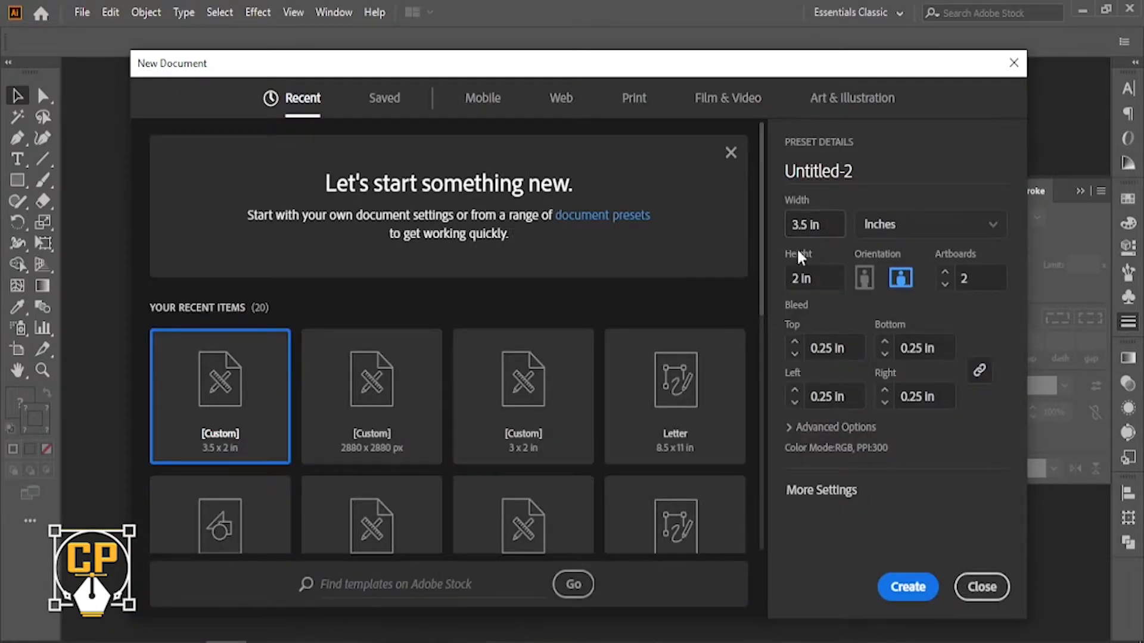
Set bleed to 0 in on all sides, keep two 3.5 × 2 in artboards, and create the document.
{"action": "left_click", "coordinate": [832, 497]}
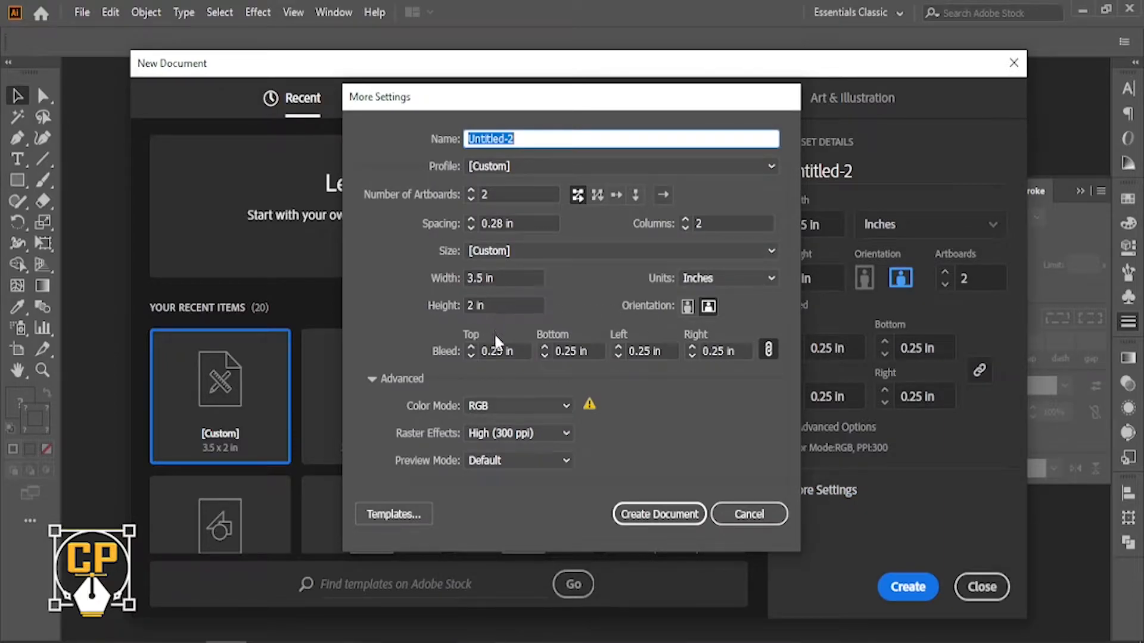
{"action": "left_click", "coordinate": [470, 356]}
{"action": "left_click", "coordinate": [470, 356]}
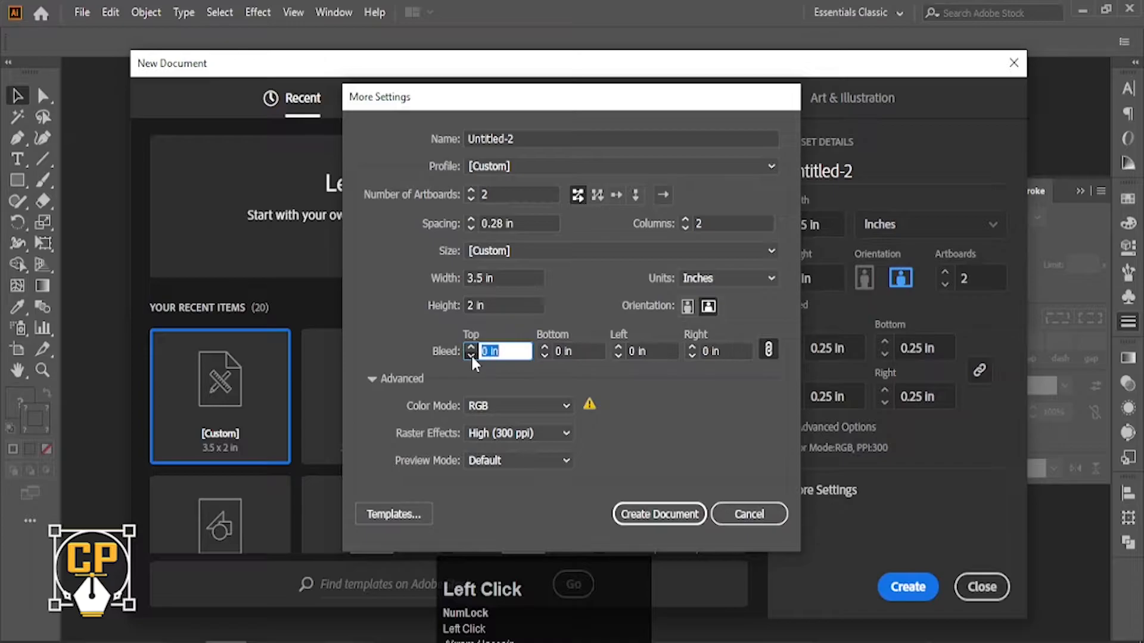
{"action": "left_click", "coordinate": [500, 195]}
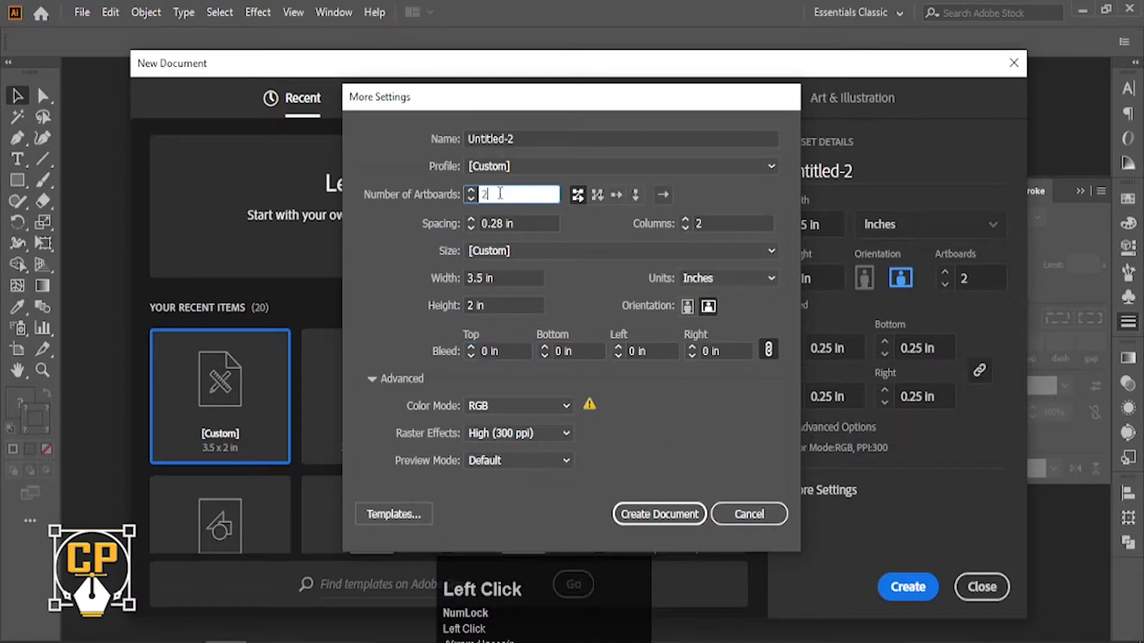
{"action": "left_click", "coordinate": [662, 516]}
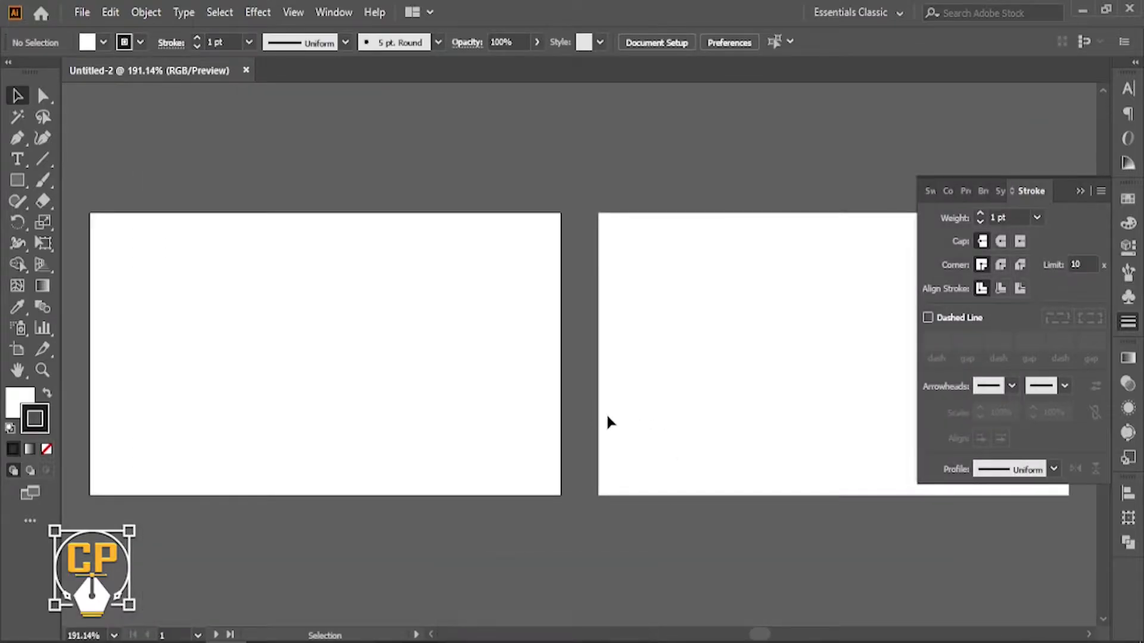
Draw a rectangle over the first artboard with no stroke and navy fill 102026.
{"action": "left_click", "coordinate": [937, 283]}
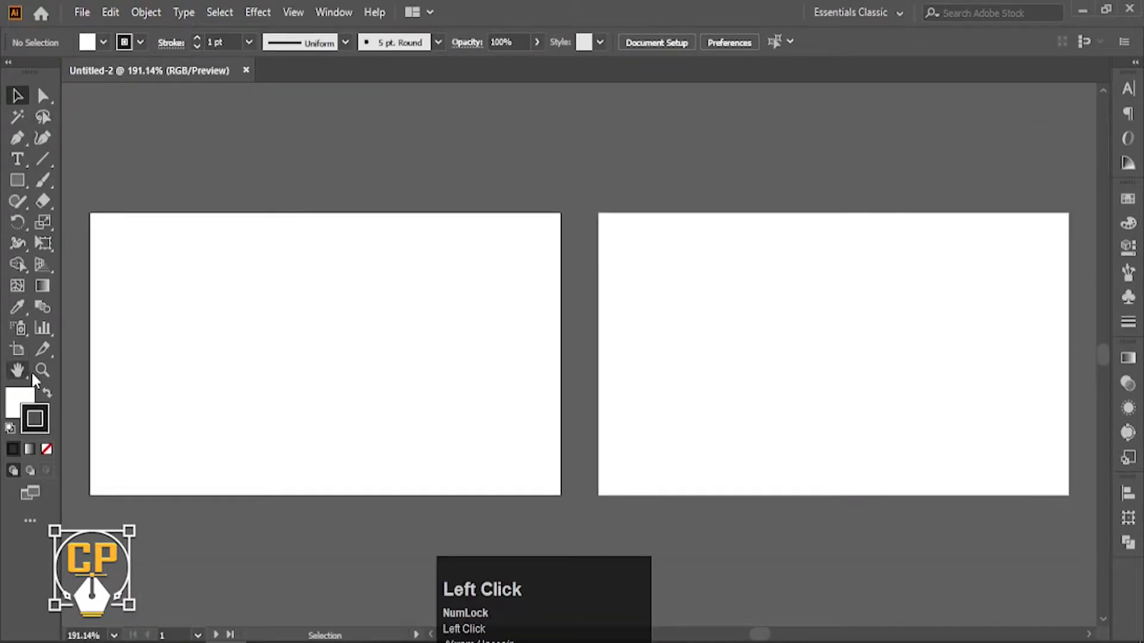
{"action": "left_click", "coordinate": [17, 179]}
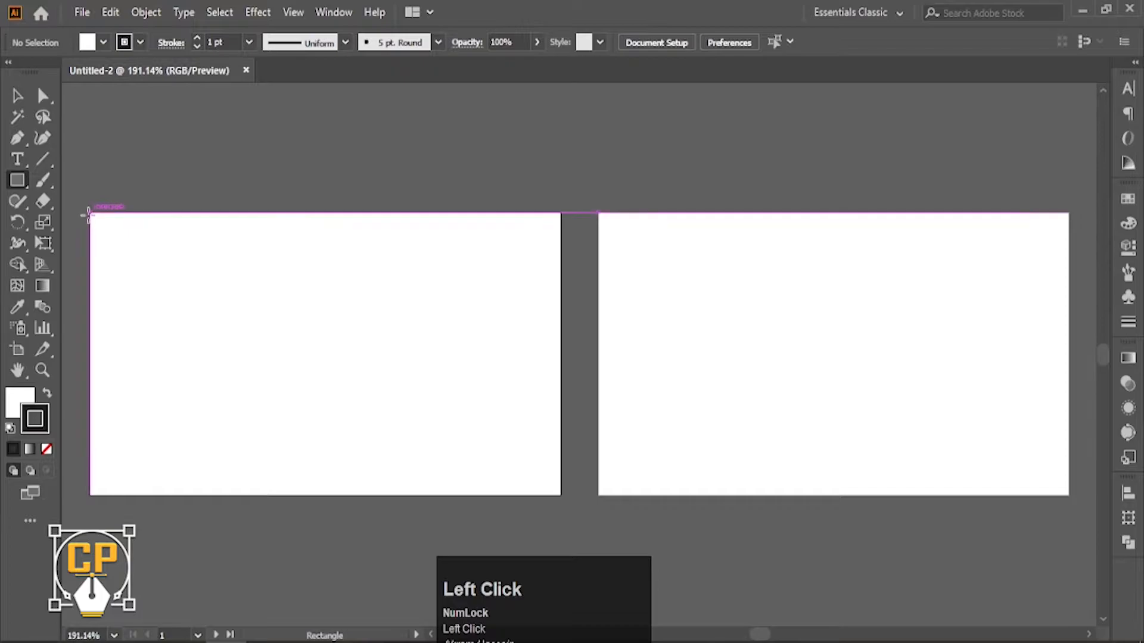
{"action": "left_click_drag", "start_coordinate": [90, 213], "coordinate": [561, 495]}
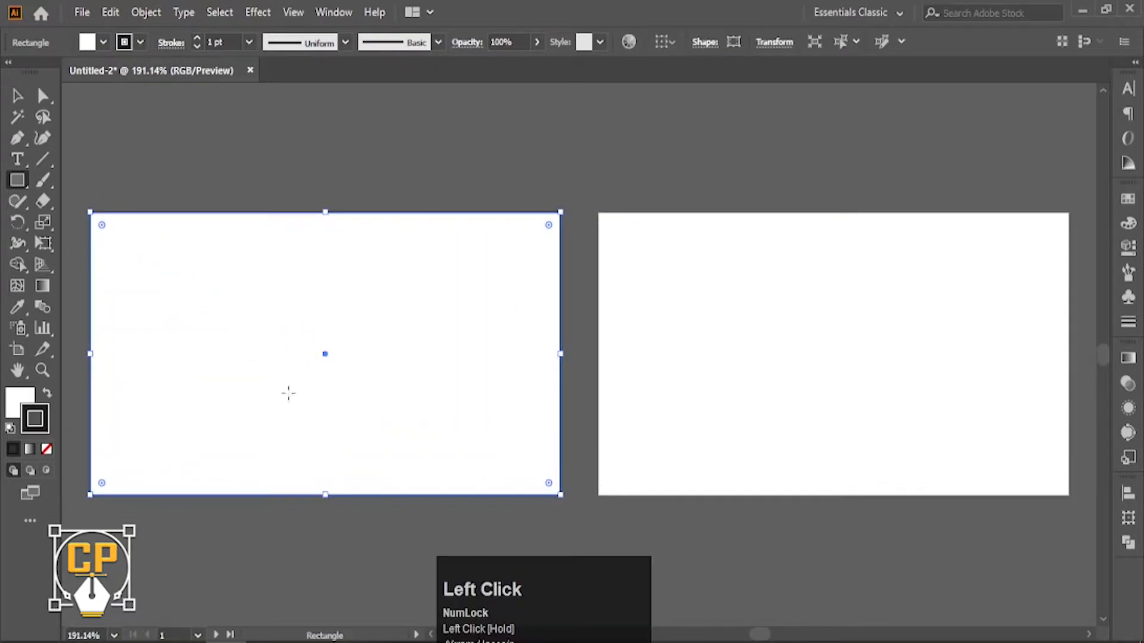
{"action": "left_click", "coordinate": [47, 395]}
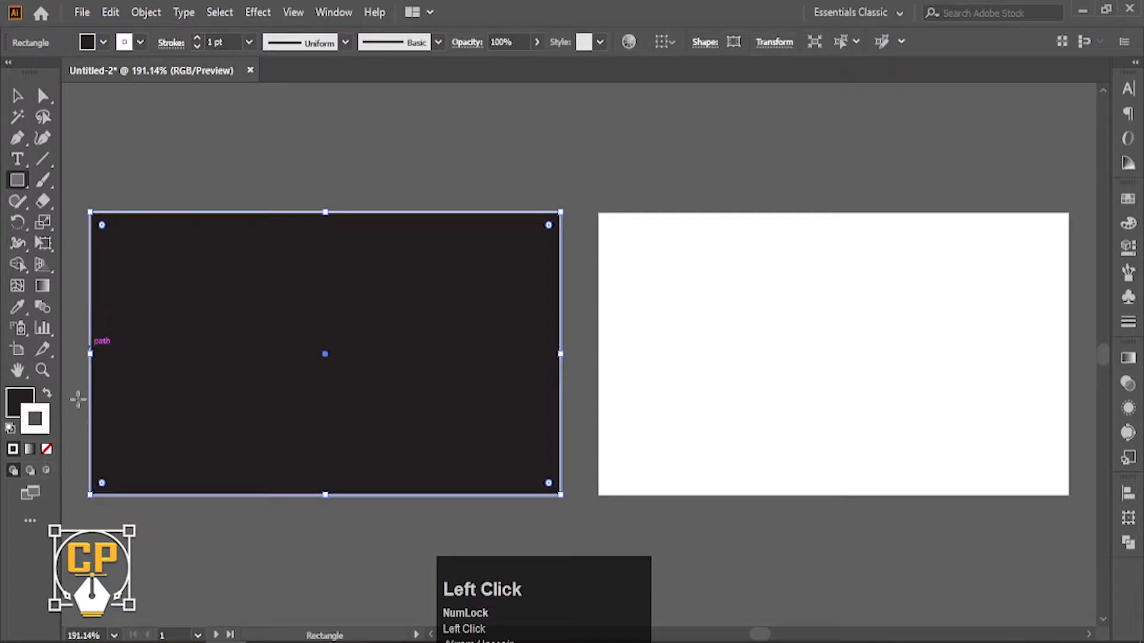
{"action": "left_click", "coordinate": [47, 449]}
{"action": "key", "text": "v"}
{"action": "double_click", "coordinate": [23, 410]}
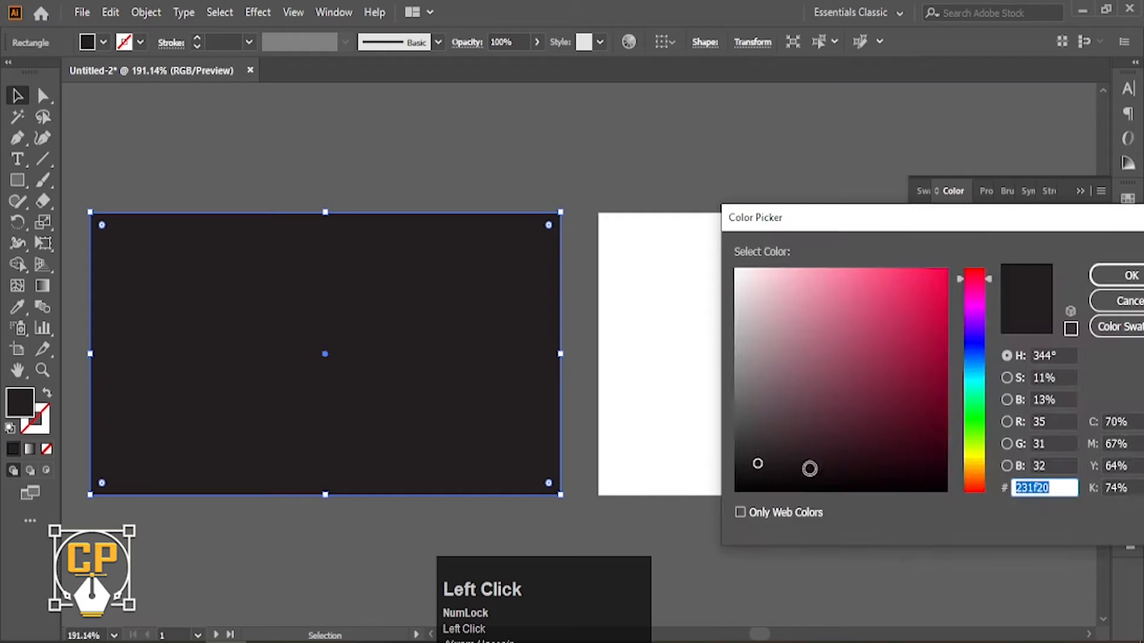
{"action": "type", "text": "102026"}
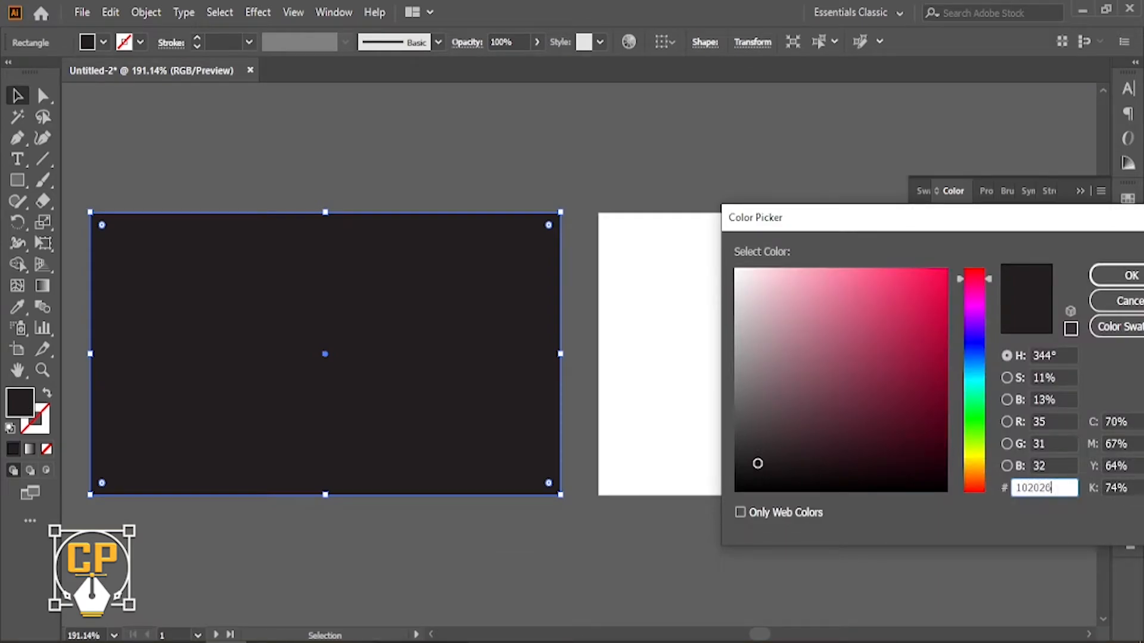
{"action": "left_click", "coordinate": [1118, 275]}
Copy the navy rectangle onto the second artboard so both cards are covered.
{"action": "left_click", "coordinate": [228, 143]}
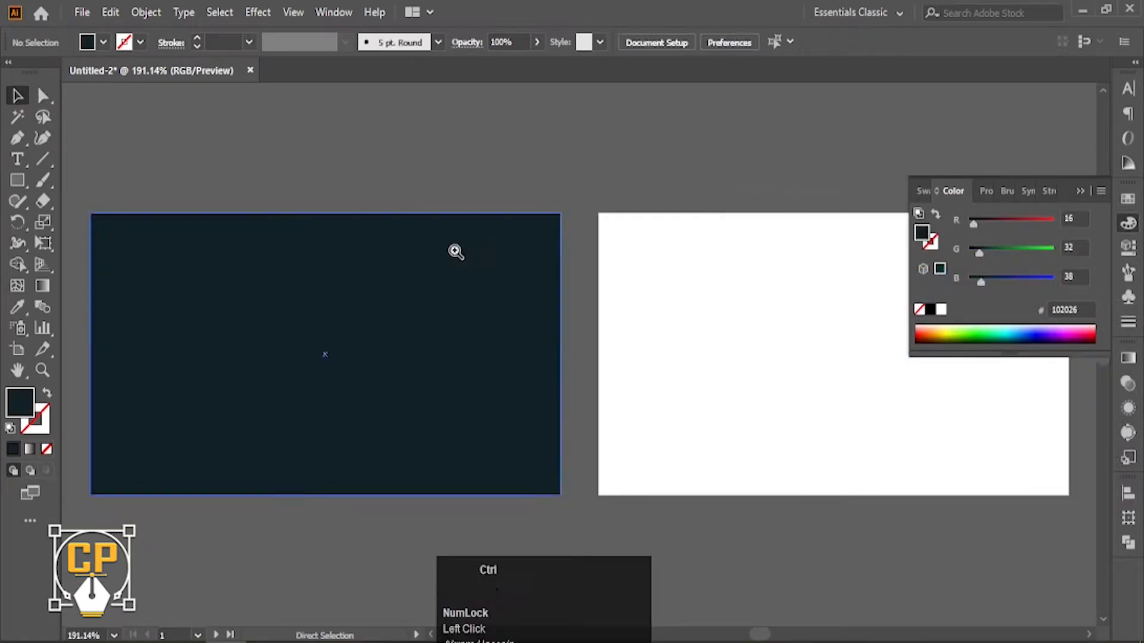
{"action": "left_click", "coordinate": [453, 250], "text": "ctrl+alt"}
{"action": "left_click", "coordinate": [512, 318], "text": "ctrl+alt"}
{"action": "left_click_drag", "start_coordinate": [557, 391], "coordinate": [321, 307]}
{"action": "left_click", "coordinate": [416, 327], "text": "ctrl"}
{"action": "left_click", "coordinate": [563, 352], "text": "ctrl"}
{"action": "left_click", "coordinate": [606, 380], "text": "ctrl"}
{"action": "left_click", "coordinate": [558, 338], "text": "ctrl+alt"}
{"action": "left_click", "coordinate": [542, 339], "text": "ctrl+alt"}
{"action": "left_click", "coordinate": [541, 340], "text": "ctrl+alt"}
{"action": "left_click", "coordinate": [542, 339], "text": "ctrl+alt"}
{"action": "left_click_drag", "start_coordinate": [564, 356], "coordinate": [460, 169]}
{"action": "left_click", "coordinate": [438, 299], "text": "ctrl"}
{"action": "left_click", "coordinate": [411, 379]}
Create a -0.125 in Offset Path inset of the navy rectangle.
{"action": "left_click", "coordinate": [257, 12]}
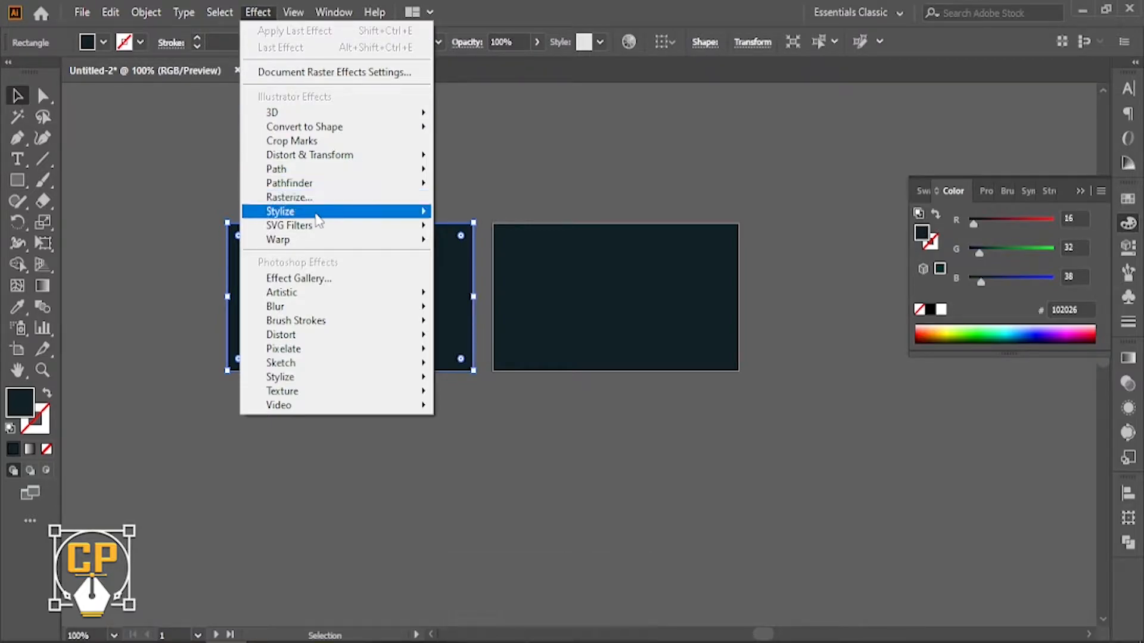
{"action": "mouse_move", "coordinate": [306, 213]}
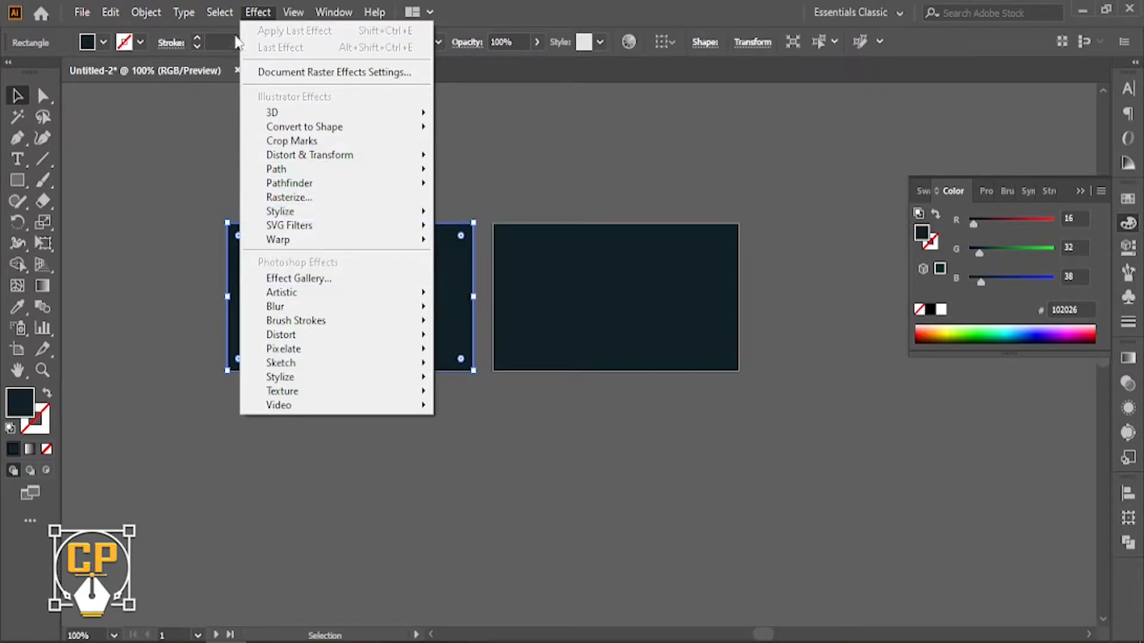
{"action": "mouse_move", "coordinate": [153, 15]}
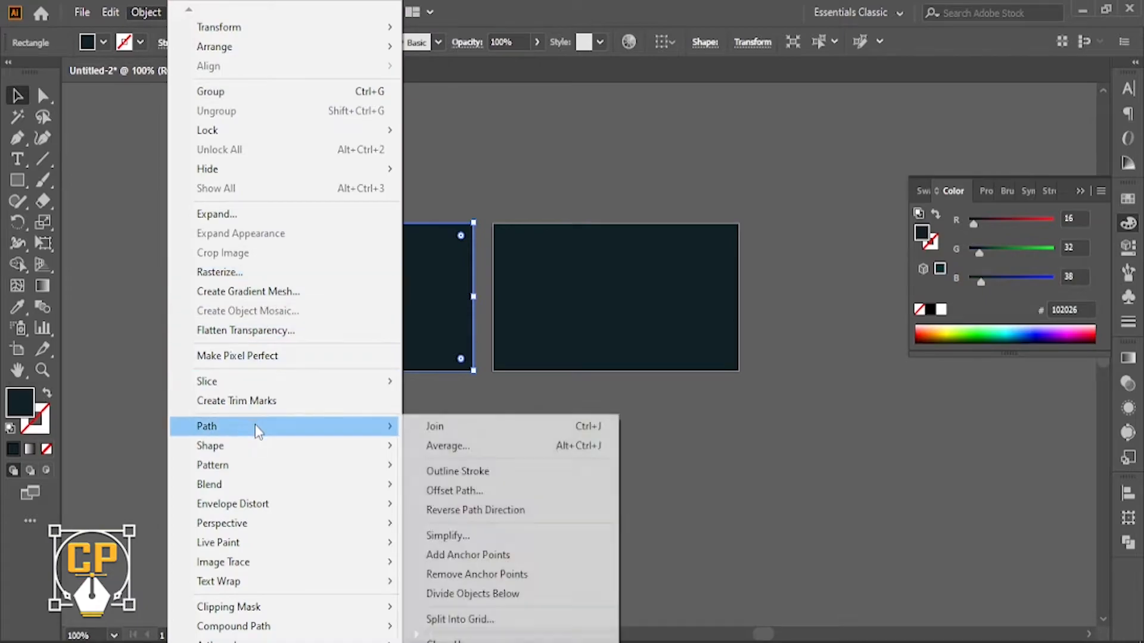
{"action": "left_click", "coordinate": [462, 490]}
{"action": "left_click", "coordinate": [465, 373]}
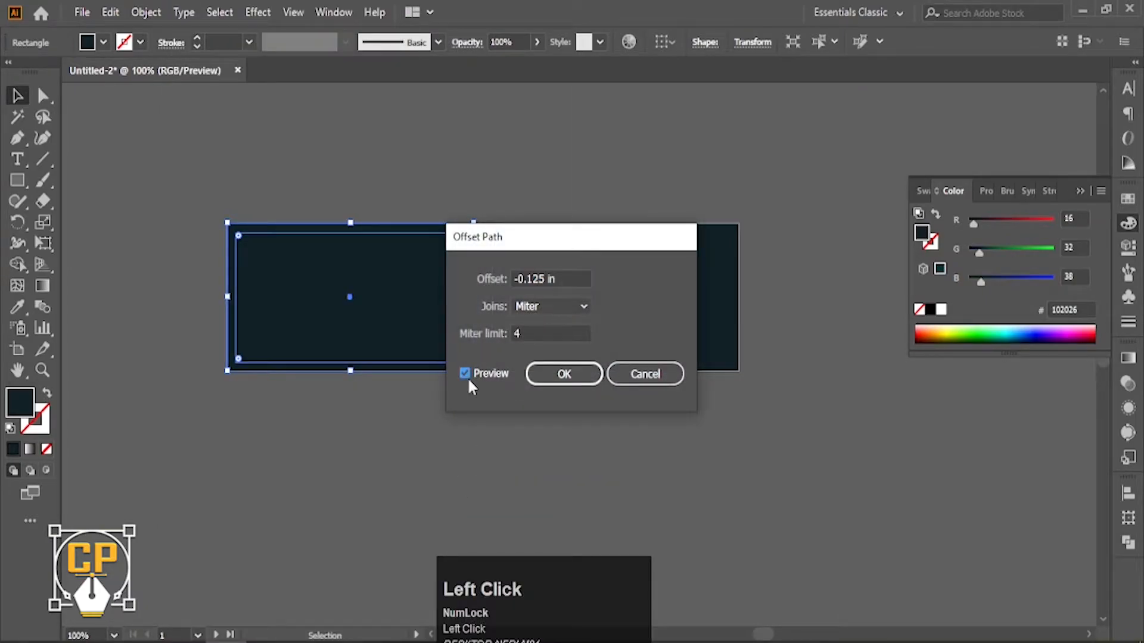
{"action": "left_click", "coordinate": [562, 375]}
Copy the inset rectangle onto the second card and turn both insets into guides.
{"action": "left_click", "coordinate": [447, 426]}
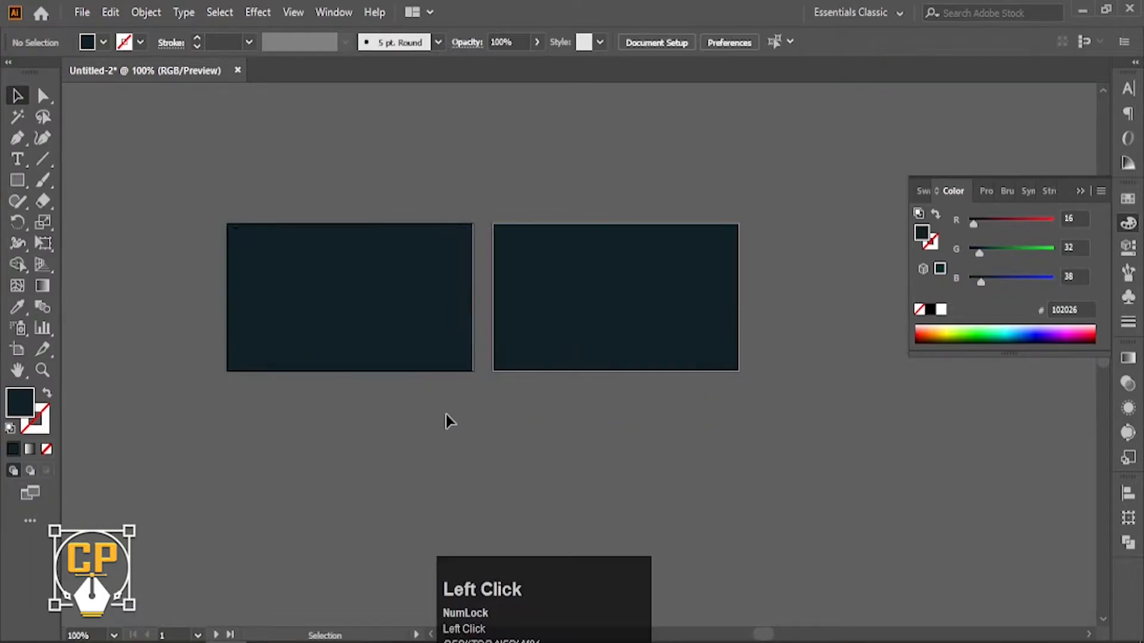
{"action": "left_click_drag", "start_coordinate": [448, 362], "coordinate": [709, 362]}
{"action": "left_click", "coordinate": [462, 362], "text": "shift"}
{"action": "right_click", "coordinate": [460, 364]}
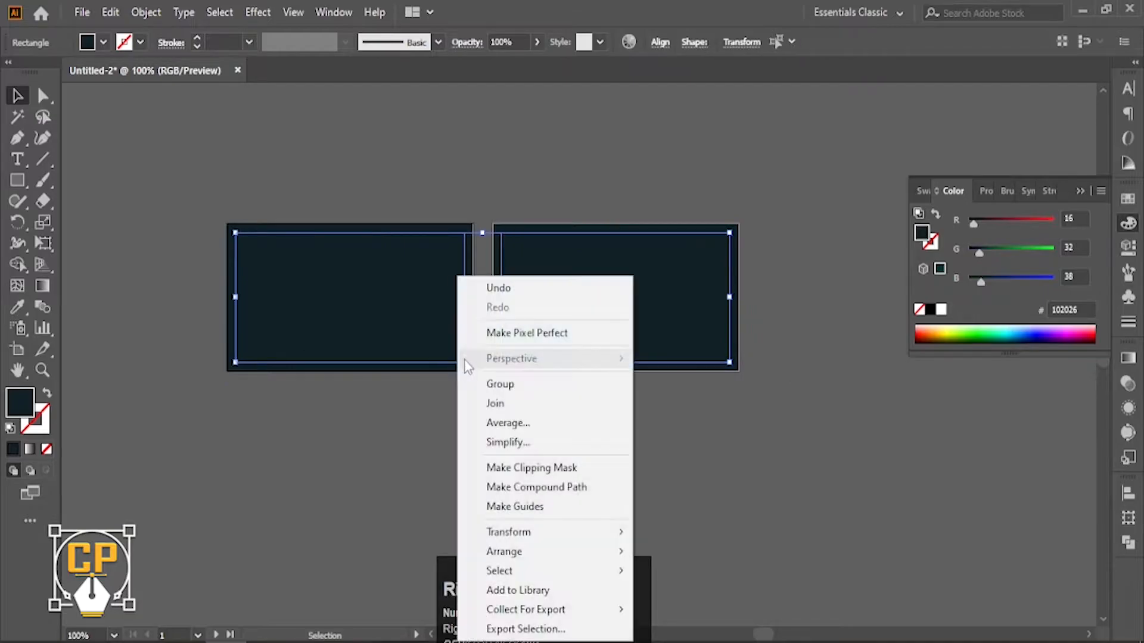
{"action": "left_click", "coordinate": [511, 505]}
{"action": "left_click", "coordinate": [568, 399]}
Place a spare copy of the navy rectangle to the left of the cards.
{"action": "scroll", "coordinate": [563, 358], "scroll_direction": "up", "scroll_amount": 1}
{"action": "left_click_drag", "start_coordinate": [563, 359], "coordinate": [684, 387]}
{"action": "left_click_drag", "start_coordinate": [474, 316], "coordinate": [565, 364]}
{"action": "left_click", "coordinate": [459, 334], "text": "ctrl+alt"}
{"action": "left_click_drag", "start_coordinate": [578, 391], "coordinate": [303, 391]}
{"action": "left_click", "coordinate": [432, 490], "text": "ctrl"}
{"action": "left_click_drag", "start_coordinate": [520, 294], "coordinate": [667, 434]}
{"action": "left_click_drag", "start_coordinate": [671, 378], "coordinate": [476, 377]}
{"action": "left_click", "coordinate": [691, 286]}
{"action": "left_click", "coordinate": [1128, 223]}
Draw a corner-to-corner diagonal line across the spare rectangle with a near-white stroke.
{"action": "key", "text": "p"}
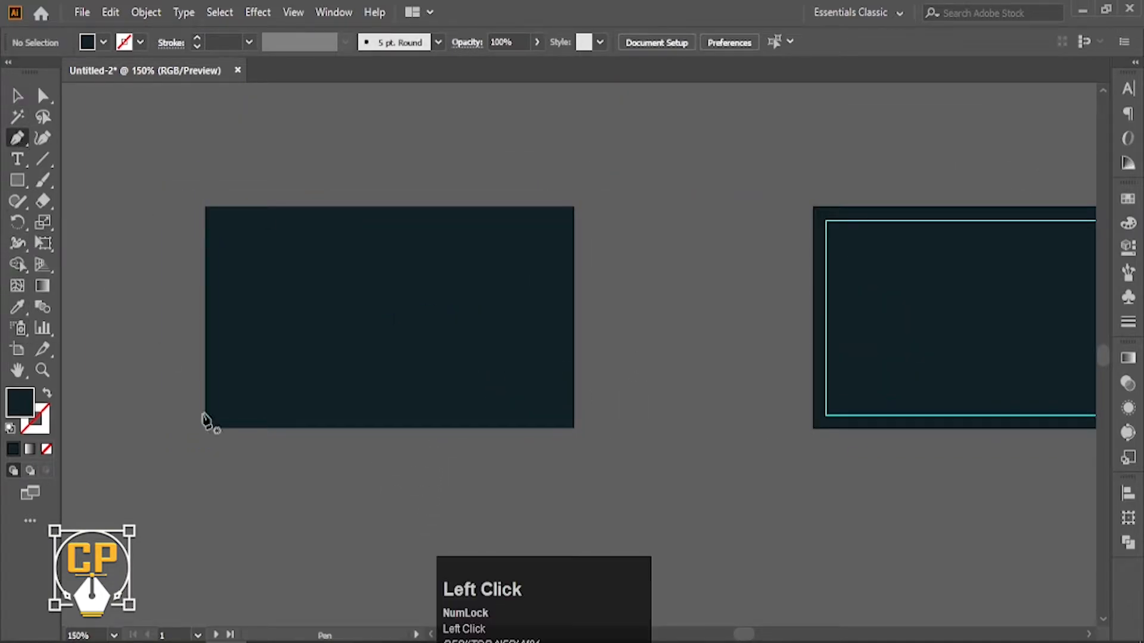
{"action": "left_click", "coordinate": [205, 428]}
{"action": "left_click", "coordinate": [574, 208]}
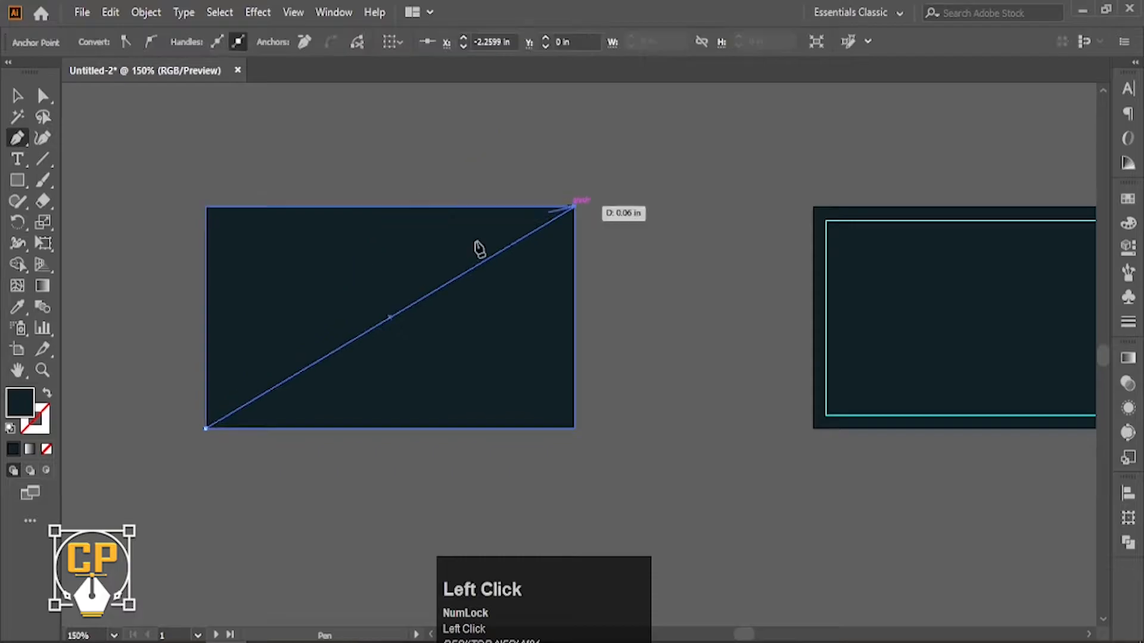
{"action": "left_click", "coordinate": [47, 393]}
{"action": "double_click", "coordinate": [39, 425]}
{"action": "left_click", "coordinate": [737, 269]}
{"action": "left_click", "coordinate": [1131, 275]}
{"action": "left_click", "coordinate": [1128, 322]}
{"action": "left_click", "coordinate": [17, 95]}
Add parallel diagonal copies above and below the line using Ctrl+D repeats.
{"action": "left_click", "coordinate": [551, 396]}
{"action": "left_click", "coordinate": [418, 317], "text": "ctrl"}
{"action": "left_click_drag", "start_coordinate": [419, 317], "coordinate": [501, 304]}
{"action": "key", "text": "ctrl+d"}
{"action": "key", "text": "ctrl+d"}
{"action": "key", "text": "ctrl+d"}
{"action": "key", "text": "ctrl+d"}
{"action": "key", "text": "ctrl+d"}
{"action": "left_click", "coordinate": [607, 316], "text": "ctrl+alt"}
{"action": "left_click", "coordinate": [557, 325]}
{"action": "left_click", "coordinate": [550, 361], "text": "ctrl"}
{"action": "left_click_drag", "start_coordinate": [550, 361], "coordinate": [518, 302]}
{"action": "key", "text": "ctrl+d"}
{"action": "key", "text": "ctrl+d"}
{"action": "key", "text": "ctrl+d"}
{"action": "key", "text": "ctrl+d"}
{"action": "key", "text": "ctrl+d"}
{"action": "left_click", "coordinate": [706, 366], "text": "ctrl+alt"}
Group the diagonal lines and make a reflected copy to form a diamond lattice.
{"action": "left_click_drag", "start_coordinate": [169, 98], "coordinate": [702, 479]}
{"action": "left_click", "coordinate": [599, 391], "text": "shift"}
{"action": "key", "text": "ctrl+g"}
{"action": "right_click", "coordinate": [542, 357]}
{"action": "mouse_move", "coordinate": [588, 243]}
{"action": "left_click", "coordinate": [778, 333]}
{"action": "left_click", "coordinate": [828, 450]}
{"action": "left_click", "coordinate": [827, 450]}
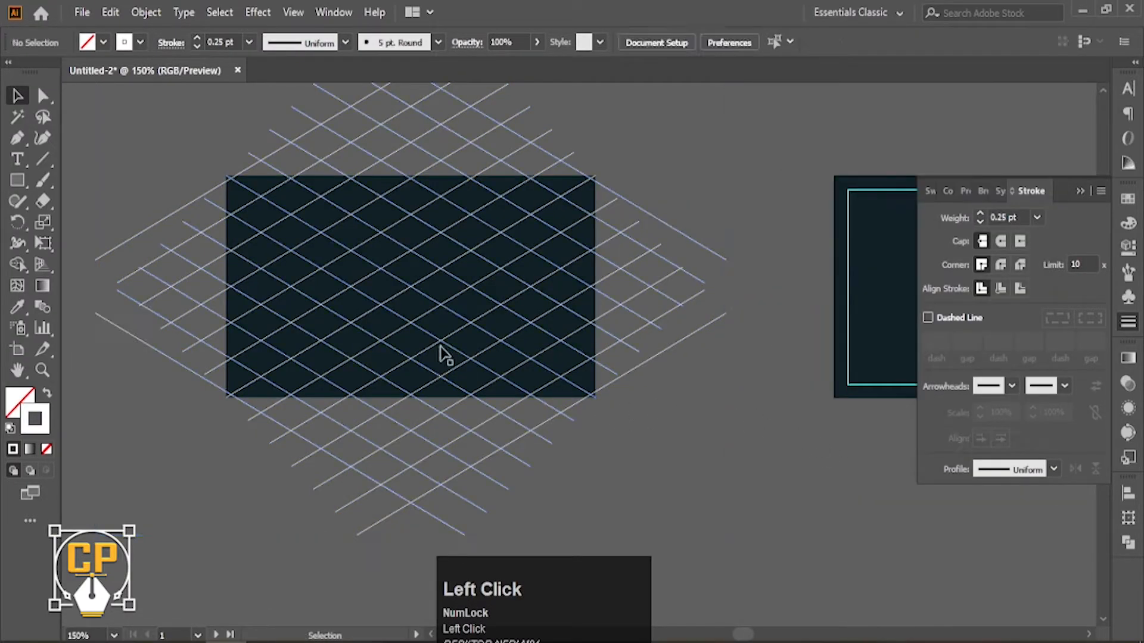
Divide the rectangle along the lattice with Pathfinder and ungroup the pieces.
{"action": "left_click_drag", "start_coordinate": [192, 147], "coordinate": [606, 432]}
{"action": "left_click", "coordinate": [1124, 547]}
{"action": "left_click", "coordinate": [935, 578]}
{"action": "right_click", "coordinate": [498, 326]}
{"action": "left_click", "coordinate": [539, 465]}
Delete the leftover line fragments outside the rectangle on the right and bottom.
{"action": "left_click_drag", "start_coordinate": [705, 155], "coordinate": [612, 390]}
{"action": "key", "text": "Delete"}
{"action": "left_click_drag", "start_coordinate": [220, 406], "coordinate": [124, 461]}
{"action": "key", "text": "Delete"}
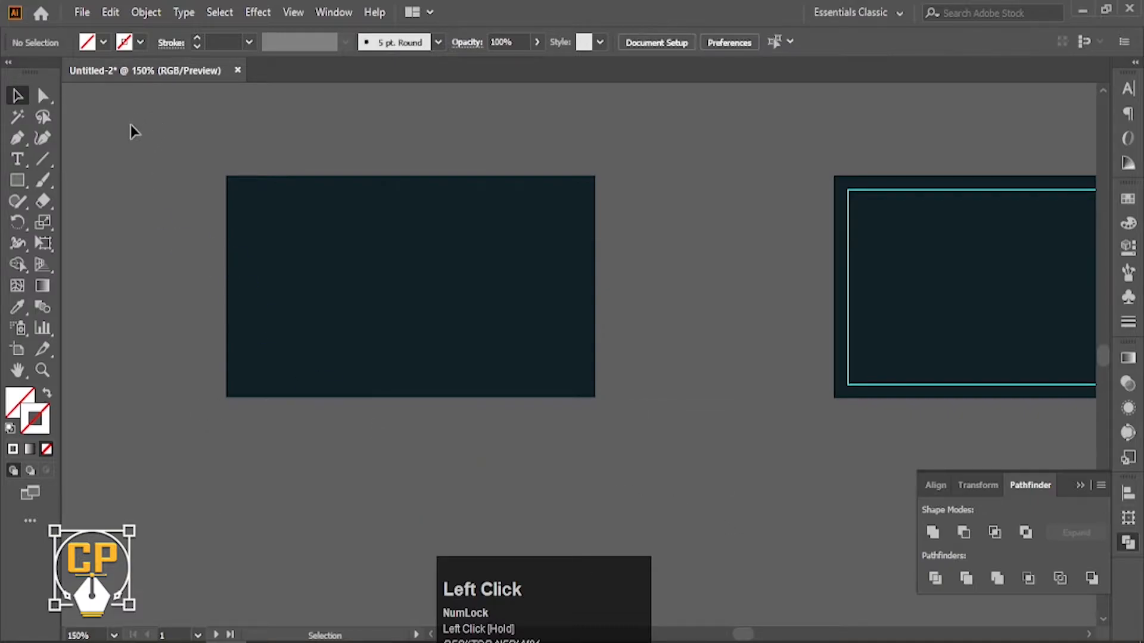
{"action": "left_click_drag", "start_coordinate": [223, 518], "coordinate": [223, 519]}
Give one diamond piece a gradient fill with its left stop brightened to HSB 23.92%.
{"action": "left_click_drag", "start_coordinate": [642, 178], "coordinate": [632, 176]}
{"action": "left_click", "coordinate": [420, 280]}
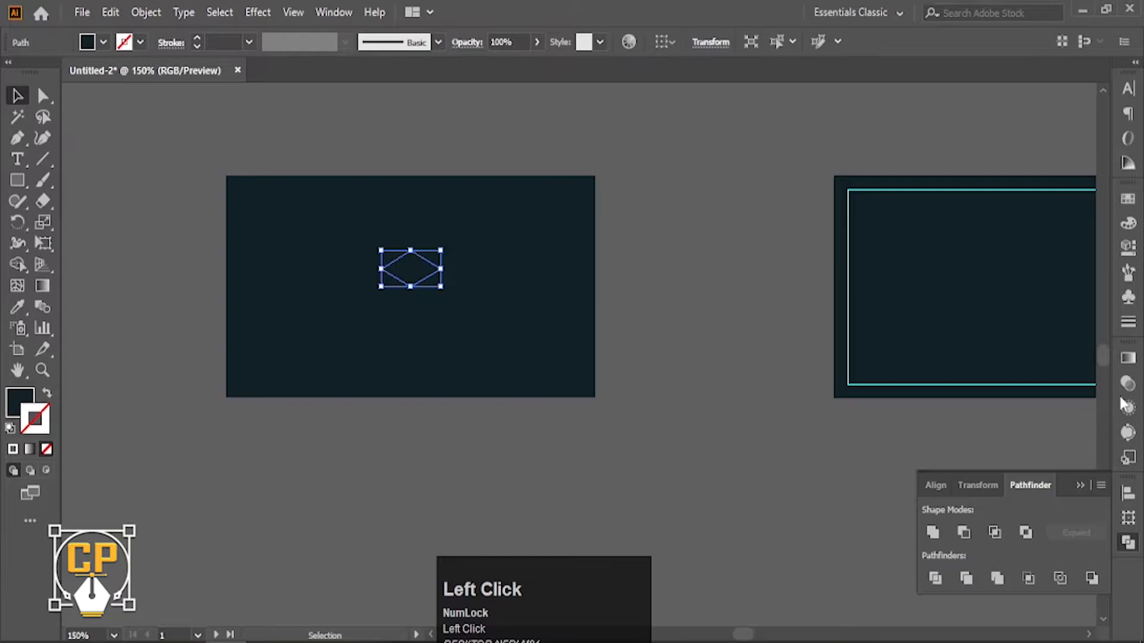
{"action": "left_click", "coordinate": [1127, 358]}
{"action": "left_click", "coordinate": [1072, 483]}
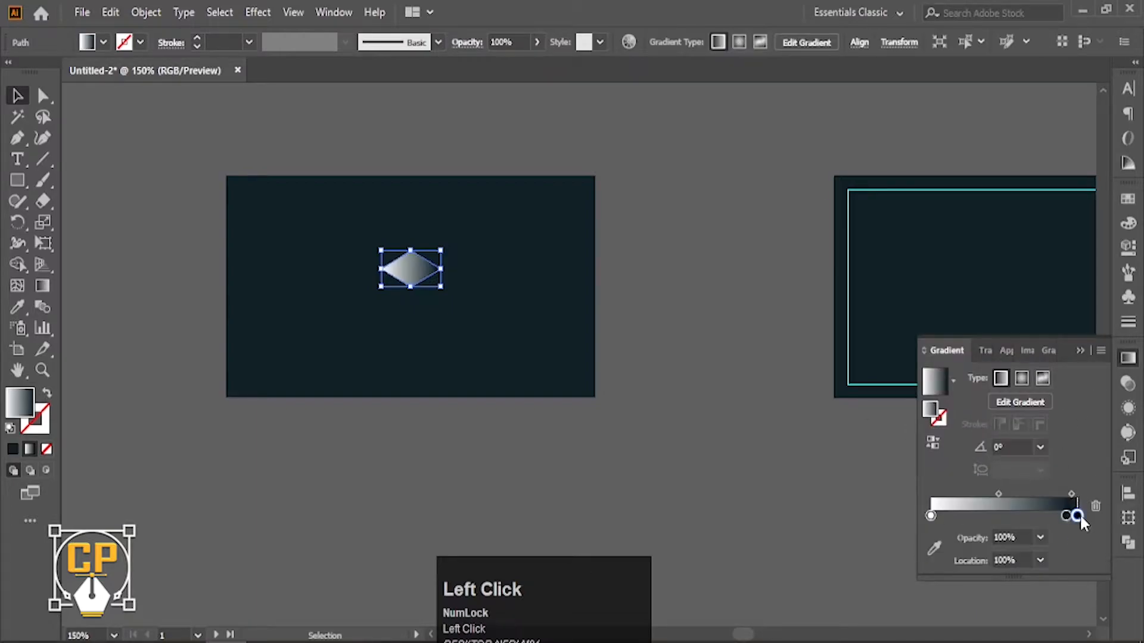
{"action": "left_click_drag", "start_coordinate": [1077, 516], "coordinate": [930, 527]}
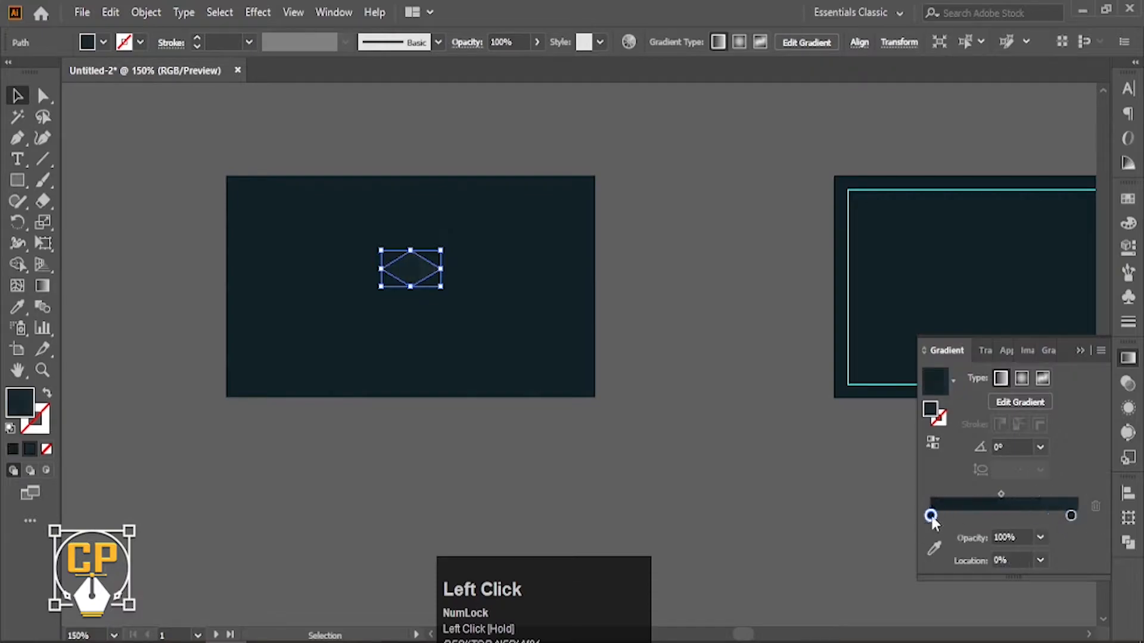
{"action": "double_click", "coordinate": [931, 516]}
{"action": "left_click", "coordinate": [1075, 307]}
{"action": "left_click", "coordinate": [1039, 356]}
{"action": "left_click_drag", "start_coordinate": [952, 411], "coordinate": [960, 412]}
Eyedropper the diamond's gradient onto all lattice pieces, then select the whole grid.
{"action": "left_click", "coordinate": [22, 102]}
{"action": "left_click_drag", "start_coordinate": [171, 131], "coordinate": [584, 393]}
{"action": "left_click", "coordinate": [17, 307]}
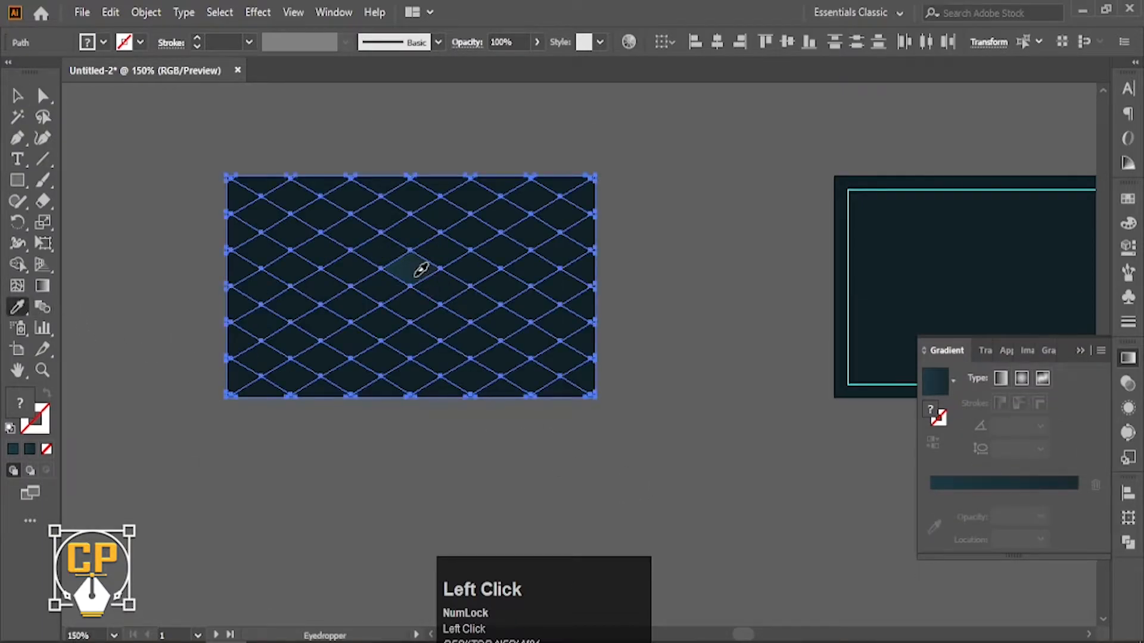
{"action": "left_click", "coordinate": [414, 273]}
{"action": "left_click", "coordinate": [17, 95]}
{"action": "left_click", "coordinate": [202, 232]}
{"action": "left_click", "coordinate": [572, 351], "text": "ctrl+alt"}
{"action": "left_click", "coordinate": [514, 354], "text": "ctrl+alt"}
{"action": "left_click_drag", "start_coordinate": [506, 359], "coordinate": [359, 416]}
{"action": "left_click", "coordinate": [419, 351], "text": "ctrl"}
{"action": "left_click_drag", "start_coordinate": [417, 351], "coordinate": [390, 334]}
{"action": "left_click_drag", "start_coordinate": [113, 307], "coordinate": [454, 520]}
Group the diamond grid and move it onto the first card, shifting the plain rectangle aside.
{"action": "key", "text": "ctrl+g"}
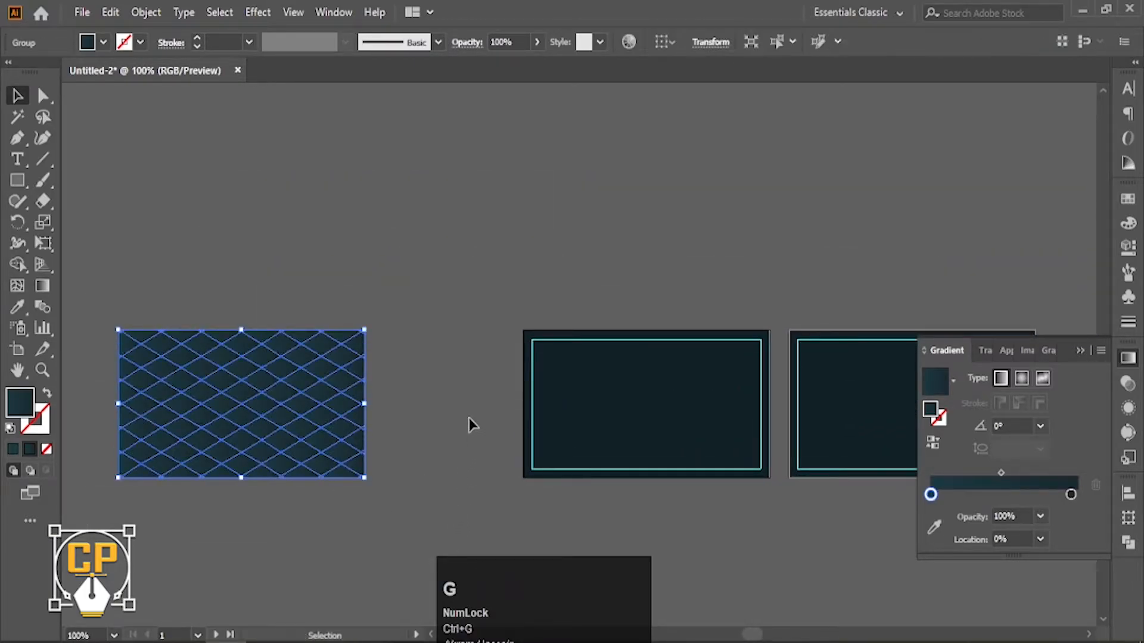
{"action": "left_click", "coordinate": [452, 411], "text": "ctrl"}
{"action": "left_click", "coordinate": [469, 417], "text": "ctrl+alt"}
{"action": "left_click", "coordinate": [468, 416], "text": "ctrl+alt"}
{"action": "left_click_drag", "start_coordinate": [250, 414], "coordinate": [274, 415]}
{"action": "left_click_drag", "start_coordinate": [531, 417], "coordinate": [354, 415]}
{"action": "left_click_drag", "start_coordinate": [223, 416], "coordinate": [588, 416]}
Move the plain navy rectangle further left and recentre the view on the patterned card.
{"action": "key", "text": "space"}
{"action": "left_click_drag", "start_coordinate": [459, 413], "coordinate": [678, 417]}
{"action": "left_click_drag", "start_coordinate": [597, 417], "coordinate": [459, 417]}
{"action": "left_click", "coordinate": [612, 313]}
{"action": "left_click", "coordinate": [633, 363], "text": "ctrl"}
{"action": "left_click_drag", "start_coordinate": [634, 363], "coordinate": [410, 243]}
{"action": "left_click_drag", "start_coordinate": [737, 302], "coordinate": [758, 351]}
{"action": "left_click_drag", "start_coordinate": [365, 278], "coordinate": [536, 295]}
{"action": "left_click", "coordinate": [553, 335]}
{"action": "left_click_drag", "start_coordinate": [555, 335], "coordinate": [340, 336]}
{"action": "left_click", "coordinate": [424, 362], "text": "ctrl"}
{"action": "left_click_drag", "start_coordinate": [424, 362], "coordinate": [187, 346]}
Draw a hexagon on the card's left edge and round its right corner.
{"action": "right_click", "coordinate": [18, 180]}
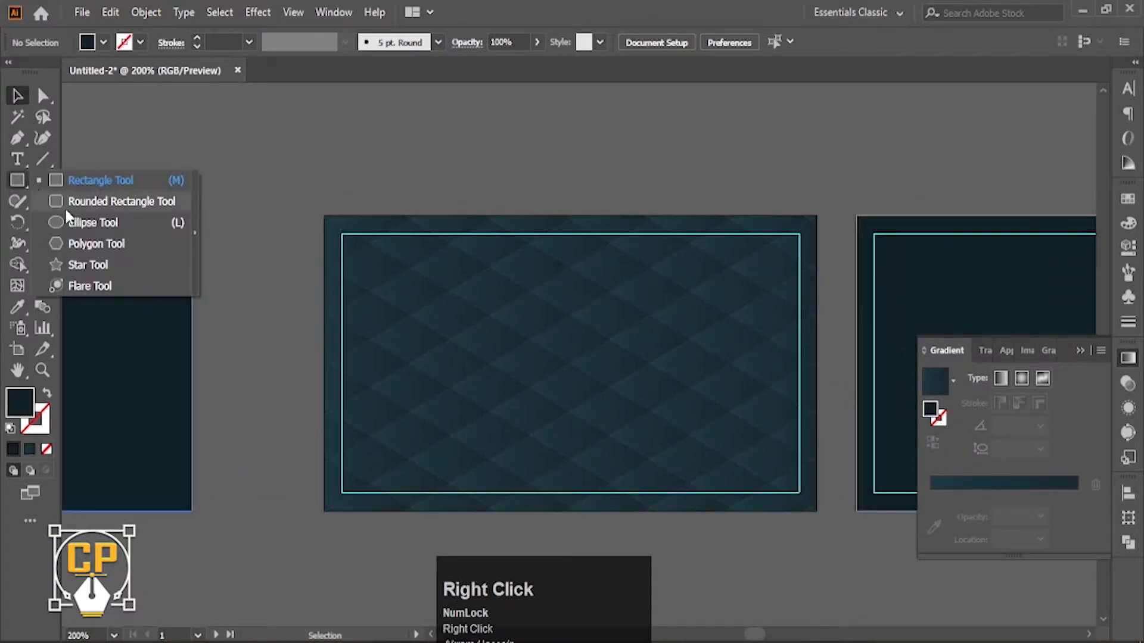
{"action": "left_click", "coordinate": [78, 244]}
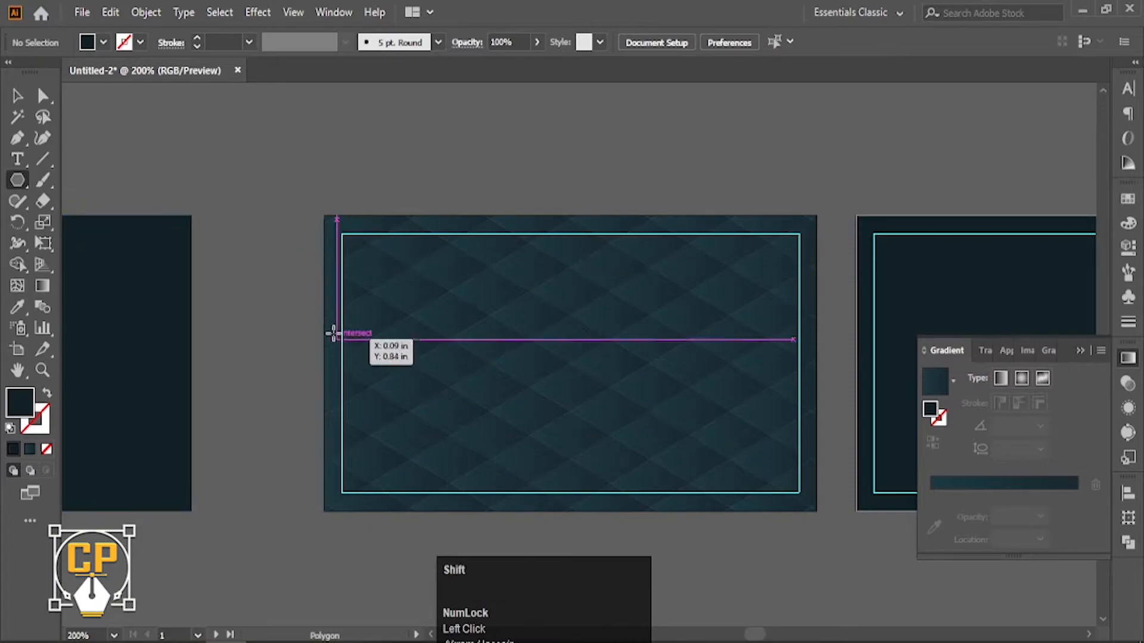
{"action": "left_click_drag", "start_coordinate": [323, 360], "coordinate": [412, 504]}
{"action": "left_click_drag", "start_coordinate": [324, 209], "coordinate": [324, 214]}
{"action": "left_click", "coordinate": [43, 95]}
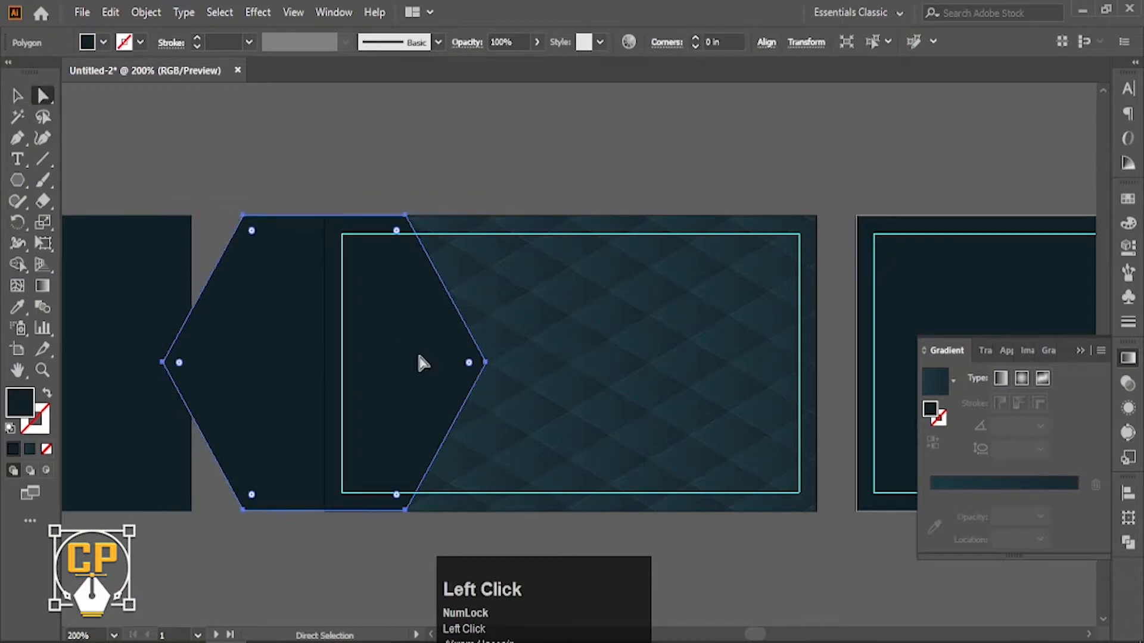
{"action": "mouse_move", "coordinate": [471, 366]}
{"action": "left_mouse_down"}
{"action": "mouse_move", "coordinate": [446, 375]}
{"action": "mouse_move", "coordinate": [470, 356]}
{"action": "mouse_move", "coordinate": [462, 379]}
{"action": "left_mouse_up"}
Duplicate the hexagon leftwards twice with Ctrl+D, then reselect the original hexagon.
{"action": "key", "text": "v"}
{"action": "left_click", "coordinate": [419, 157]}
{"action": "key", "text": "ctrl+d"}
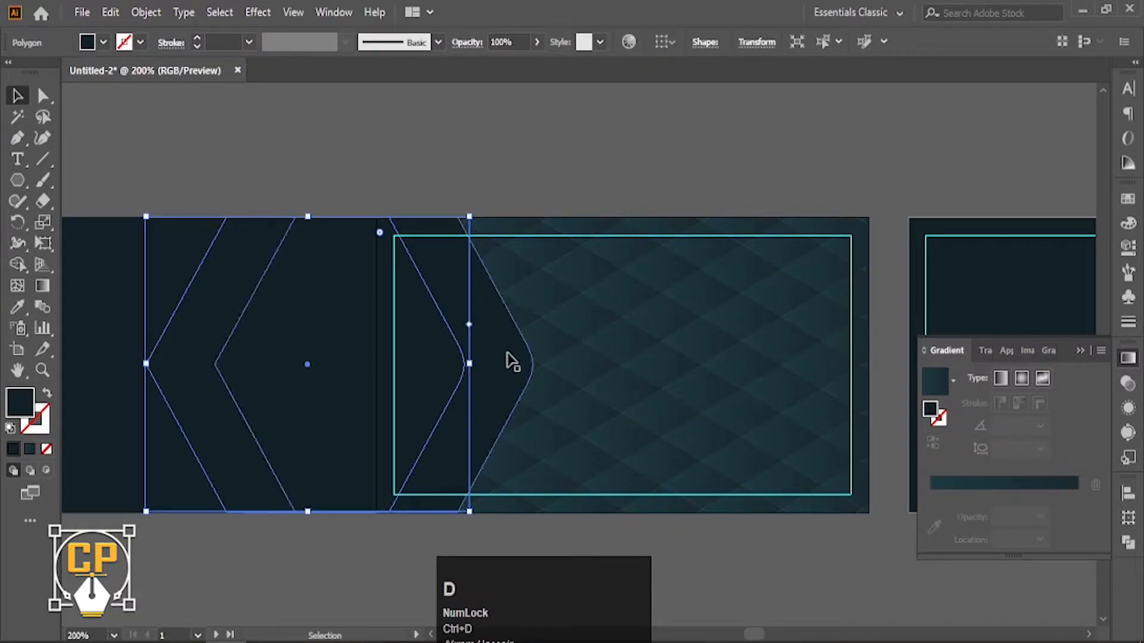
{"action": "left_click", "coordinate": [510, 359]}
{"action": "double_click", "coordinate": [21, 405]}
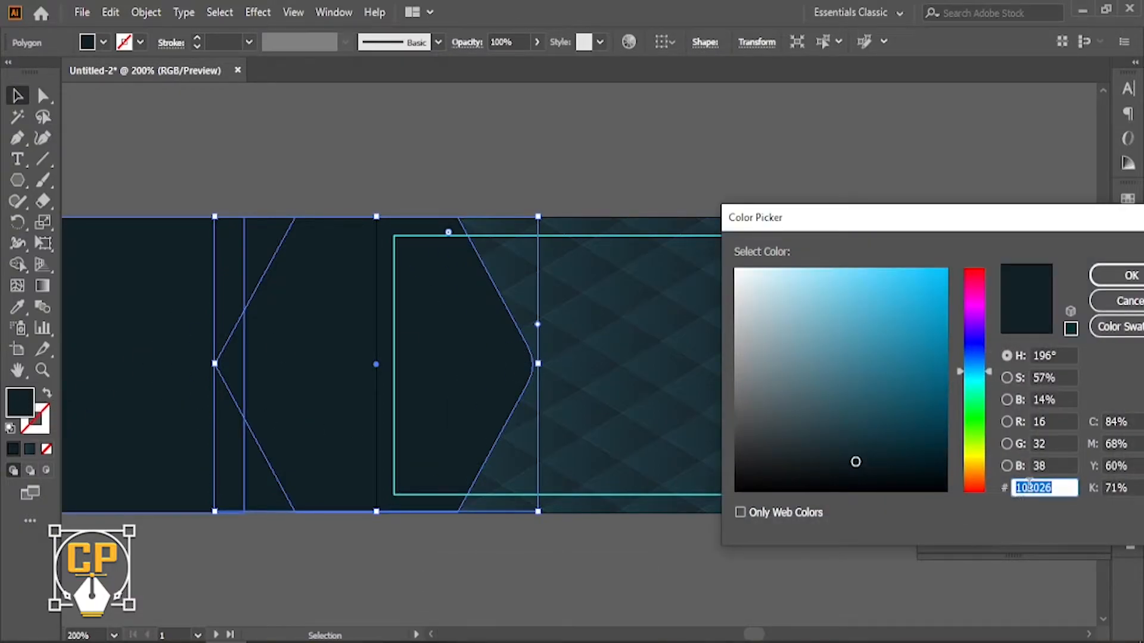
Give the hexagon a gradient fill with a gold c28b52 right stop.
{"action": "left_click", "coordinate": [1123, 305]}
{"action": "left_click", "coordinate": [1128, 359]}
{"action": "left_click", "coordinate": [1128, 360]}
{"action": "left_click", "coordinate": [1038, 482]}
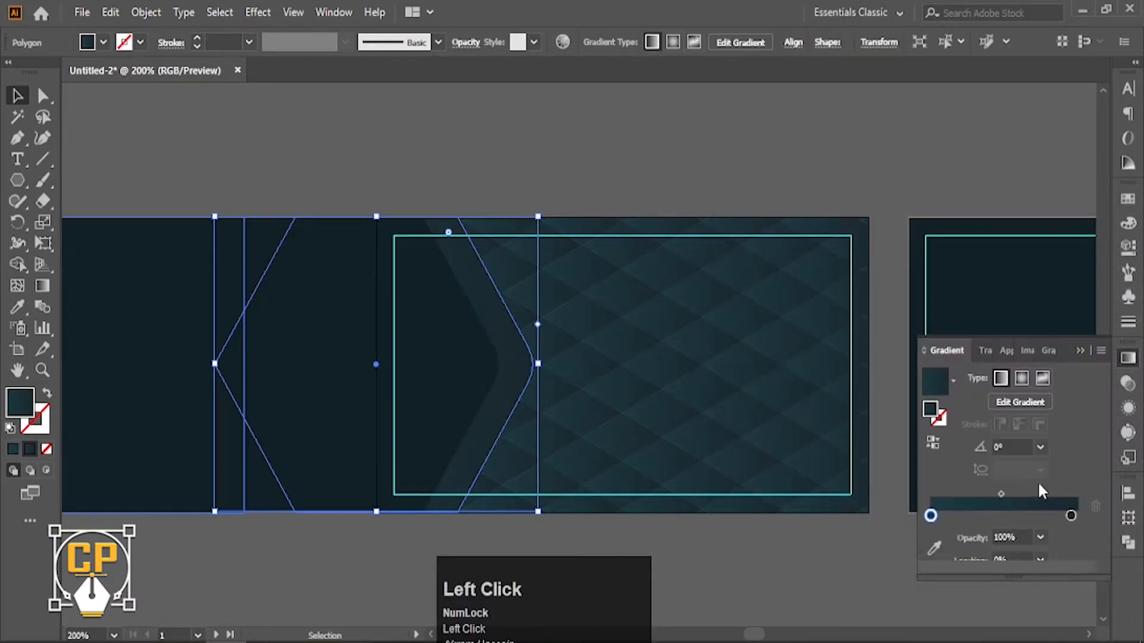
{"action": "double_click", "coordinate": [1077, 516]}
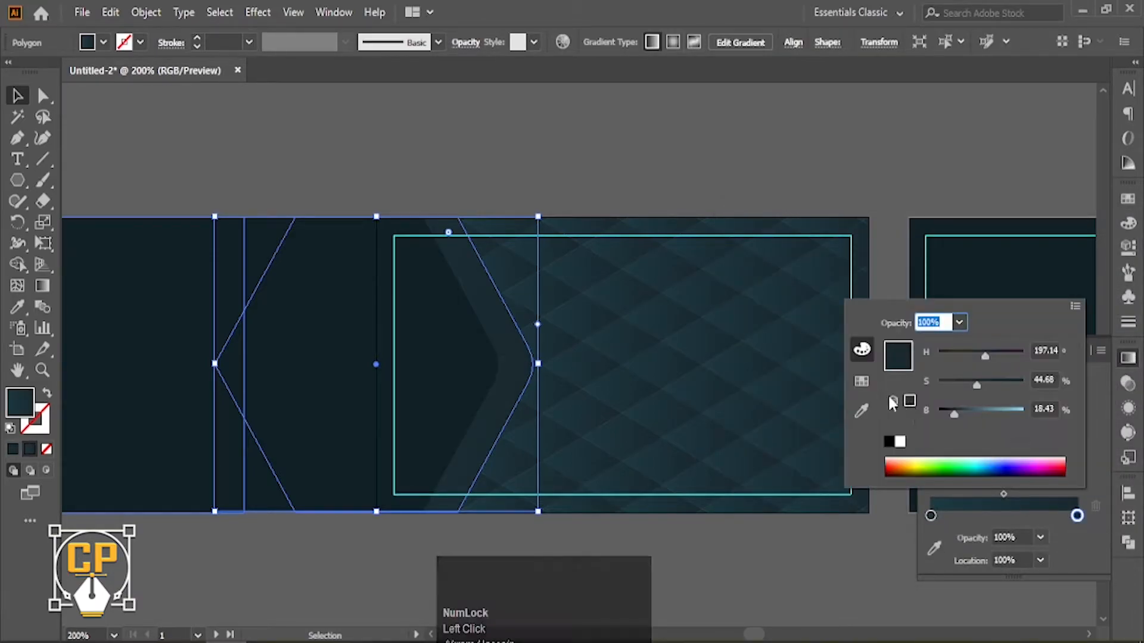
{"action": "left_click", "coordinate": [1075, 305]}
{"action": "left_click", "coordinate": [973, 328]}
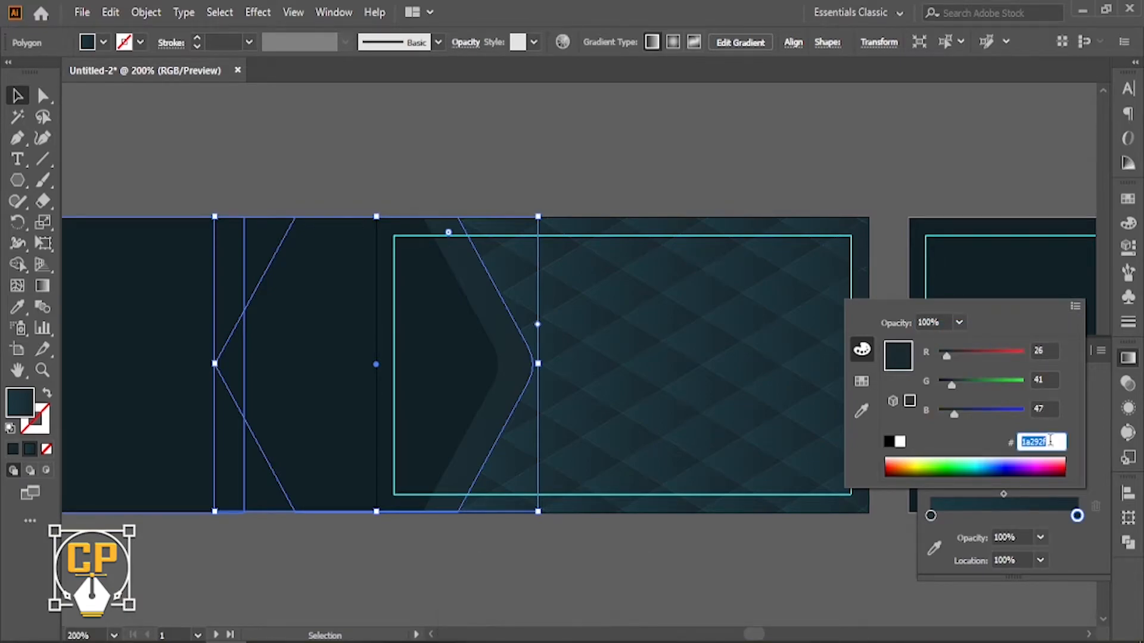
{"action": "type", "text": "c2"}
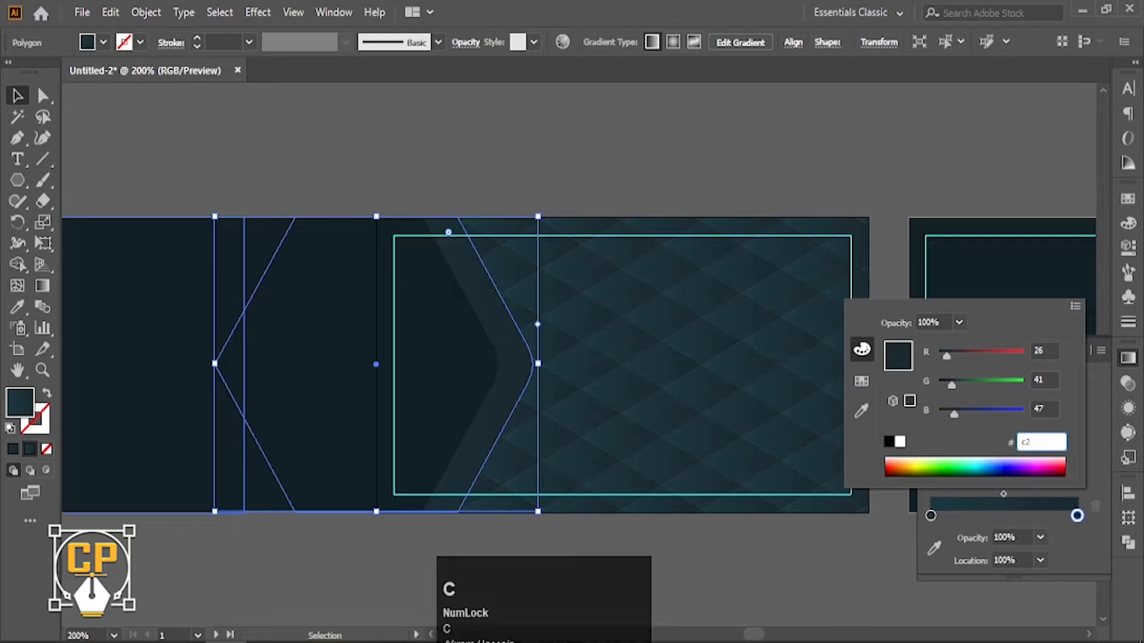
{"action": "type", "text": "8b52"}
{"action": "left_click", "coordinate": [989, 435]}
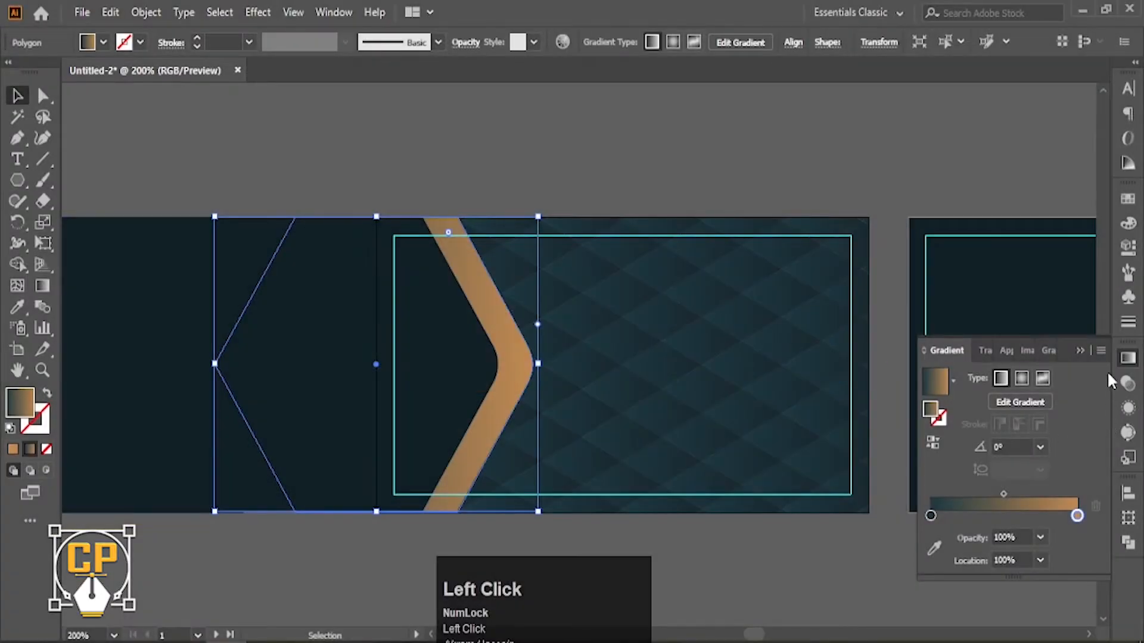
Set the gradient's left stop to darker gold 9d6f3c.
{"action": "double_click", "coordinate": [930, 516]}
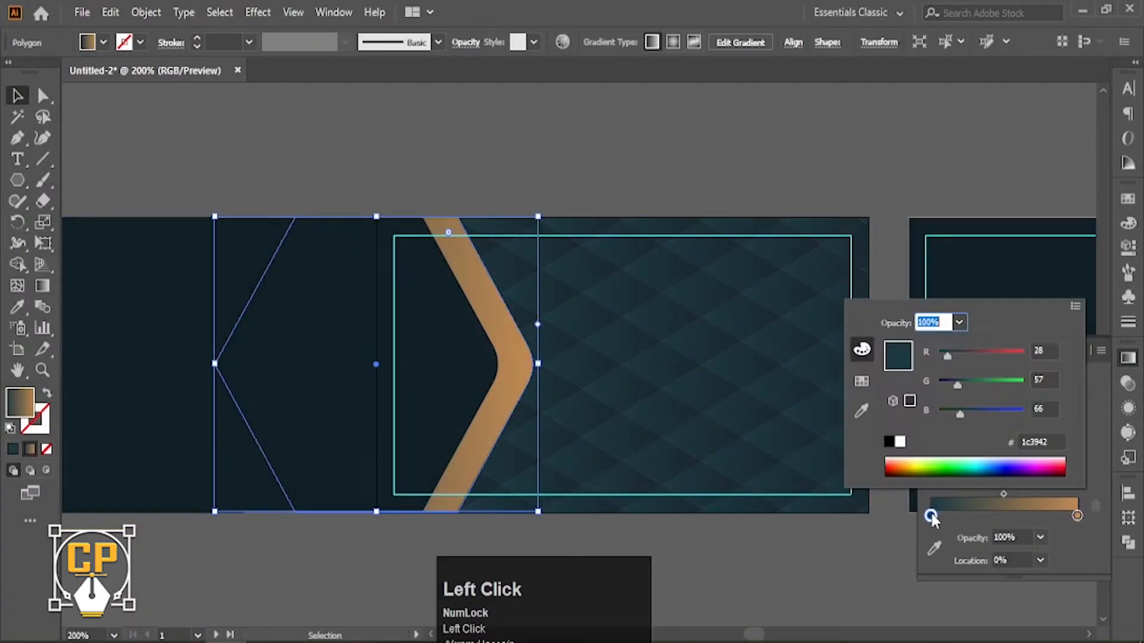
{"action": "left_click", "coordinate": [1044, 441]}
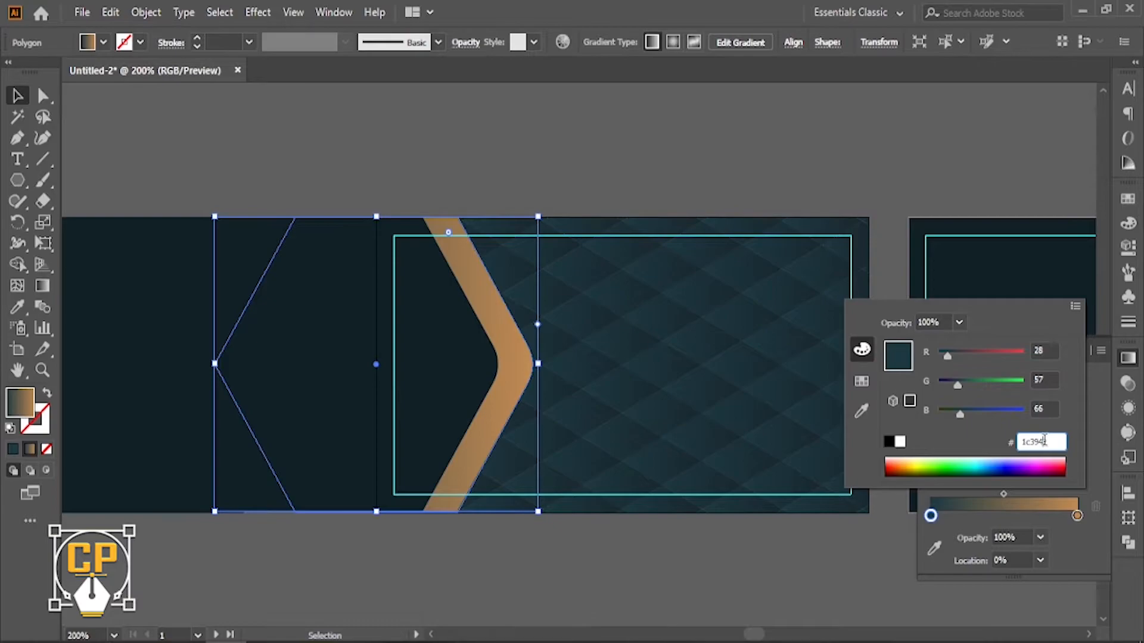
{"action": "double_click", "coordinate": [1044, 441]}
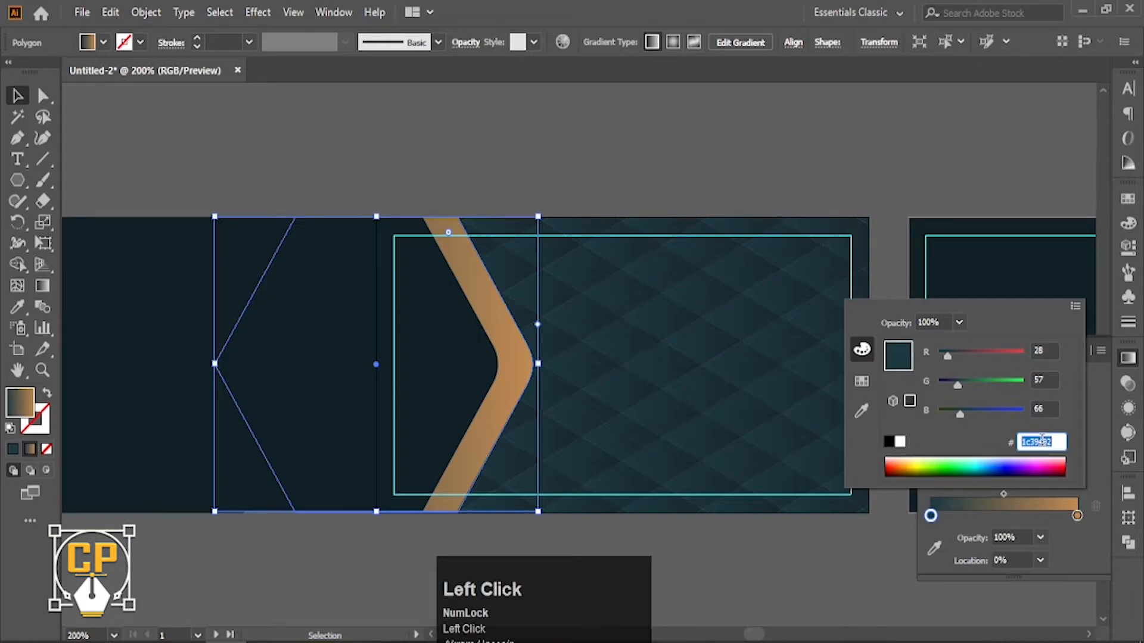
{"action": "type", "text": "9d"}
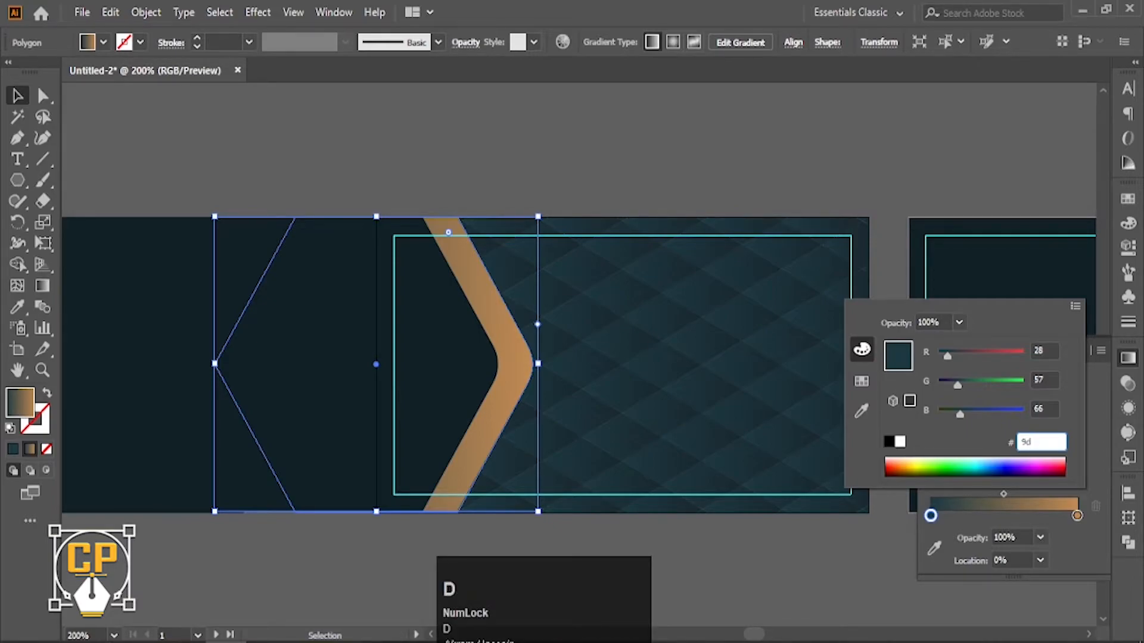
{"action": "type", "text": "6f3c"}
{"action": "left_click", "coordinate": [975, 444]}
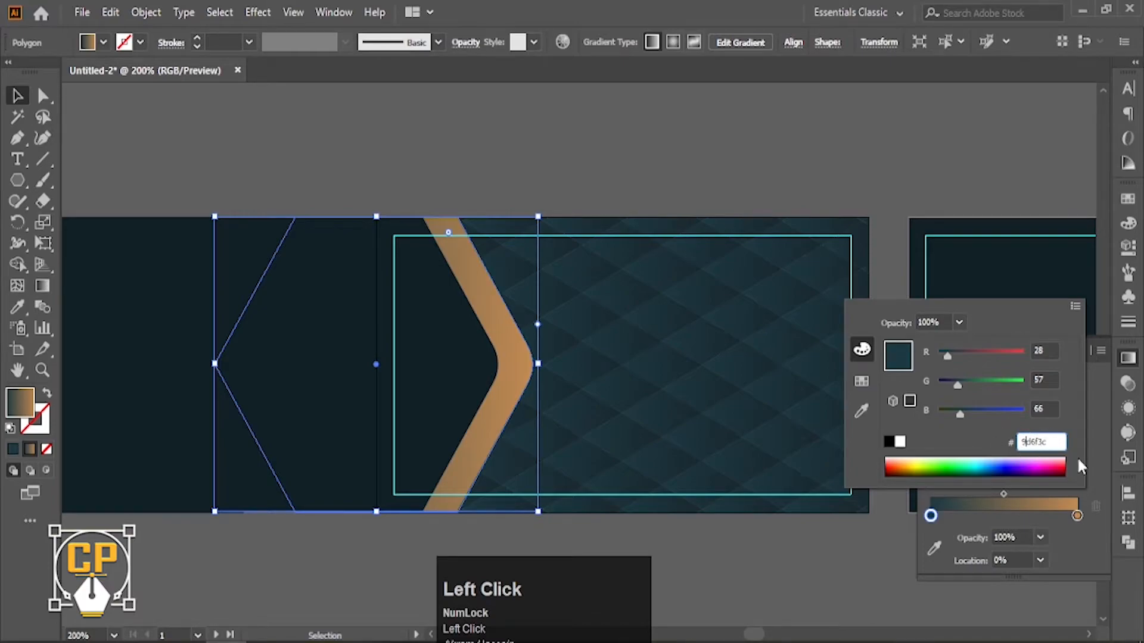
{"action": "left_click", "coordinate": [1098, 469]}
Copy the gold gradient onto the left hexagon with the Eyedropper.
{"action": "left_click", "coordinate": [16, 98]}
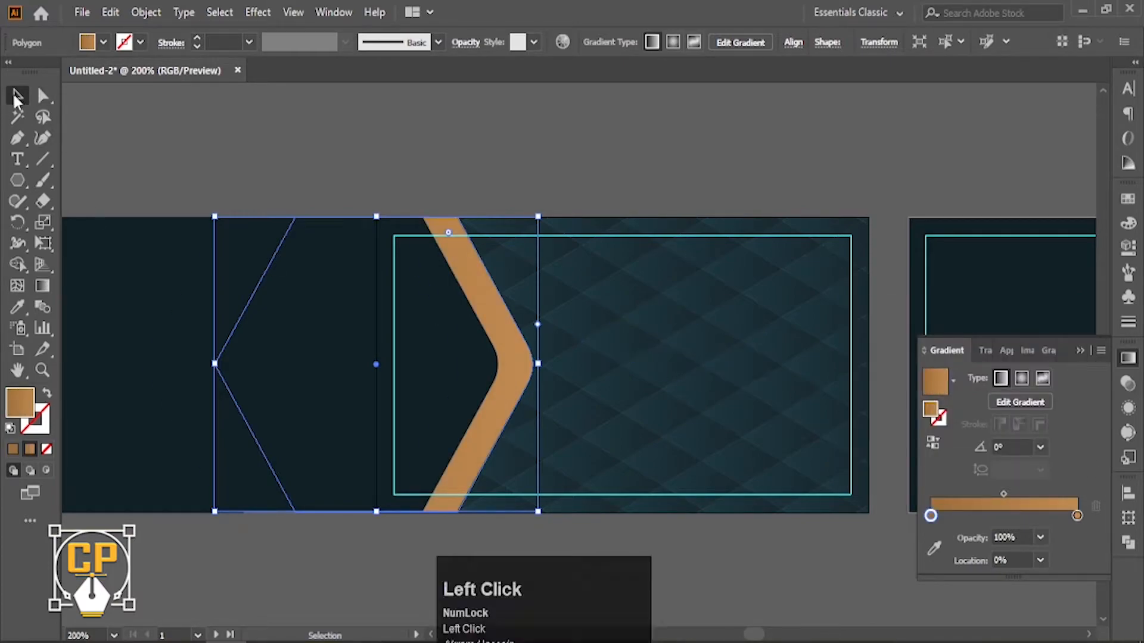
{"action": "left_click", "coordinate": [546, 174]}
{"action": "left_click", "coordinate": [508, 348]}
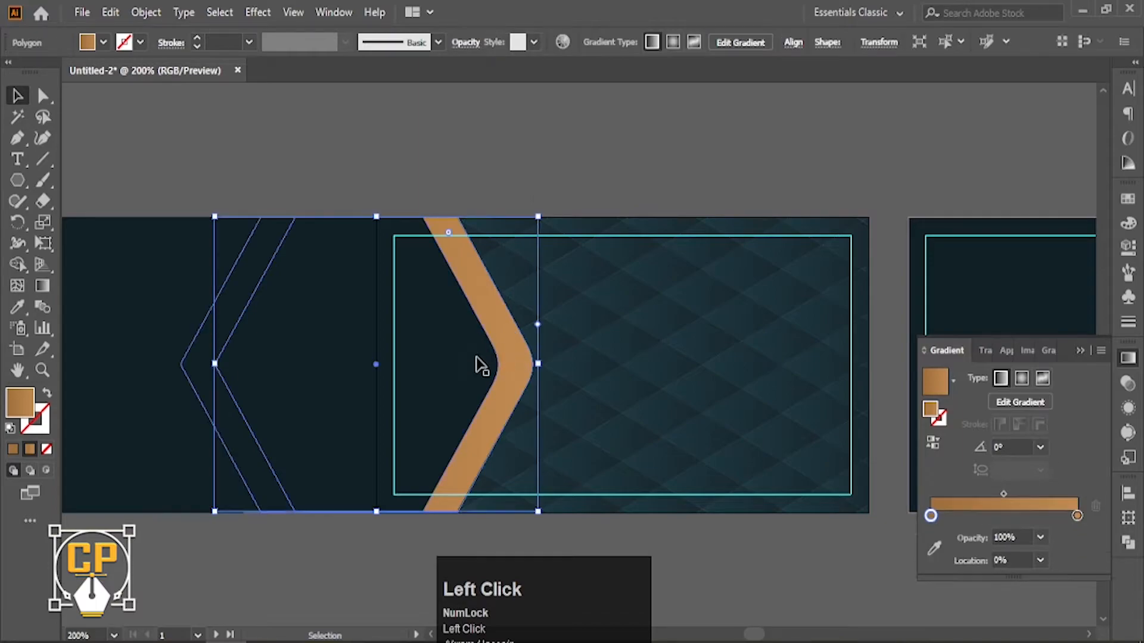
{"action": "left_click", "coordinate": [477, 363]}
{"action": "left_click", "coordinate": [391, 385]}
{"action": "left_click", "coordinate": [18, 307]}
{"action": "left_click", "coordinate": [507, 356]}
Adjust the gradients with the Gradient tool: stop near 72% on the left hexagon, then stretch the front hexagon's gradient with its stop near 85%.
{"action": "left_click", "coordinate": [17, 97]}
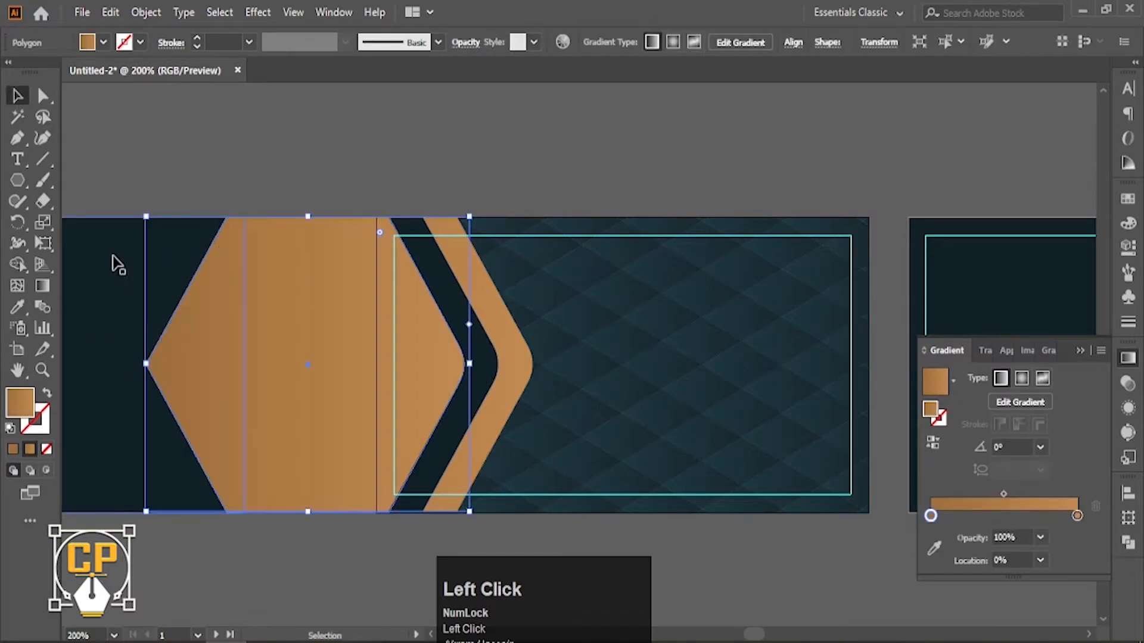
{"action": "key", "text": "g"}
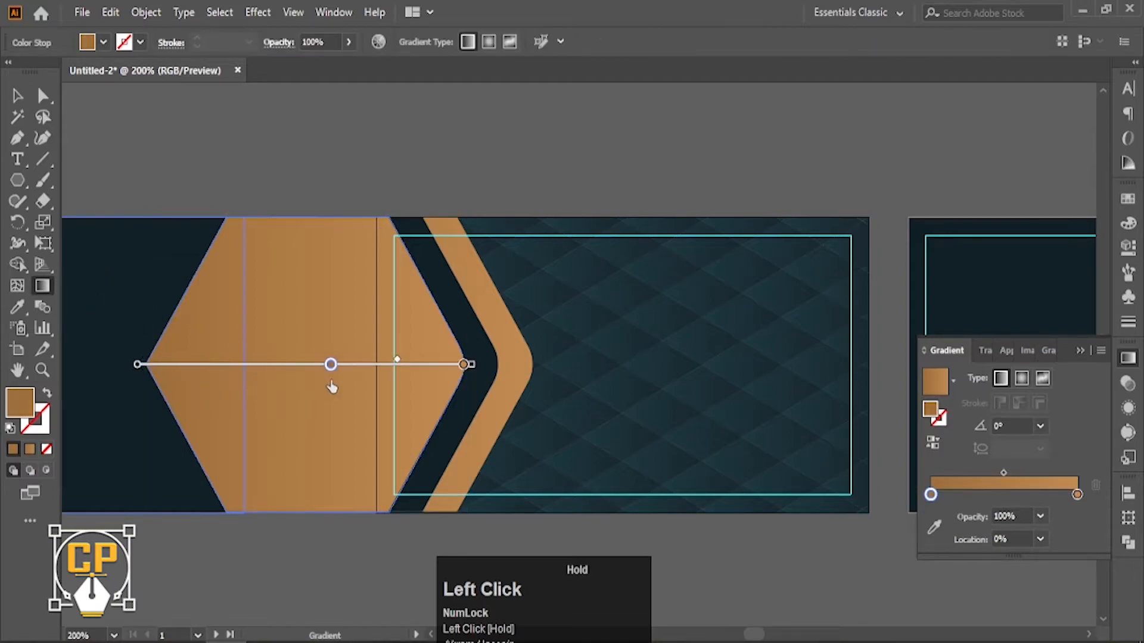
{"action": "left_click_drag", "start_coordinate": [376, 387], "coordinate": [378, 387]}
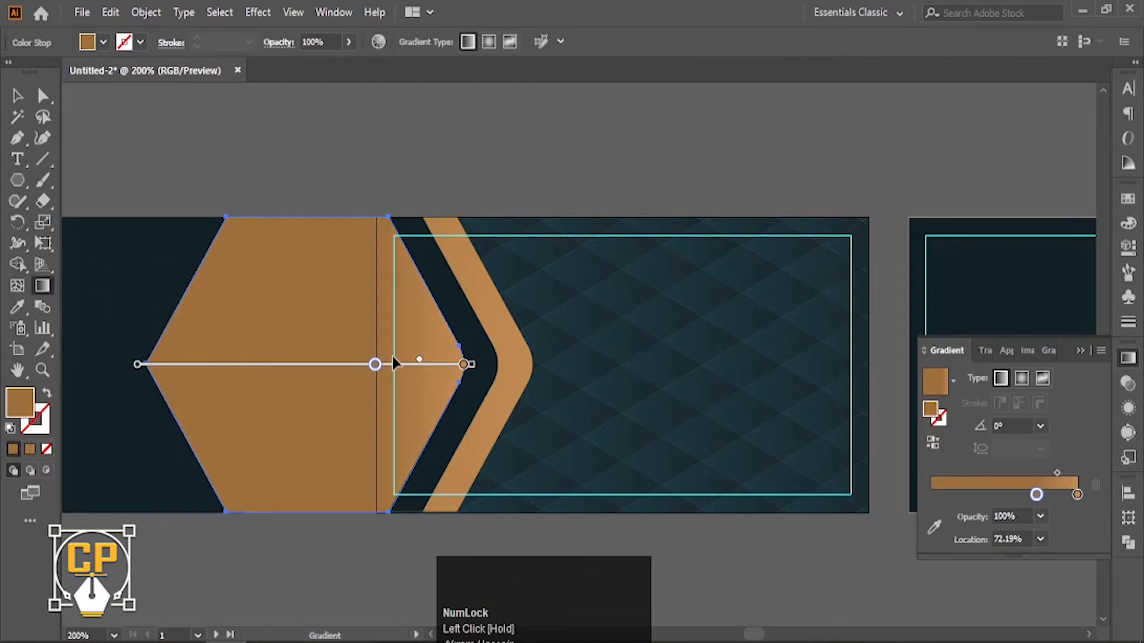
{"action": "left_click", "coordinate": [18, 96]}
{"action": "left_click", "coordinate": [505, 370]}
{"action": "left_click", "coordinate": [42, 285]}
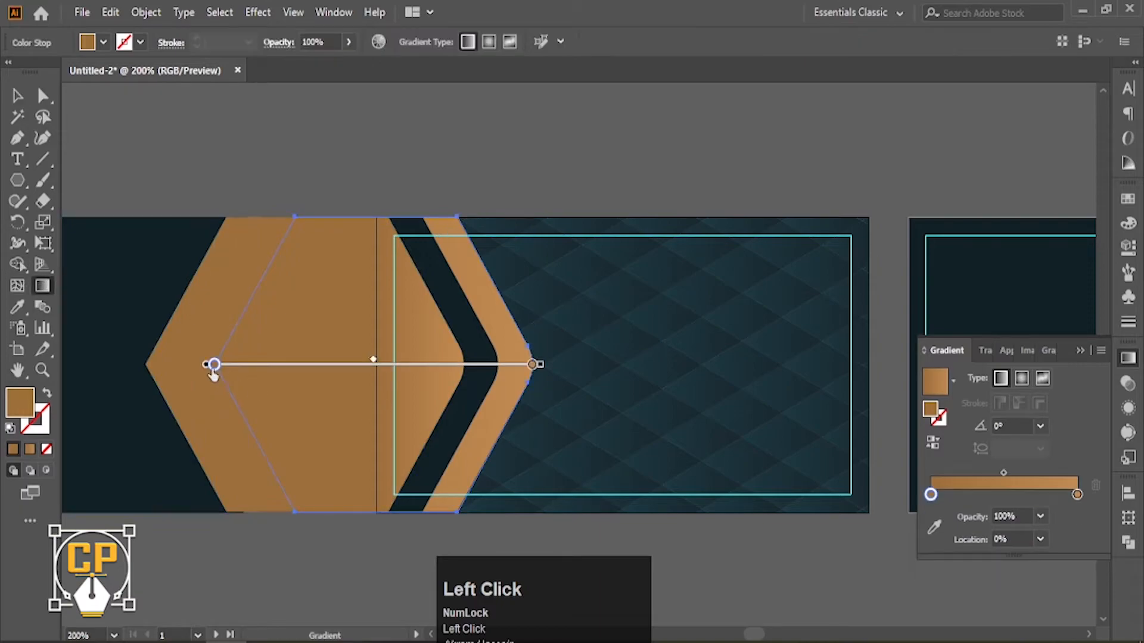
{"action": "left_click_drag", "start_coordinate": [206, 370], "coordinate": [277, 381]}
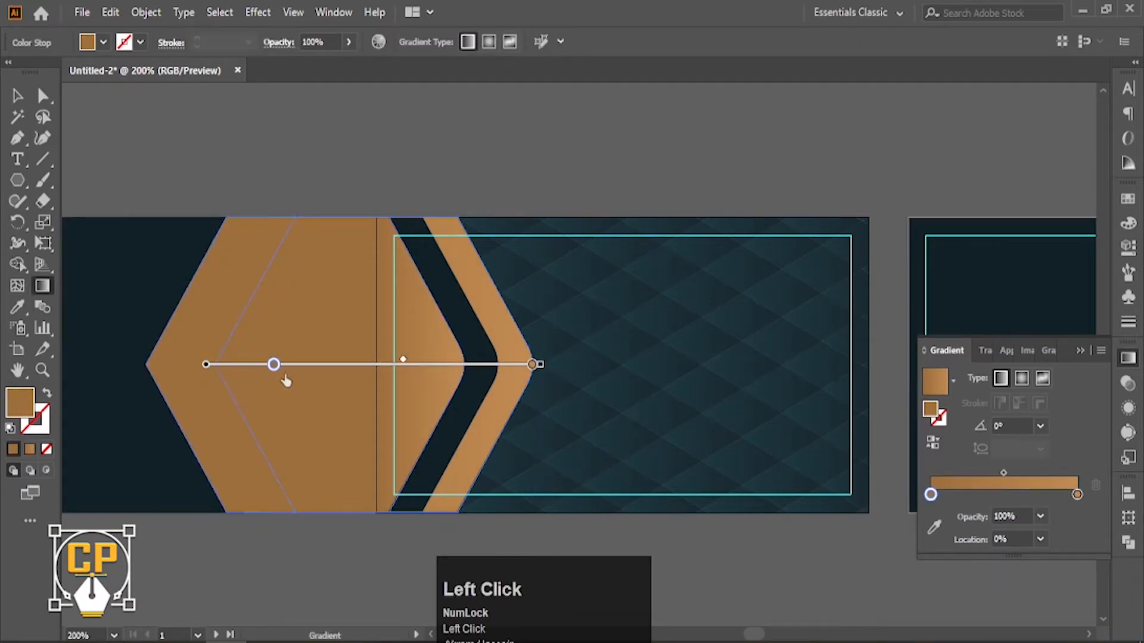
{"action": "left_click_drag", "start_coordinate": [483, 401], "coordinate": [483, 396]}
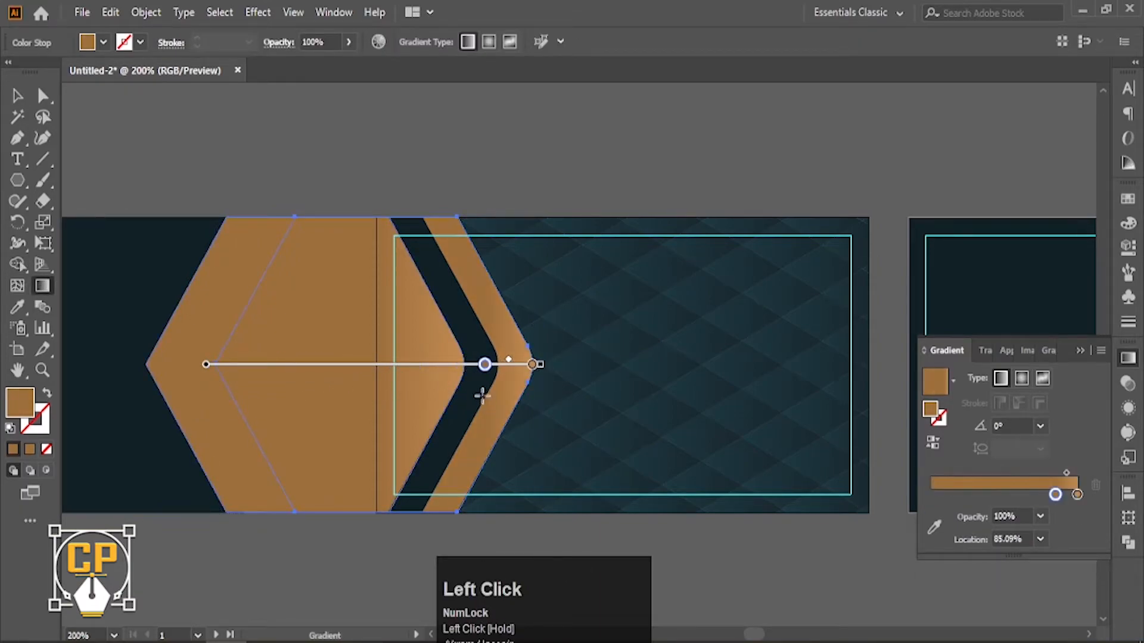
Select the dark hexagon between the gold ones.
{"action": "left_click", "coordinate": [18, 97]}
{"action": "left_click", "coordinate": [351, 133]}
{"action": "scroll", "coordinate": [477, 298], "scroll_direction": "down", "scroll_amount": 2}
{"action": "scroll", "coordinate": [503, 373], "scroll_direction": "up", "scroll_amount": 1}
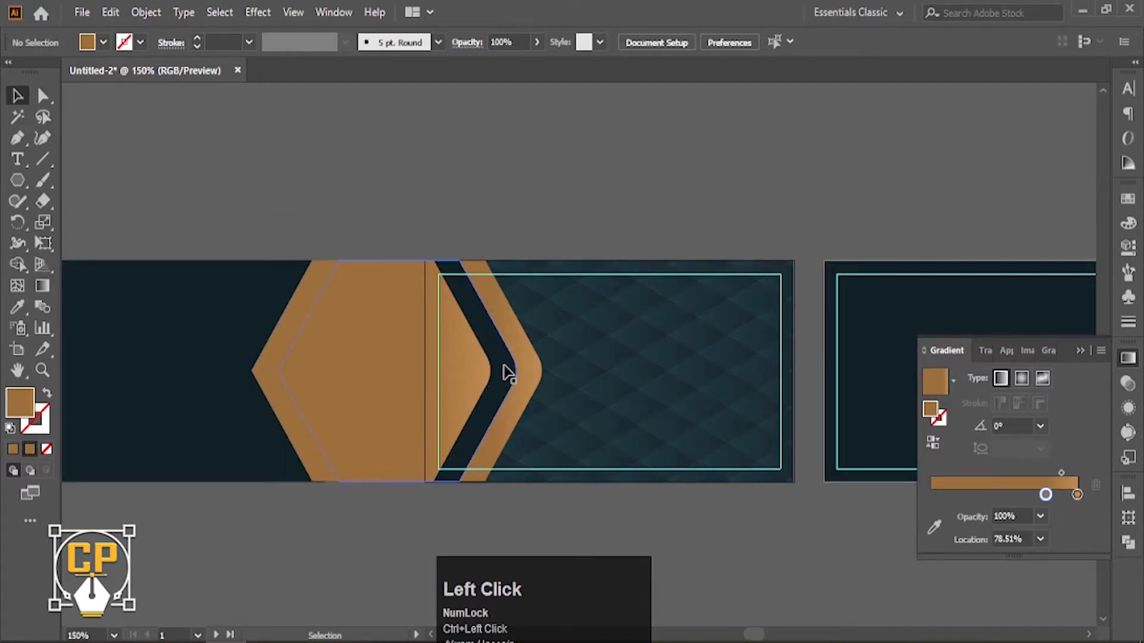
{"action": "left_click", "coordinate": [508, 372]}
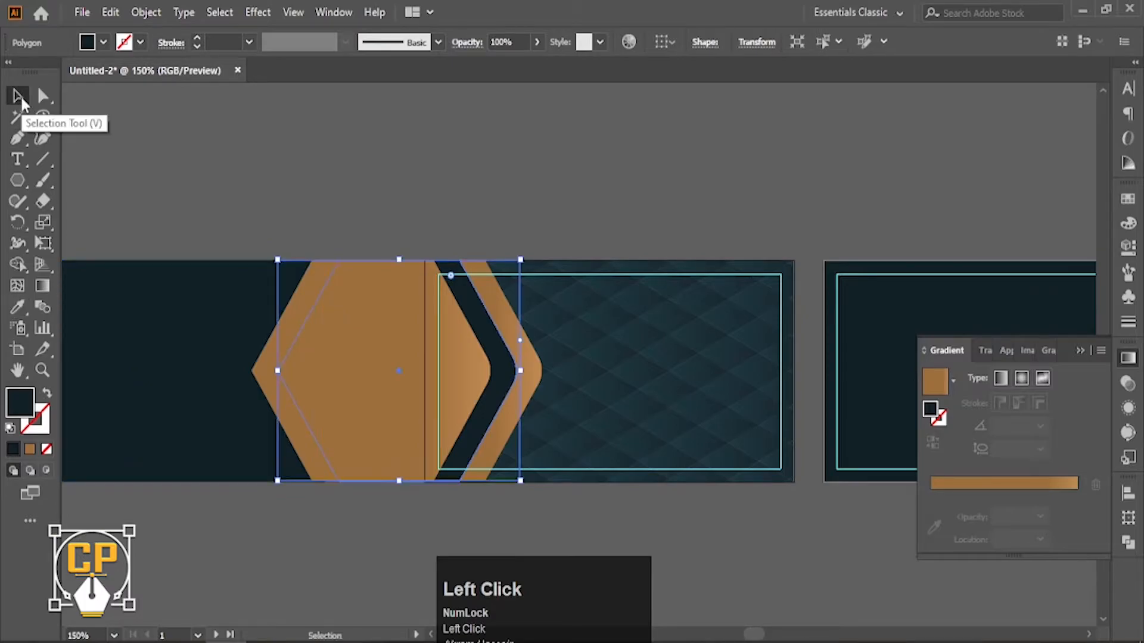
Fill the hexagon with copper RGB 163, 116, 64 (a37440).
{"action": "double_click", "coordinate": [13, 410]}
{"action": "left_click", "coordinate": [1125, 275]}
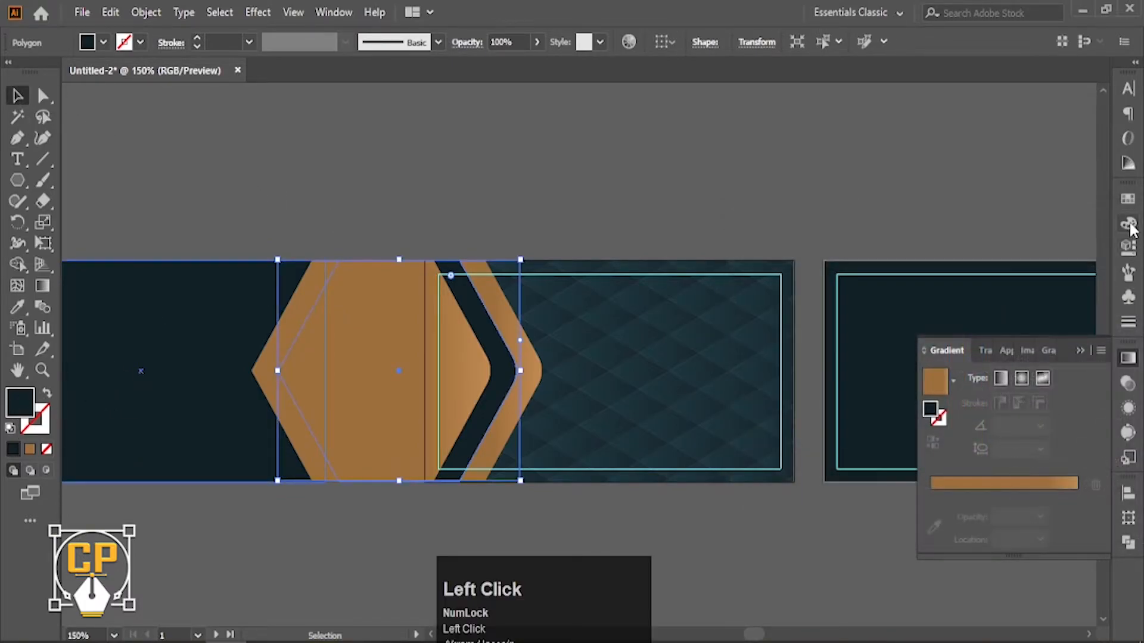
{"action": "left_click", "coordinate": [1129, 225]}
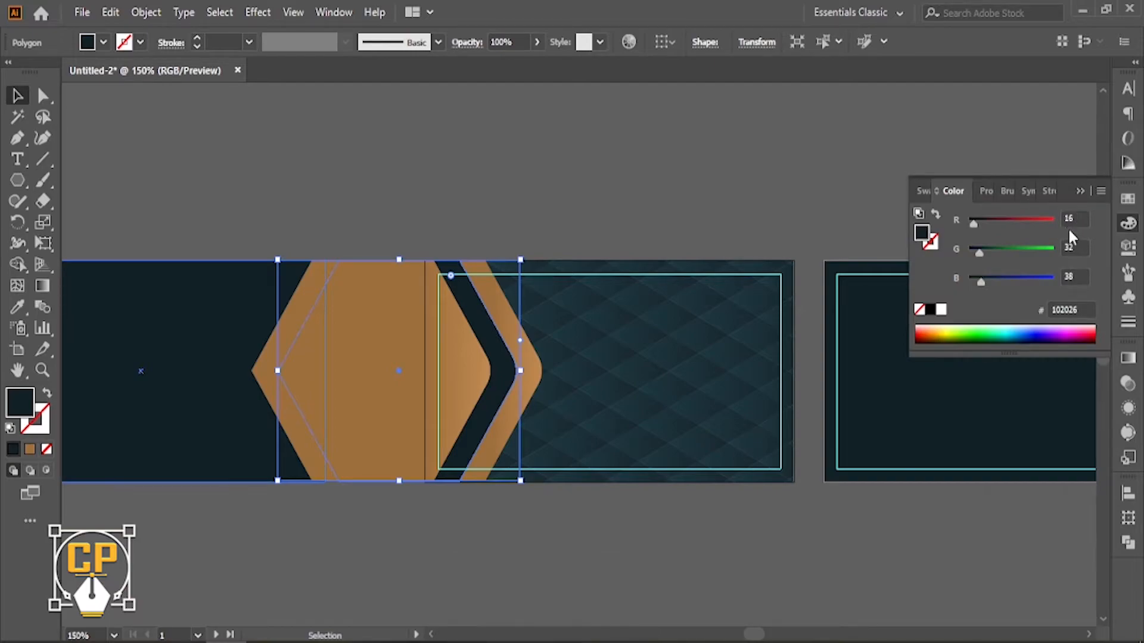
{"action": "left_click", "coordinate": [1079, 218]}
{"action": "type", "text": "3"}
{"action": "left_click", "coordinate": [1071, 247]}
{"action": "type", "text": "116"}
{"action": "left_click", "coordinate": [1076, 275]}
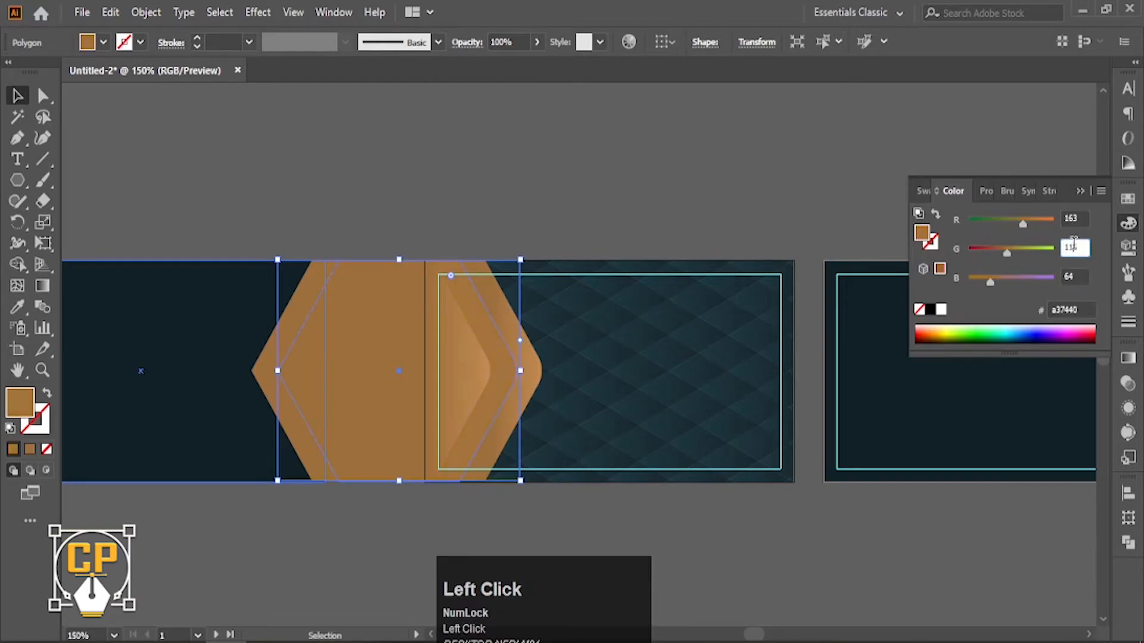
Move the dark left card rectangle further left, clear of the hexagon, and deselect.
{"action": "left_click", "coordinate": [746, 197]}
{"action": "key", "text": "space"}
{"action": "left_click_drag", "start_coordinate": [383, 338], "coordinate": [517, 318]}
{"action": "left_click_drag", "start_coordinate": [327, 319], "coordinate": [201, 319]}
{"action": "left_click", "coordinate": [381, 268]}
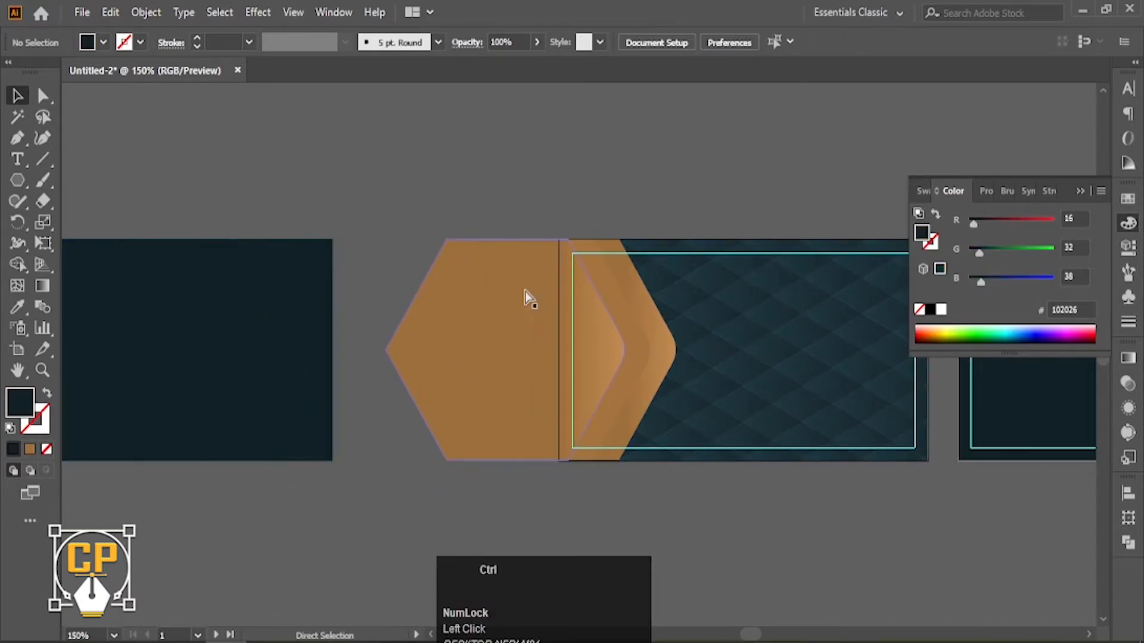
{"action": "key", "text": "ctrl+o"}
Open cap mandala.ai from the AI Work (G:) drive.
{"action": "left_click", "coordinate": [153, 46]}
{"action": "double_click", "coordinate": [196, 143]}
{"action": "scroll", "coordinate": [404, 228], "scroll_direction": "down", "scroll_amount": 2}
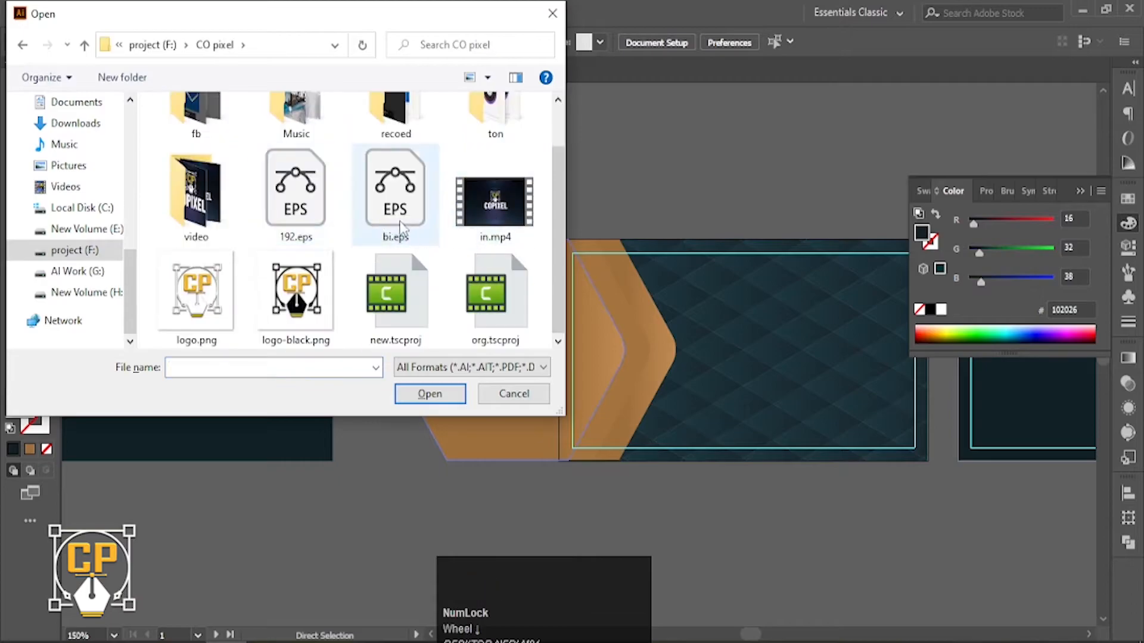
{"action": "left_click", "coordinate": [77, 272]}
{"action": "scroll", "coordinate": [226, 236], "scroll_direction": "down", "scroll_amount": 1}
{"action": "double_click", "coordinate": [238, 269]}
{"action": "left_click", "coordinate": [430, 172]}
{"action": "left_click", "coordinate": [444, 397]}
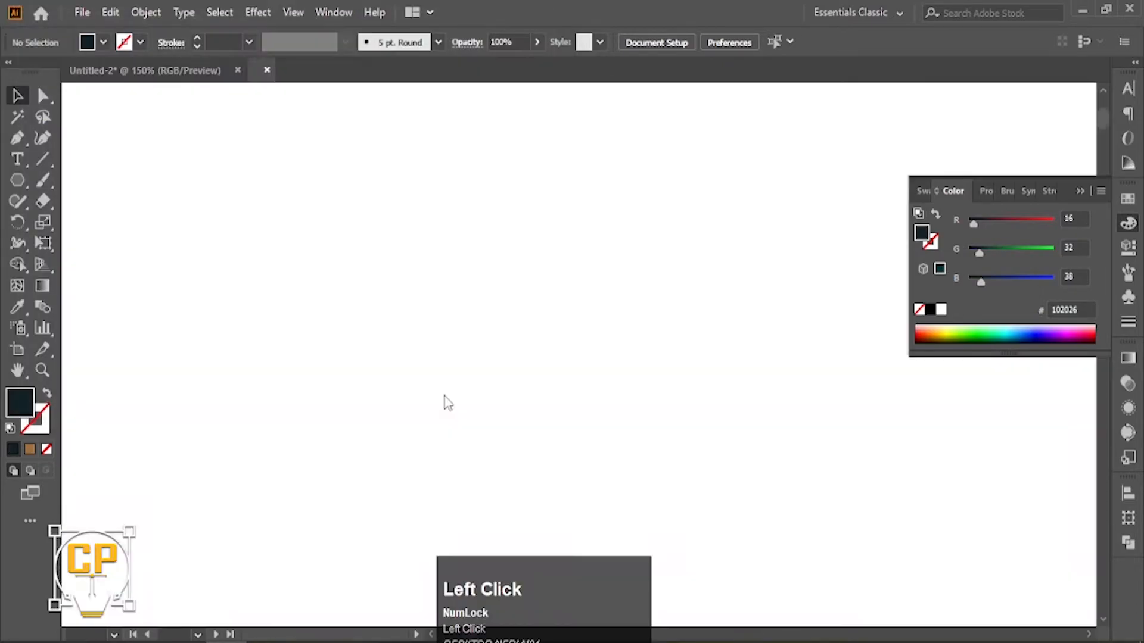
Group and copy the mandala, then paste it into the card document.
{"action": "left_click", "coordinate": [503, 321], "text": "ctrl"}
{"action": "left_click_drag", "start_coordinate": [559, 425], "coordinate": [278, 207]}
{"action": "key", "text": "ctrl+z"}
{"action": "key", "text": "ctrl+g"}
{"action": "key", "text": "ctrl+c"}
{"action": "left_click", "coordinate": [145, 70]}
{"action": "key", "text": "ctrl+v"}
{"action": "key", "text": "ctrl+space"}
Shrink the pasted mandala and place it above the cards.
{"action": "left_click_drag", "start_coordinate": [508, 286], "coordinate": [418, 286]}
{"action": "left_click_drag", "start_coordinate": [784, 421], "coordinate": [677, 419]}
{"action": "left_click_drag", "start_coordinate": [679, 441], "coordinate": [751, 444]}
{"action": "left_click_drag", "start_coordinate": [444, 388], "coordinate": [501, 582]}
{"action": "left_click_drag", "start_coordinate": [173, 260], "coordinate": [351, 230]}
Expand the mandala artwork with Object > Expand.
{"action": "left_click", "coordinate": [149, 14]}
{"action": "left_click", "coordinate": [247, 222]}
{"action": "left_click", "coordinate": [537, 428]}
{"action": "key", "text": "space"}
{"action": "left_click_drag", "start_coordinate": [462, 266], "coordinate": [530, 275]}
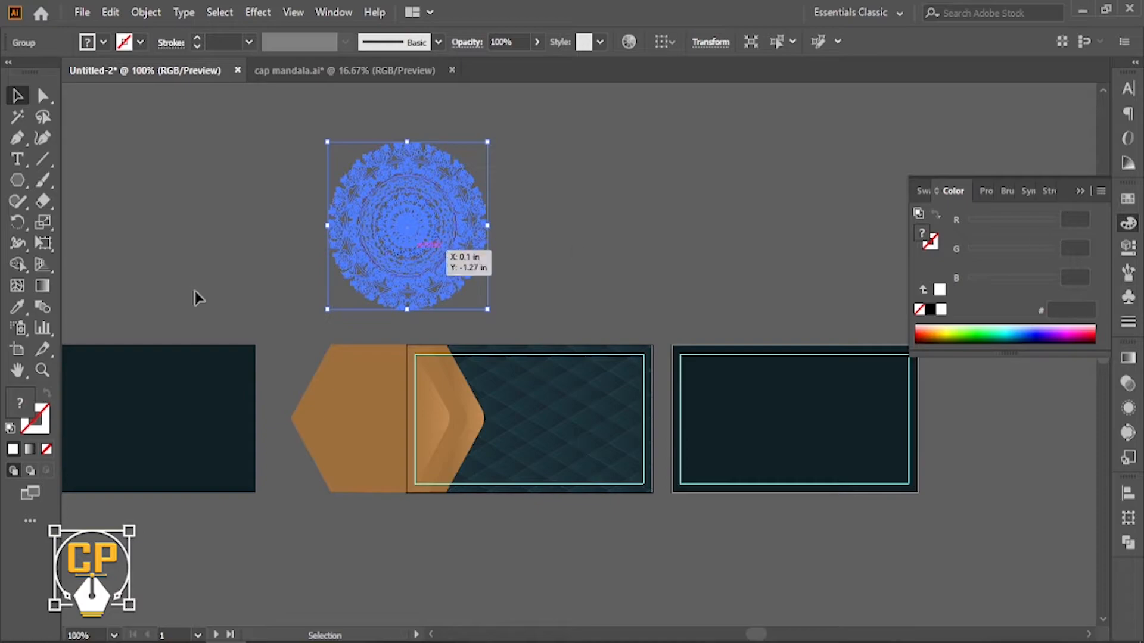
Recolour the mandala fill gold, red 196 and green 140.
{"action": "left_click", "coordinate": [17, 308]}
{"action": "left_click", "coordinate": [113, 393]}
{"action": "left_click", "coordinate": [17, 97]}
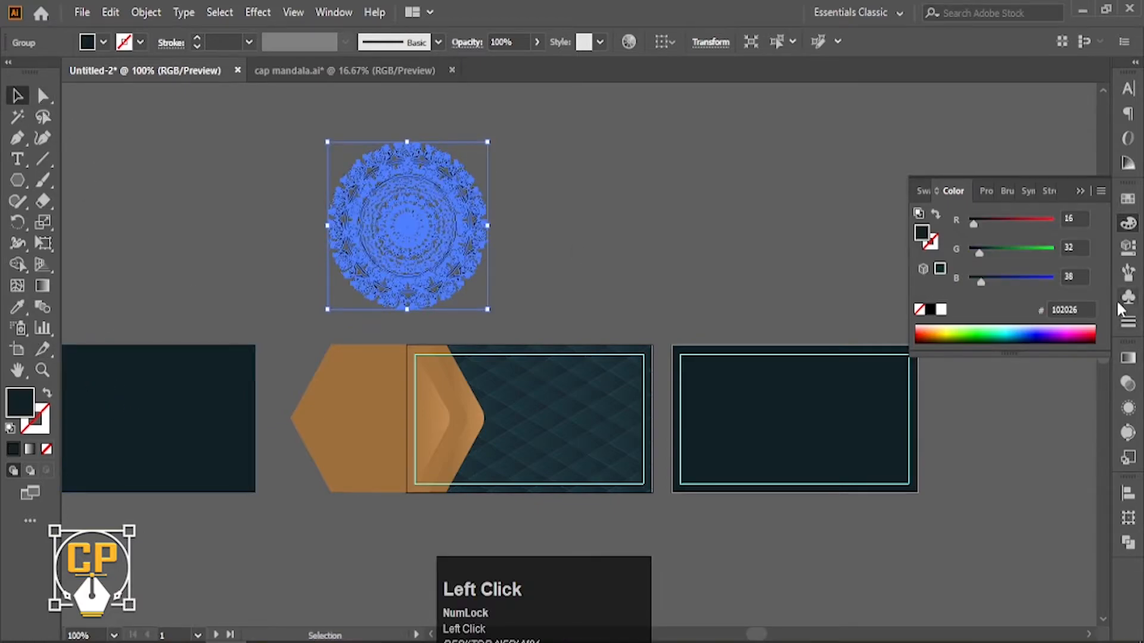
{"action": "left_click", "coordinate": [1084, 215]}
{"action": "type", "text": "196"}
{"action": "left_click", "coordinate": [1076, 247]}
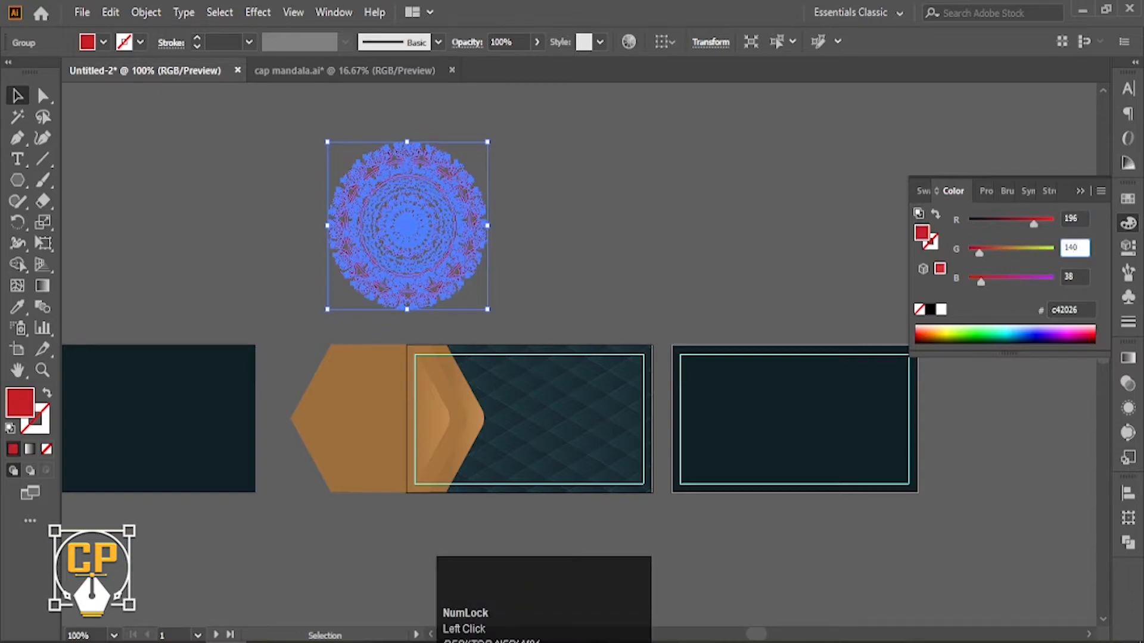
{"action": "type", "text": "140"}
{"action": "left_click", "coordinate": [1076, 274]}
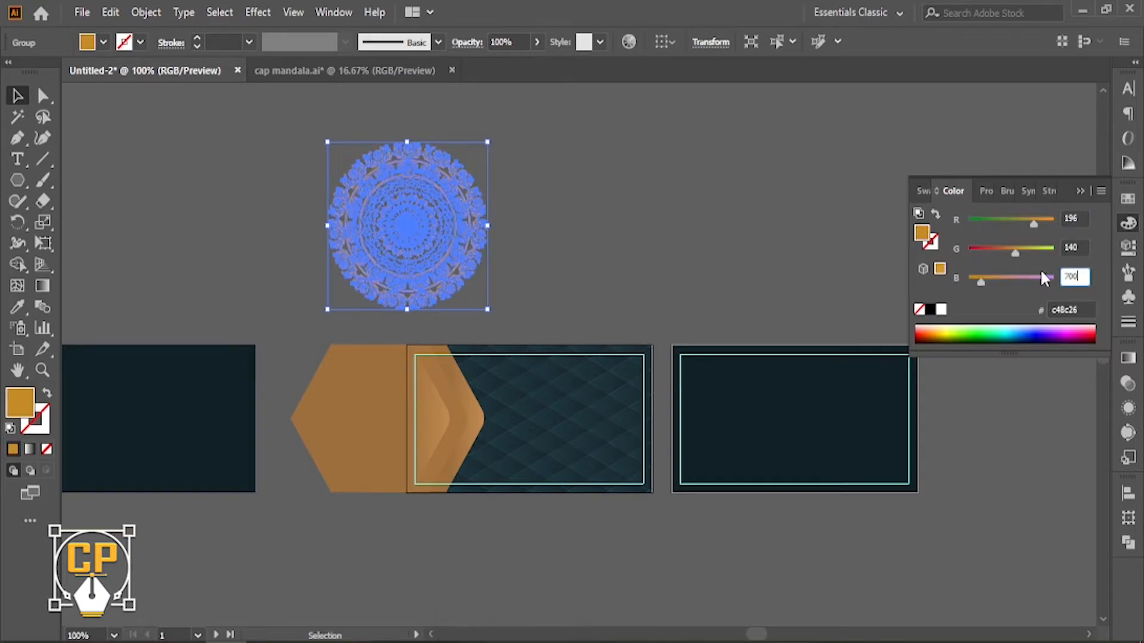
Drop a copy of the hexagon over the gold mandala.
{"action": "left_click", "coordinate": [804, 251]}
{"action": "scroll", "coordinate": [422, 312], "scroll_direction": "up", "scroll_amount": 1}
{"action": "left_click_drag", "start_coordinate": [421, 312], "coordinate": [450, 292]}
{"action": "left_click_drag", "start_coordinate": [395, 464], "coordinate": [441, 192]}
{"action": "key", "text": "ctrl+z"}
{"action": "left_click", "coordinate": [546, 303]}
{"action": "left_click_drag", "start_coordinate": [501, 449], "coordinate": [427, 151]}
{"action": "left_click", "coordinate": [16, 97]}
{"action": "left_click", "coordinate": [486, 208]}
Enlarge the mandala, send it behind the hexagon copy, and make a clipping mask.
{"action": "left_click", "coordinate": [462, 209]}
{"action": "left_click_drag", "start_coordinate": [469, 306], "coordinate": [480, 318]}
{"action": "left_click", "coordinate": [560, 223]}
{"action": "left_click", "coordinate": [406, 216]}
{"action": "key", "text": "ctrl+shift+bracketleft"}
{"action": "left_click_drag", "start_coordinate": [411, 217], "coordinate": [383, 224]}
{"action": "right_click", "coordinate": [383, 224]}
{"action": "left_click", "coordinate": [470, 382]}
Zoom in on the hexagon tab to check the clipped mandala.
{"action": "left_click", "coordinate": [477, 228]}
{"action": "left_click_drag", "start_coordinate": [364, 294], "coordinate": [344, 520]}
{"action": "left_click", "coordinate": [435, 232]}
{"action": "key", "text": "ctrl+space"}
{"action": "left_click", "coordinate": [390, 440], "text": "ctrl"}
{"action": "left_click_drag", "start_coordinate": [600, 413], "coordinate": [600, 420]}
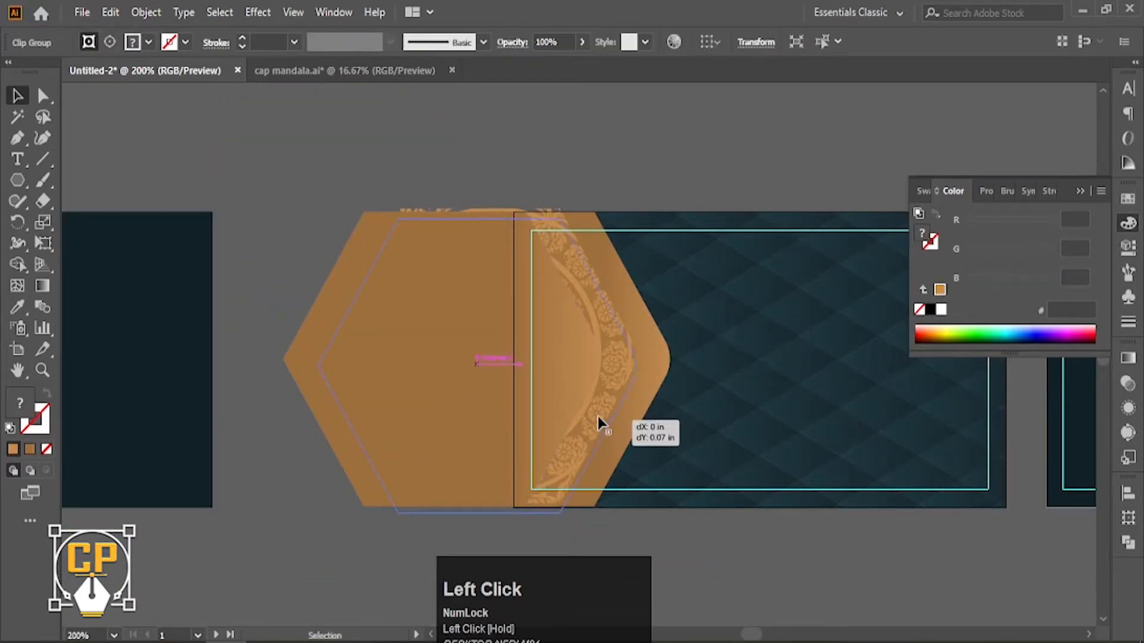
{"action": "key", "text": "ctrl+z"}
{"action": "left_click", "coordinate": [604, 156]}
{"action": "key", "text": "ctrl+space"}
{"action": "left_click", "coordinate": [557, 218], "text": "ctrl"}
{"action": "left_click_drag", "start_coordinate": [567, 349], "coordinate": [567, 305]}
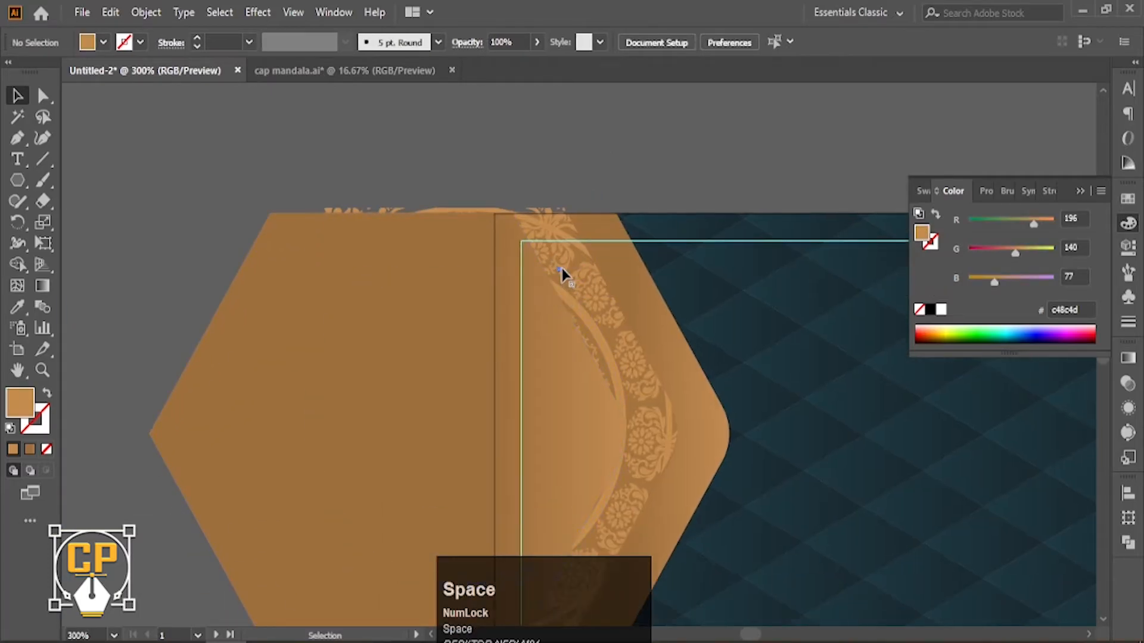
Fine-tune the clipped mandala's position on the front card's hexagon tab.
{"action": "left_click", "coordinate": [466, 209]}
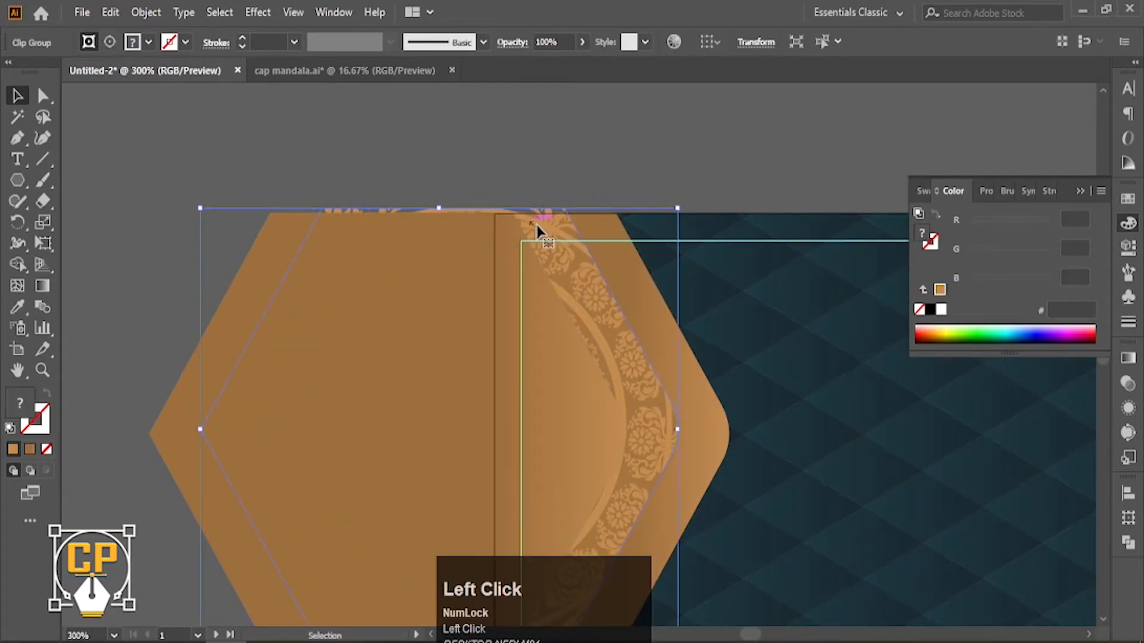
{"action": "key", "text": "Down"}
{"action": "key", "text": "Down"}
{"action": "key", "text": "Up"}
{"action": "key", "text": "Up"}
{"action": "left_click_drag", "start_coordinate": [543, 227], "coordinate": [545, 237]}
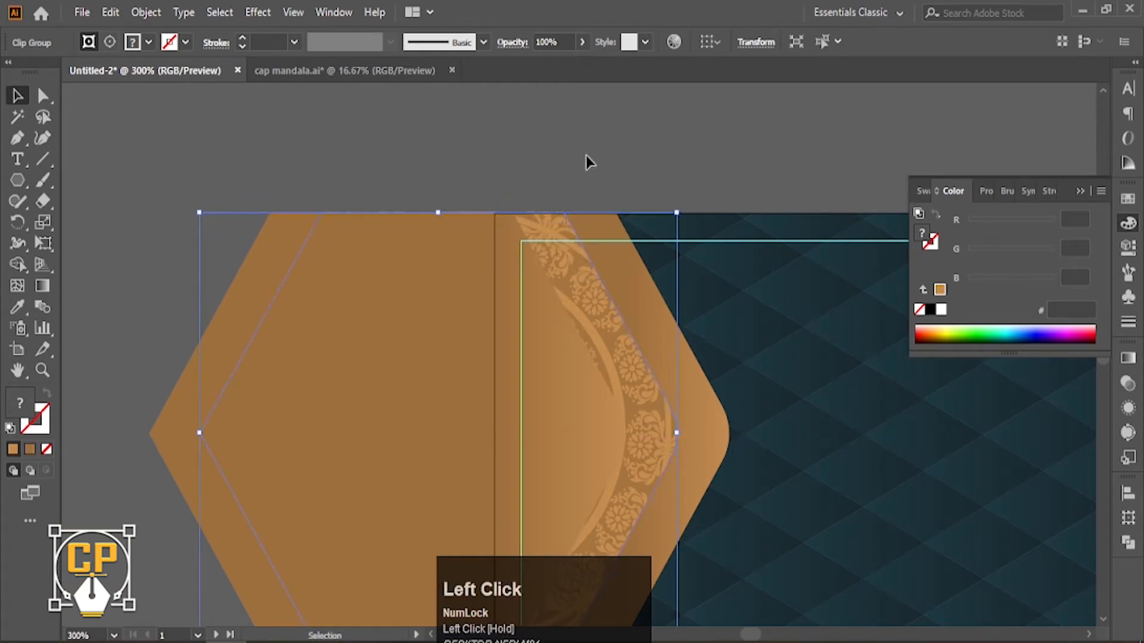
{"action": "left_click", "coordinate": [587, 159]}
{"action": "left_click", "coordinate": [624, 360], "text": "ctrl+alt"}
{"action": "left_click", "coordinate": [623, 360], "text": "ctrl+alt"}
{"action": "left_click", "coordinate": [623, 359], "text": "ctrl+alt"}
{"action": "left_click_drag", "start_coordinate": [624, 360], "coordinate": [530, 380]}
{"action": "left_click", "coordinate": [517, 373], "text": "ctrl"}
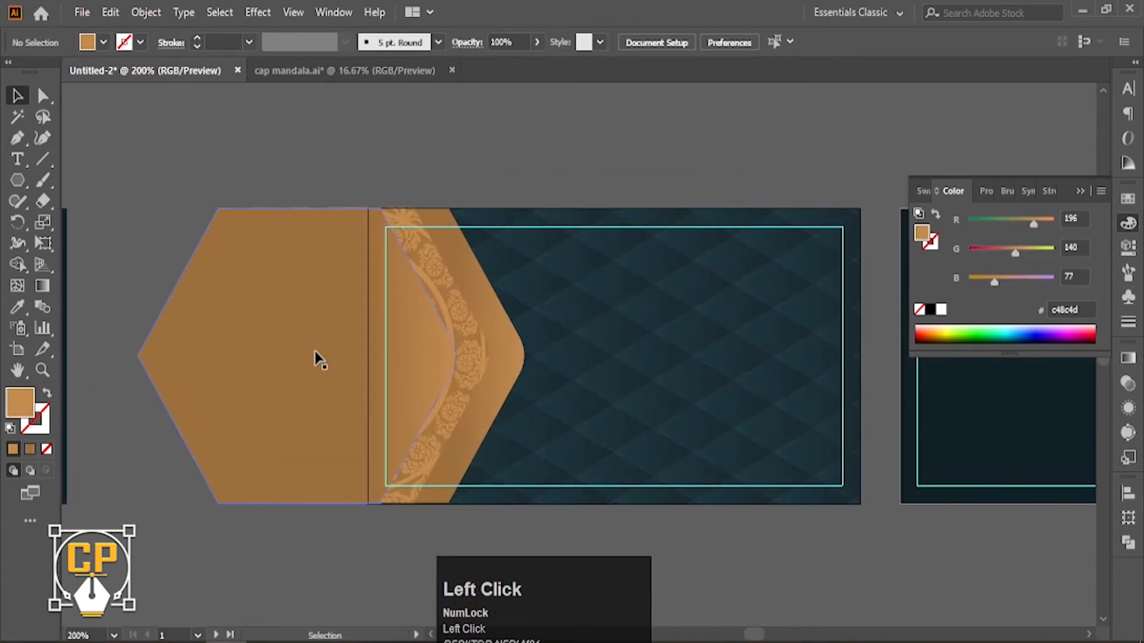
Add a Drop Shadow to the front hexagon tab, raising blur and offsets with Preview on.
{"action": "left_click", "coordinate": [338, 361]}
{"action": "left_click", "coordinate": [258, 12]}
{"action": "mouse_move", "coordinate": [280, 212]}
{"action": "left_click", "coordinate": [486, 222]}
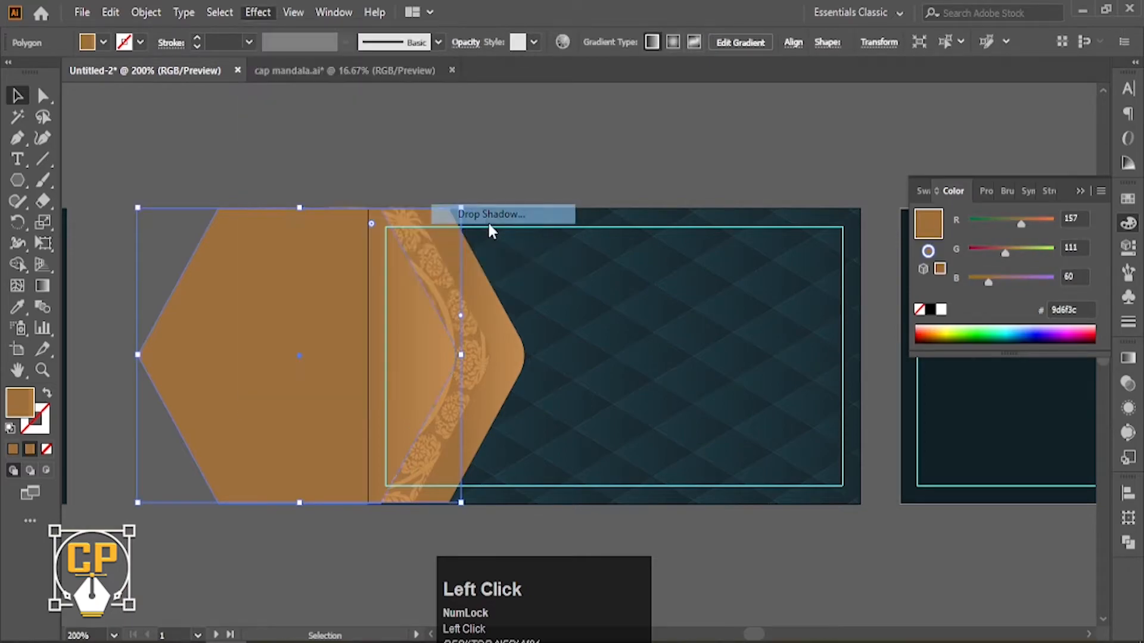
{"action": "left_click", "coordinate": [849, 346]}
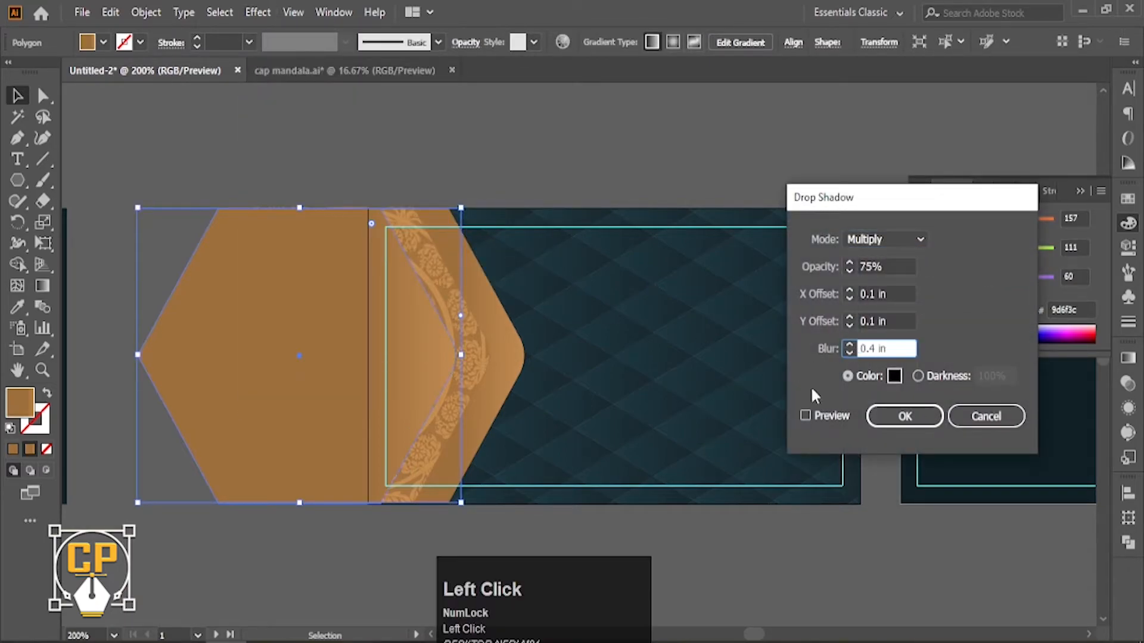
{"action": "left_click", "coordinate": [849, 318]}
{"action": "left_click", "coordinate": [850, 291]}
{"action": "left_click", "coordinate": [806, 416]}
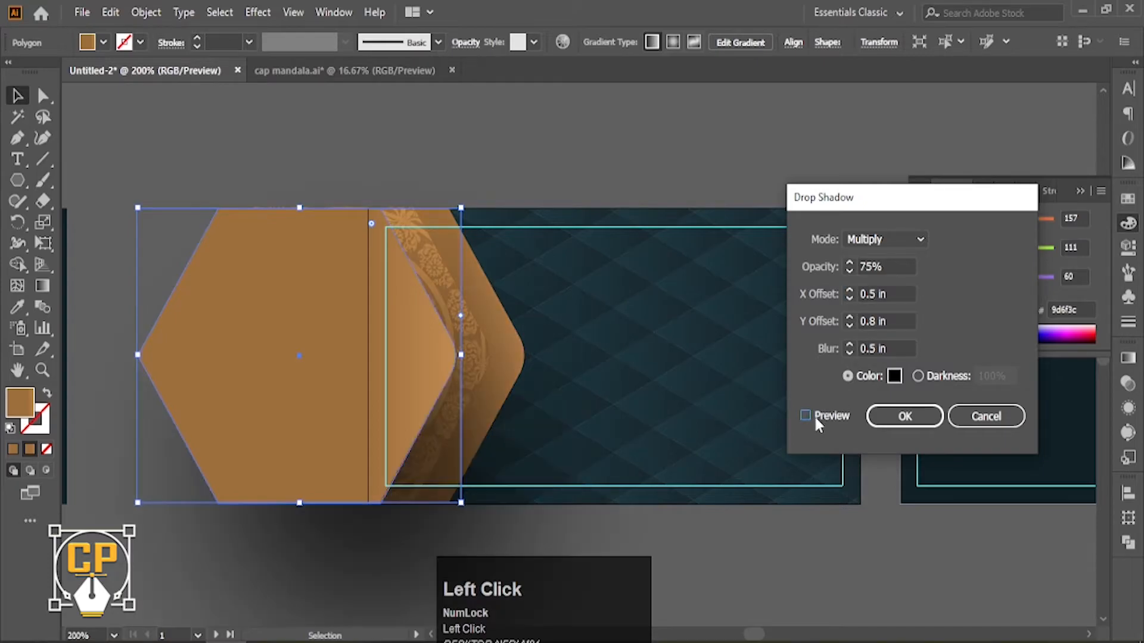
Fine-tune the shadow to a 0.1 in horizontal and zero vertical offset, then apply it.
{"action": "left_click", "coordinate": [849, 352]}
{"action": "left_click", "coordinate": [849, 317]}
{"action": "left_click", "coordinate": [850, 297]}
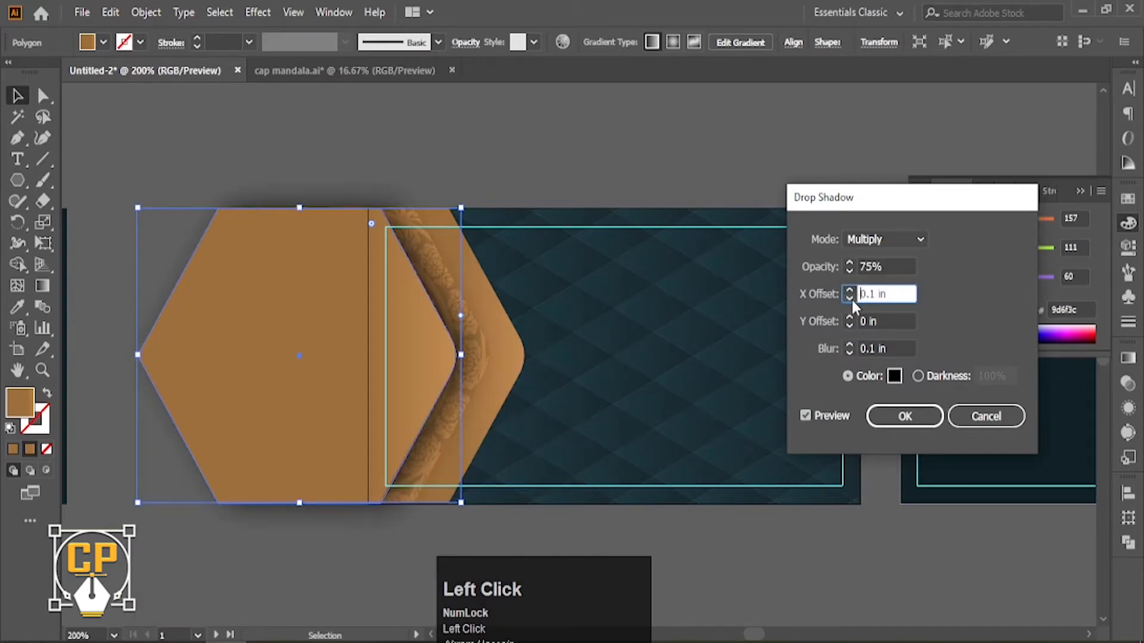
{"action": "left_click", "coordinate": [850, 297]}
{"action": "left_click", "coordinate": [824, 416]}
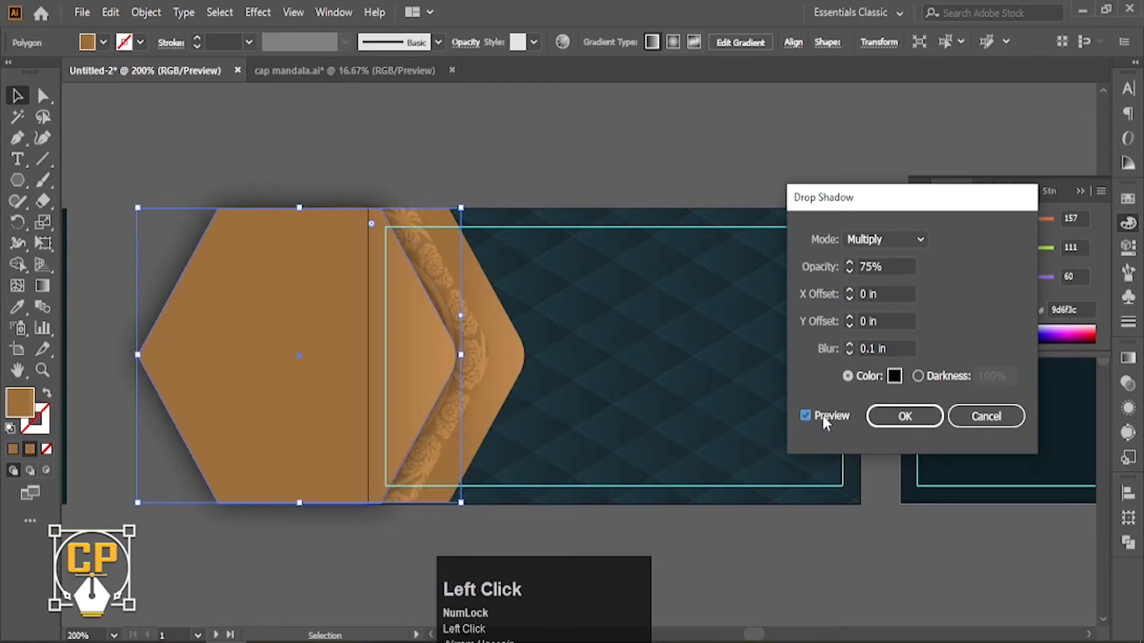
{"action": "left_click", "coordinate": [851, 292]}
{"action": "left_click", "coordinate": [904, 416]}
Give the middle hexagon layer the same drop shadow.
{"action": "left_click", "coordinate": [577, 176]}
{"action": "left_click", "coordinate": [514, 302], "text": "ctrl+alt"}
{"action": "left_click", "coordinate": [513, 303], "text": "ctrl+alt"}
{"action": "left_click", "coordinate": [592, 398], "text": "ctrl"}
{"action": "left_click", "coordinate": [518, 422]}
{"action": "left_click", "coordinate": [258, 12]}
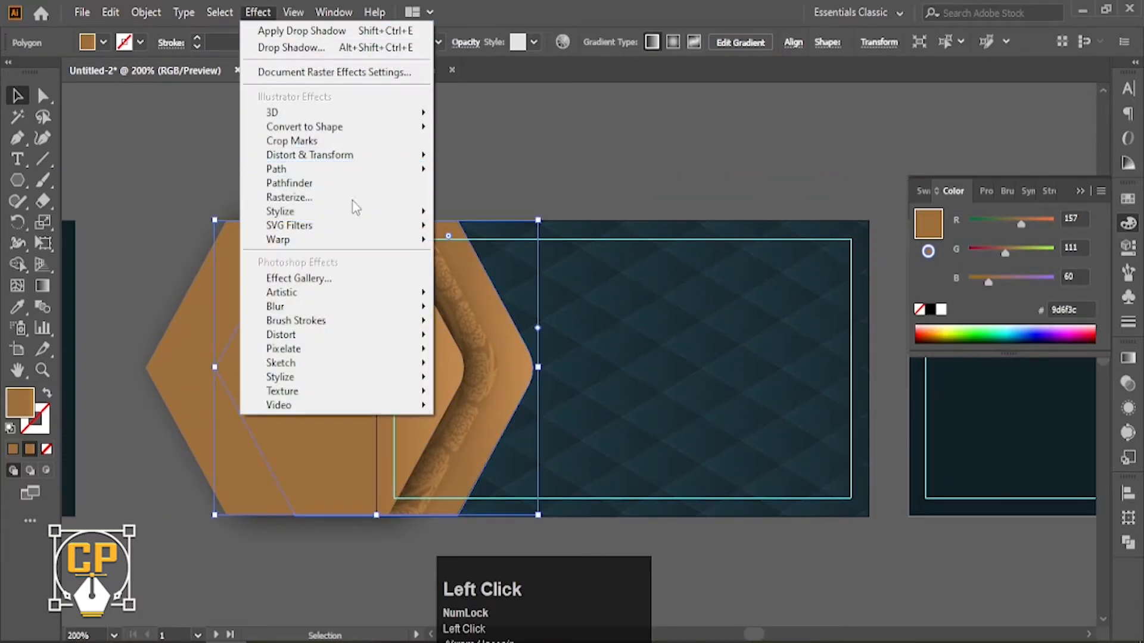
{"action": "mouse_move", "coordinate": [357, 212]}
{"action": "left_click", "coordinate": [465, 211]}
{"action": "left_click", "coordinate": [894, 416]}
{"action": "left_click", "coordinate": [541, 143]}
Lock the front hexagon in place with Ctrl+2, undoing an accidental move first.
{"action": "left_click", "coordinate": [491, 363]}
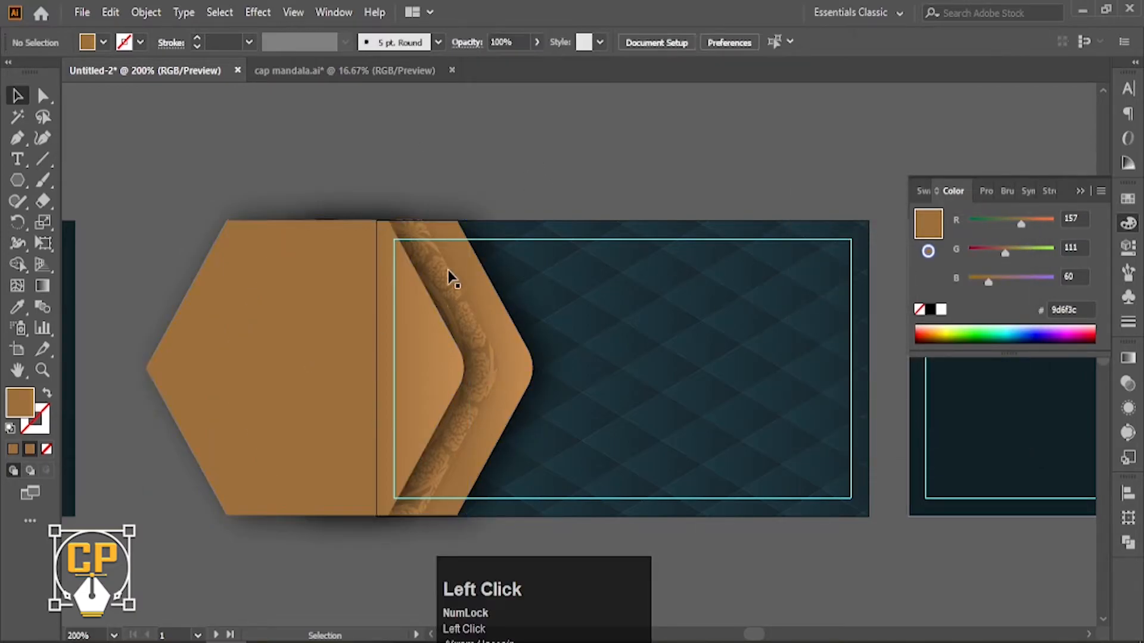
{"action": "left_click", "coordinate": [484, 566]}
{"action": "scroll", "coordinate": [484, 582], "scroll_direction": "up", "scroll_amount": 1}
{"action": "left_click_drag", "start_coordinate": [502, 260], "coordinate": [471, 274]}
{"action": "key", "text": "ctrl+z"}
{"action": "key", "text": "ctrl+z"}
{"action": "key", "text": "ctrl+2"}
Give the hexagon behind the pattern a drop shadow with its horizontal offset edited to 05.
{"action": "left_click", "coordinate": [500, 266]}
{"action": "left_click", "coordinate": [258, 12]}
{"action": "mouse_move", "coordinate": [309, 211]}
{"action": "left_click", "coordinate": [500, 214]}
{"action": "left_click", "coordinate": [806, 416]}
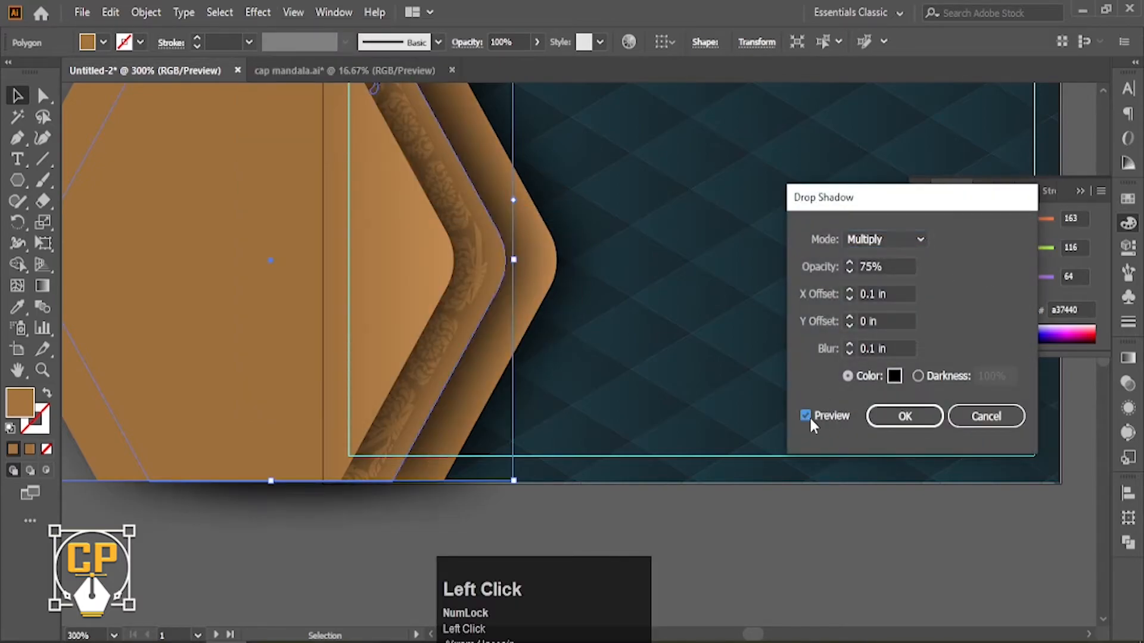
{"action": "left_click", "coordinate": [872, 292]}
{"action": "type", "text": "05"}
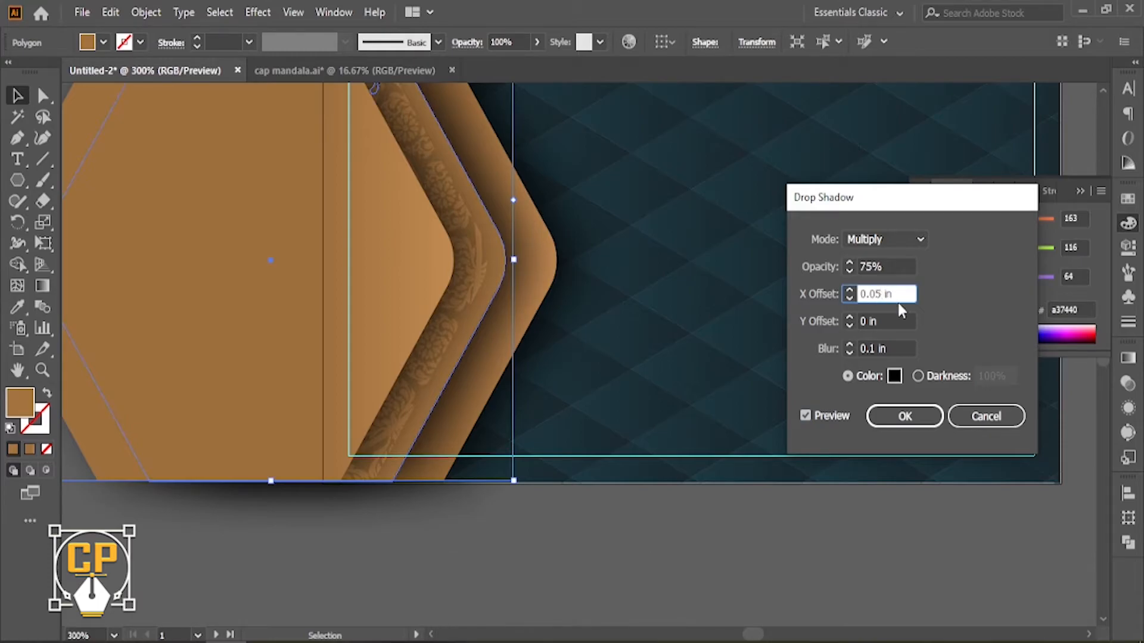
{"action": "left_click", "coordinate": [894, 323]}
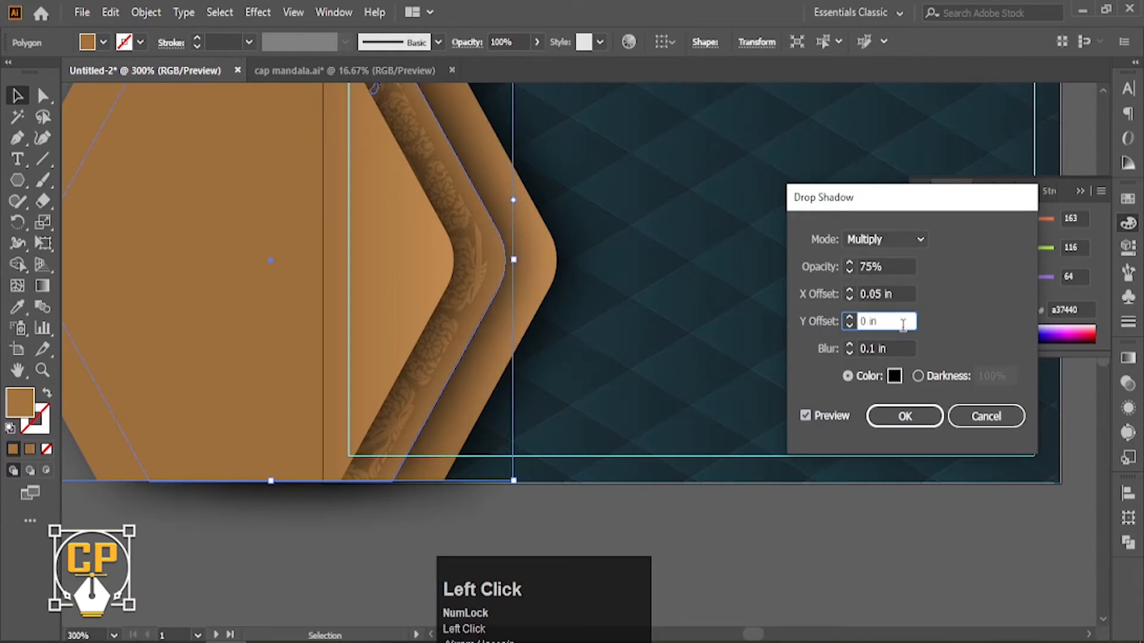
{"action": "left_click", "coordinate": [909, 414]}
Shift the clipped mandala slightly right and bring the cards back into view.
{"action": "left_click_drag", "start_coordinate": [477, 280], "coordinate": [530, 279]}
{"action": "left_click", "coordinate": [556, 274], "text": "ctrl+alt"}
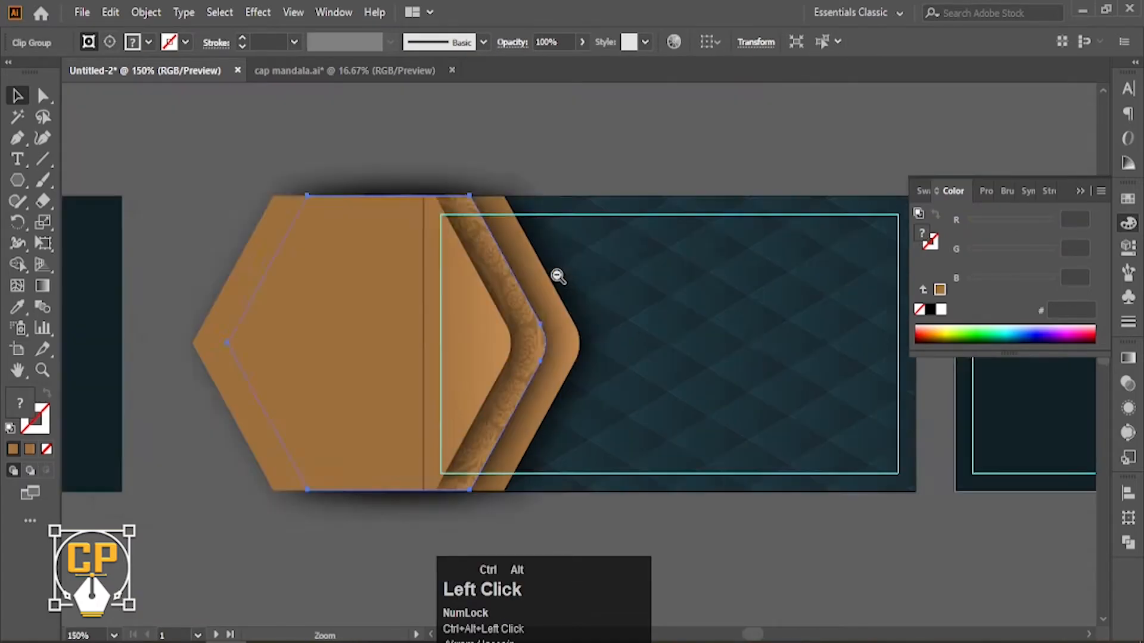
{"action": "left_click", "coordinate": [557, 274], "text": "ctrl+alt"}
{"action": "left_click", "coordinate": [558, 274], "text": "ctrl+alt"}
{"action": "left_click", "coordinate": [603, 325]}
{"action": "left_click", "coordinate": [626, 342], "text": "ctrl"}
{"action": "left_click_drag", "start_coordinate": [629, 346], "coordinate": [471, 233]}
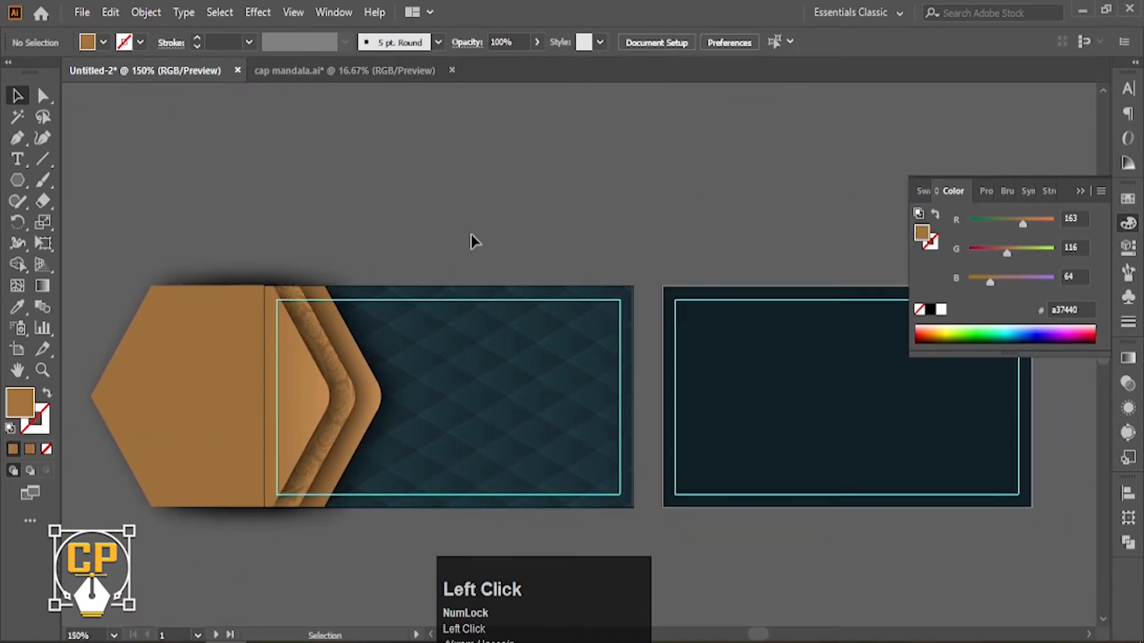
Draw a small rounded-corner hexagon on the front card and scale it down.
{"action": "left_click", "coordinate": [18, 180]}
{"action": "left_click_drag", "start_coordinate": [350, 393], "coordinate": [392, 453]}
{"action": "left_click_drag", "start_coordinate": [375, 351], "coordinate": [374, 356]}
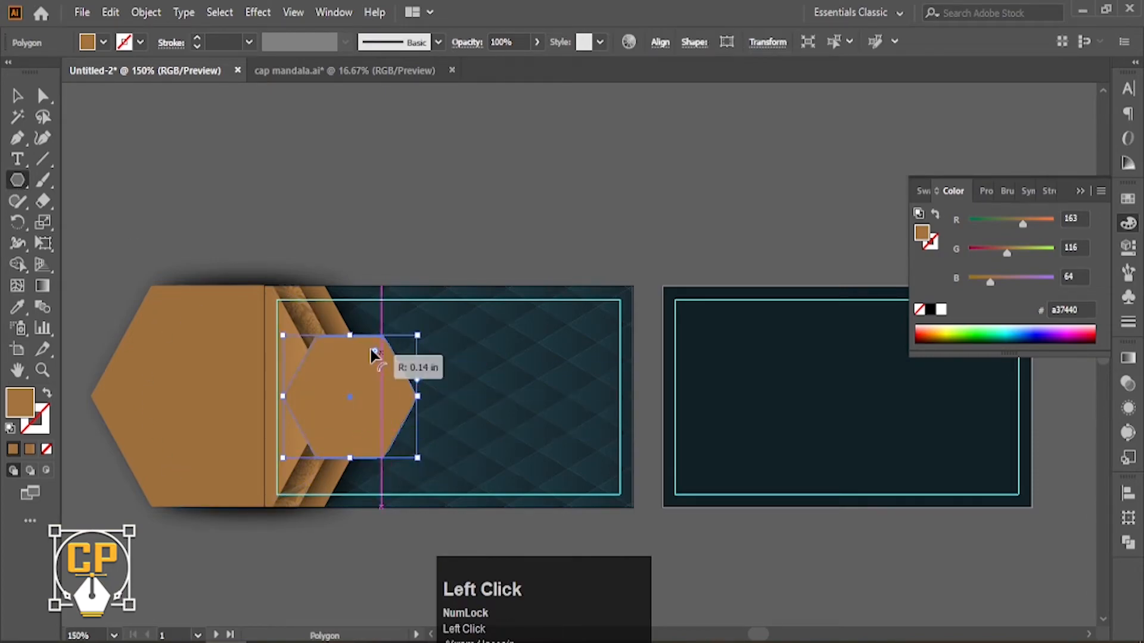
{"action": "left_click", "coordinate": [16, 94]}
{"action": "left_click", "coordinate": [378, 237]}
{"action": "scroll", "coordinate": [390, 440], "scroll_direction": "up", "scroll_amount": 1}
{"action": "left_click_drag", "start_coordinate": [390, 439], "coordinate": [454, 437]}
{"action": "left_click", "coordinate": [451, 419]}
{"action": "left_click_drag", "start_coordinate": [485, 381], "coordinate": [475, 380]}
Give the hexagon a darker brown outline and expand the stroke into a filled shape.
{"action": "left_click", "coordinate": [47, 393]}
{"action": "double_click", "coordinate": [45, 421]}
{"action": "left_click_drag", "start_coordinate": [875, 370], "coordinate": [856, 415]}
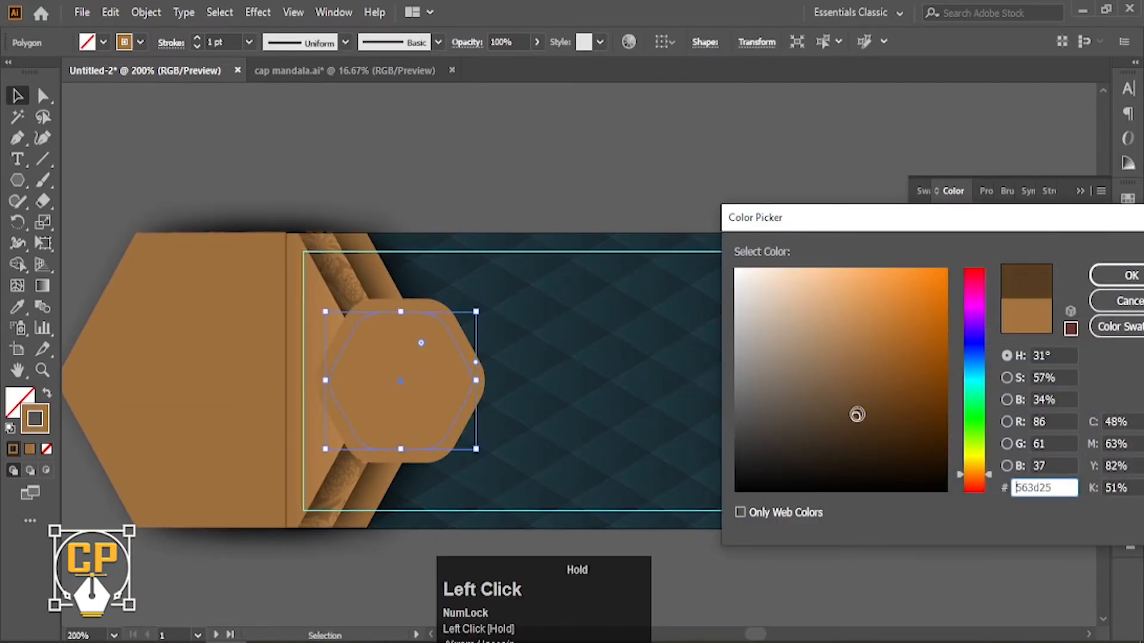
{"action": "left_click", "coordinate": [1110, 284]}
{"action": "left_click", "coordinate": [388, 316]}
{"action": "left_click", "coordinate": [390, 313]}
{"action": "left_click", "coordinate": [146, 12]}
{"action": "left_click", "coordinate": [218, 213]}
{"action": "left_click", "coordinate": [528, 429]}
{"action": "left_click", "coordinate": [506, 178]}
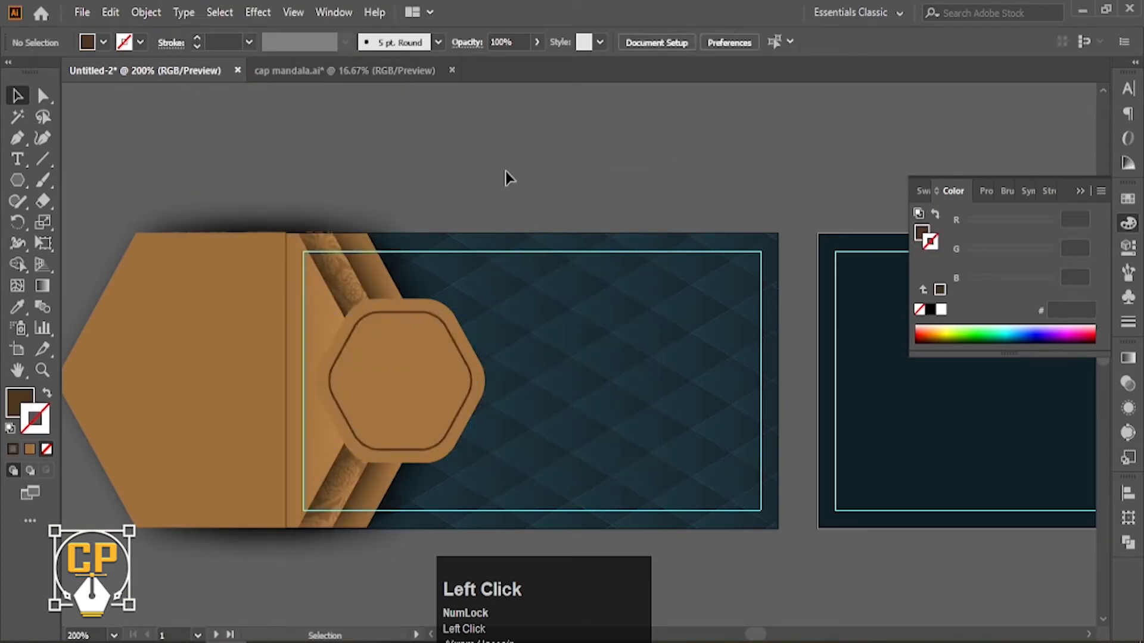
Open co logo.ai from the Logo folder.
{"action": "key", "text": "ctrl+o"}
{"action": "scroll", "coordinate": [97, 281], "scroll_direction": "down", "scroll_amount": 5}
{"action": "left_click", "coordinate": [230, 46]}
{"action": "double_click", "coordinate": [230, 161]}
{"action": "double_click", "coordinate": [230, 161]}
Bring the CP logo into the card, shrink it onto the badge and recolour it dark.
{"action": "left_click_drag", "start_coordinate": [439, 370], "coordinate": [400, 173]}
{"action": "left_click_drag", "start_coordinate": [381, 182], "coordinate": [425, 370]}
{"action": "left_click", "coordinate": [431, 324], "text": "ctrl"}
{"action": "left_click_drag", "start_coordinate": [431, 324], "coordinate": [467, 335]}
{"action": "left_click", "coordinate": [16, 307]}
{"action": "left_click", "coordinate": [80, 286]}
Adjust the logo's size and position so it sits higher inside the hexagon badge.
{"action": "left_click", "coordinate": [18, 96]}
{"action": "left_click", "coordinate": [182, 133]}
{"action": "scroll", "coordinate": [479, 290], "scroll_direction": "up", "scroll_amount": 1}
{"action": "left_click_drag", "start_coordinate": [478, 290], "coordinate": [422, 285]}
{"action": "left_click_drag", "start_coordinate": [483, 430], "coordinate": [495, 461]}
{"action": "left_click_drag", "start_coordinate": [497, 351], "coordinate": [498, 341]}
{"action": "left_click_drag", "start_coordinate": [504, 434], "coordinate": [491, 421]}
{"action": "left_click_drag", "start_coordinate": [486, 327], "coordinate": [497, 376]}
{"action": "left_click_drag", "start_coordinate": [491, 445], "coordinate": [492, 353]}
Type the word CO-PIXEL as a text line below the logo.
{"action": "left_click", "coordinate": [184, 177]}
{"action": "key", "text": "t"}
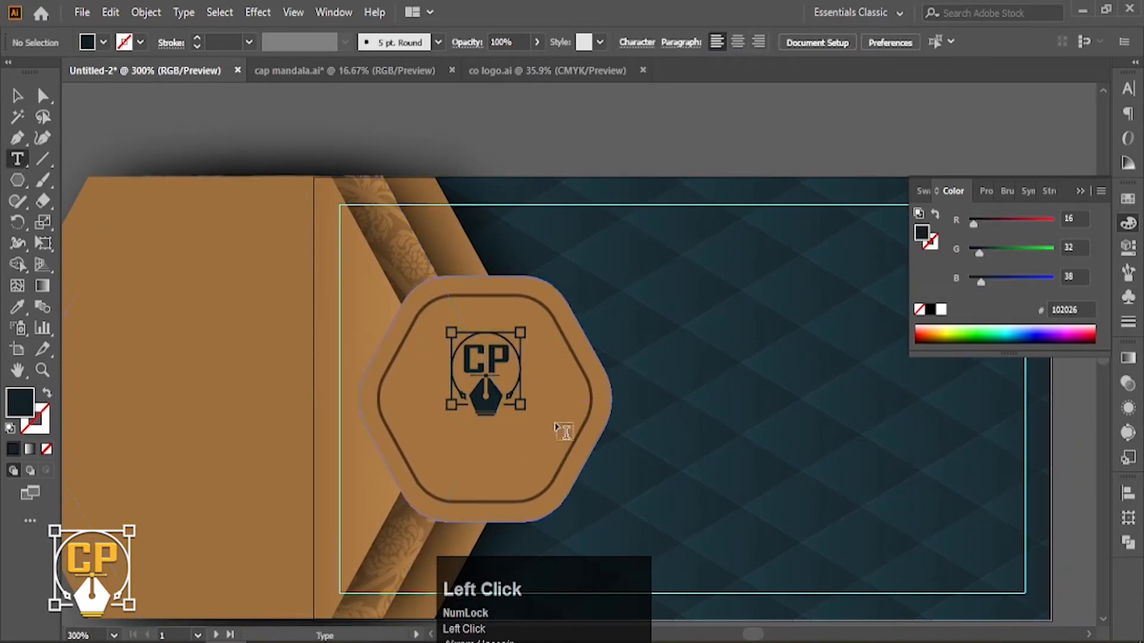
{"action": "left_click", "coordinate": [520, 456]}
{"action": "type", "text": "CO-"}
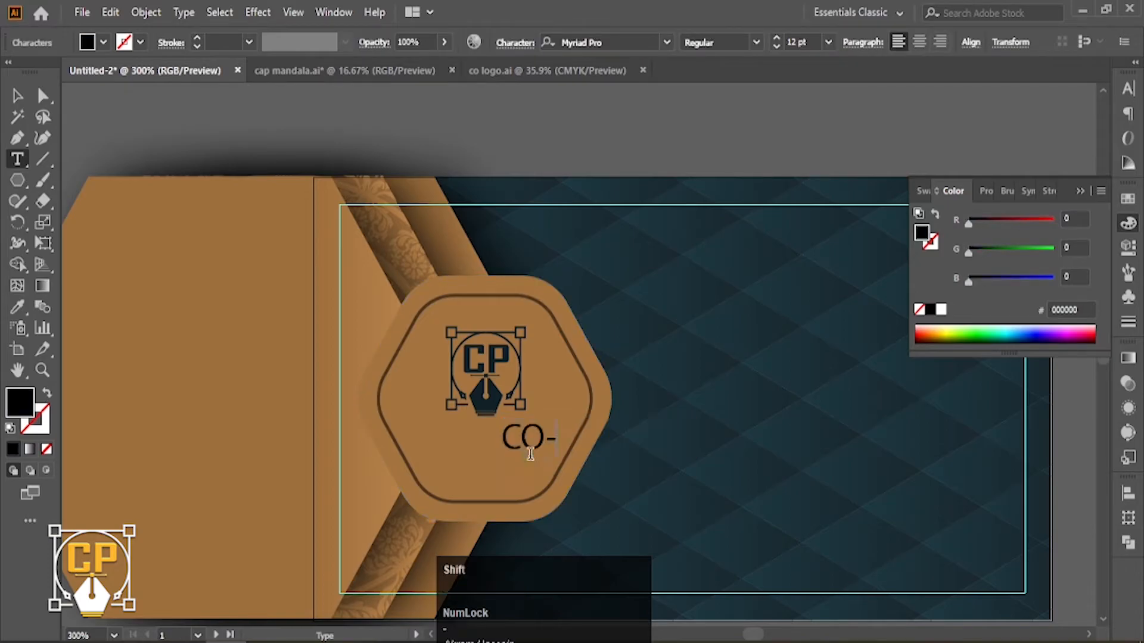
{"action": "left_click", "coordinate": [17, 95]}
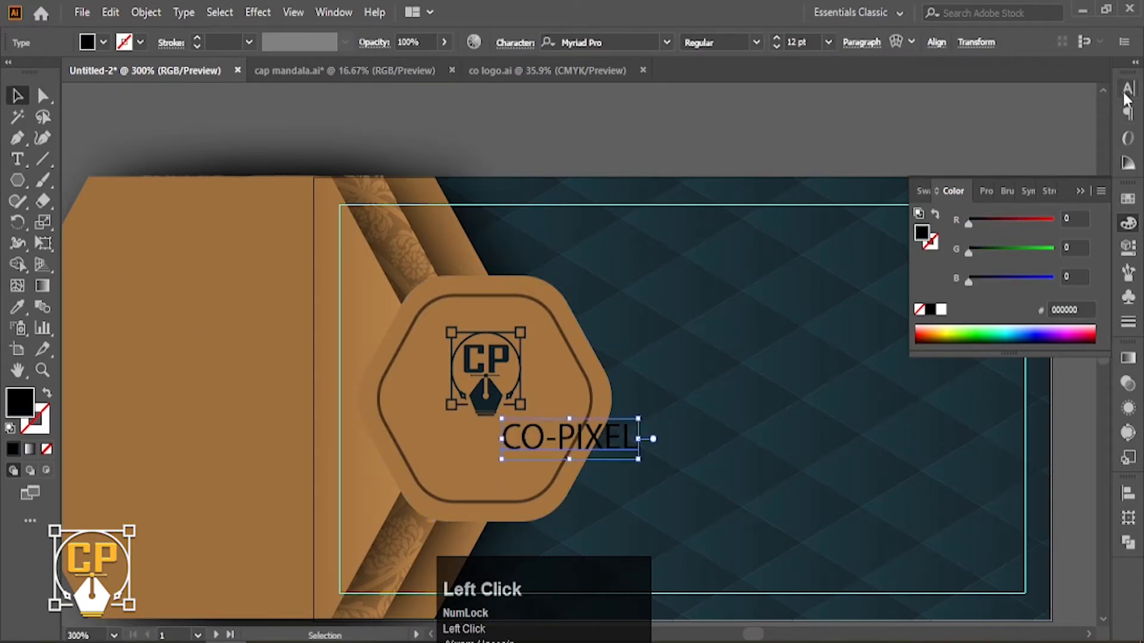
Set CO-PIXEL in Bahnschrift Bold, fit it under the logo and colour it dark teal.
{"action": "left_click", "coordinate": [1127, 89]}
{"action": "left_click", "coordinate": [974, 107]}
{"action": "type", "text": "baa"}
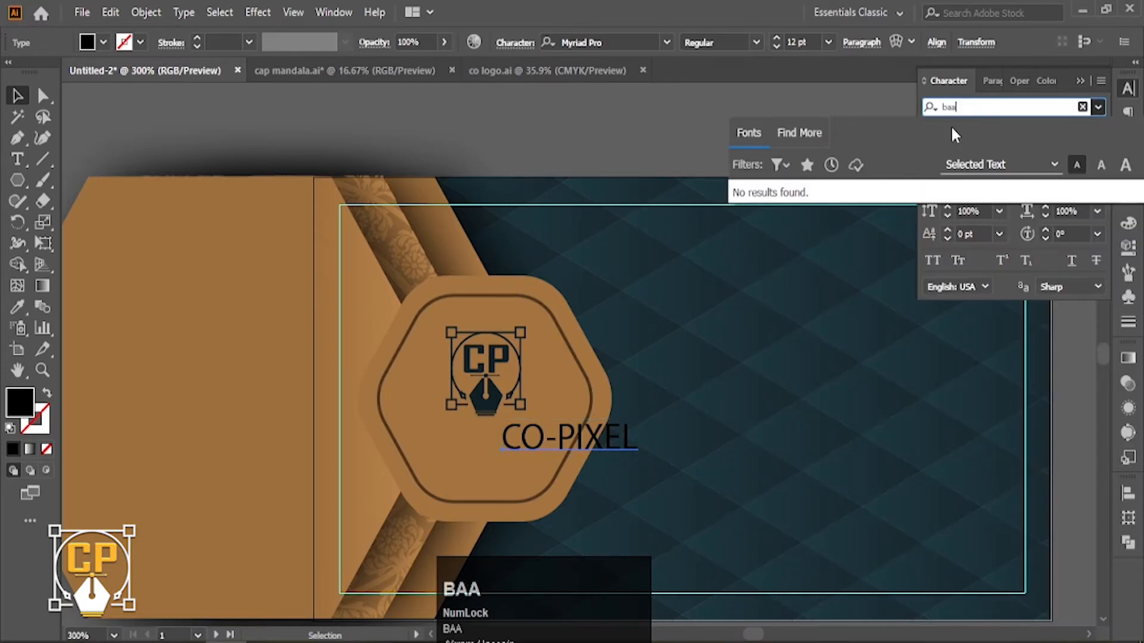
{"action": "key", "text": "BackSpace"}
{"action": "left_click", "coordinate": [858, 501]}
{"action": "left_click_drag", "start_coordinate": [564, 444], "coordinate": [474, 446]}
{"action": "mouse_move", "coordinate": [574, 455]}
{"action": "left_mouse_down"}
{"action": "mouse_move", "coordinate": [593, 453]}
{"action": "mouse_move", "coordinate": [569, 452]}
{"action": "left_mouse_up"}
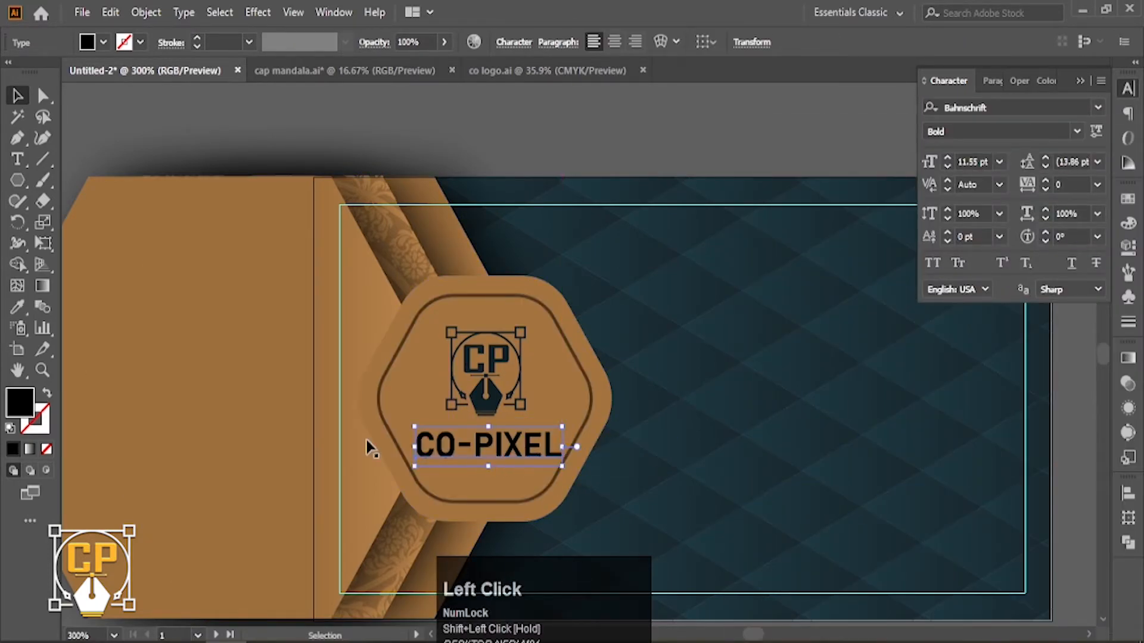
{"action": "left_click", "coordinate": [492, 389]}
{"action": "left_click", "coordinate": [17, 96]}
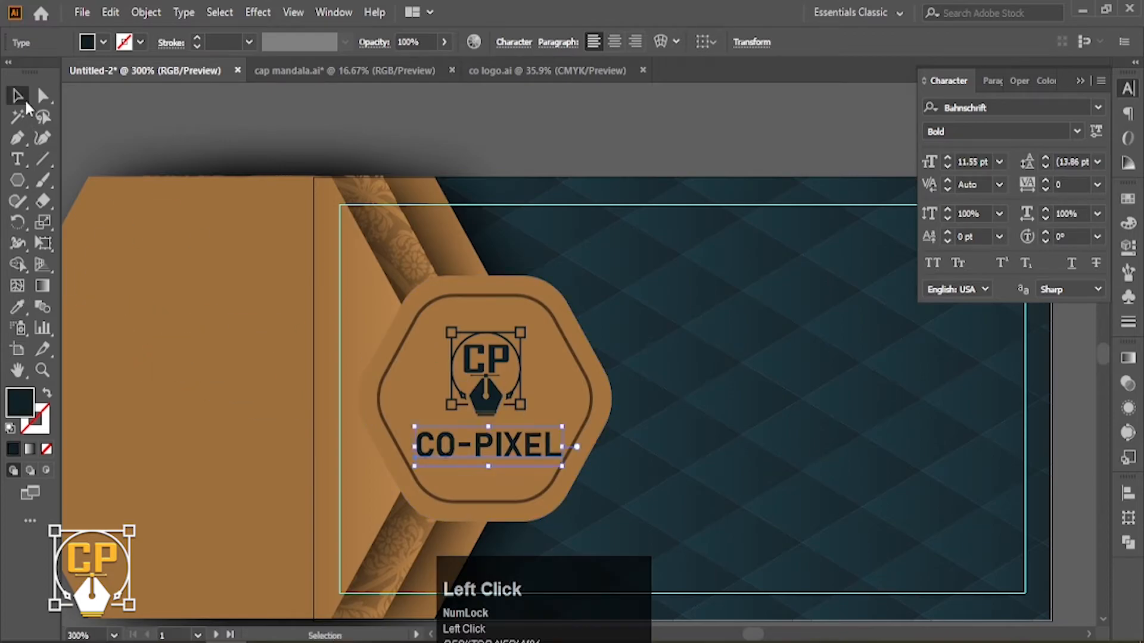
Convert CO-PIXEL to outlines and centre it horizontally under the CP icon.
{"action": "key", "text": "ctrl+shift+o"}
{"action": "left_click", "coordinate": [492, 402], "text": "shift"}
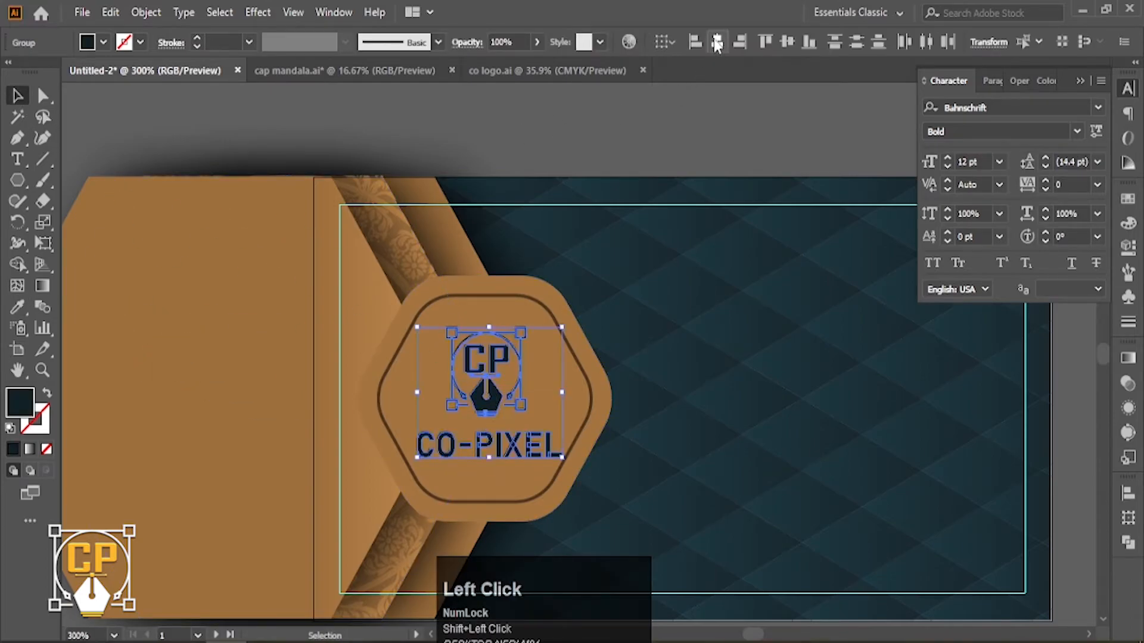
{"action": "left_click", "coordinate": [716, 42]}
{"action": "left_click", "coordinate": [584, 186]}
{"action": "left_click", "coordinate": [492, 387]}
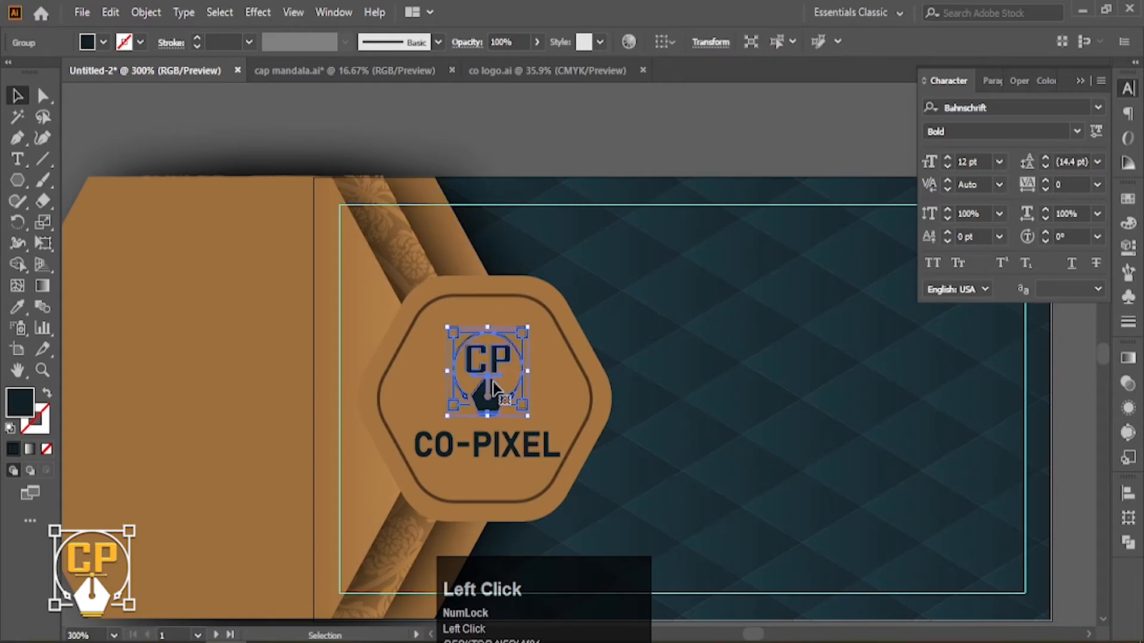
{"action": "key", "text": "Down"}
{"action": "key", "text": "Down"}
{"action": "key", "text": "Up"}
{"action": "left_click", "coordinate": [532, 423], "text": "shift"}
{"action": "left_click", "coordinate": [546, 185]}
{"action": "left_click", "coordinate": [493, 447]}
{"action": "left_click", "coordinate": [488, 405], "text": "shift"}
Group the CP icon with CO-PIXEL and centre the logo horizontally on the hexagon badge.
{"action": "key", "text": "ctrl+g"}
{"action": "left_click", "coordinate": [581, 384], "text": "shift"}
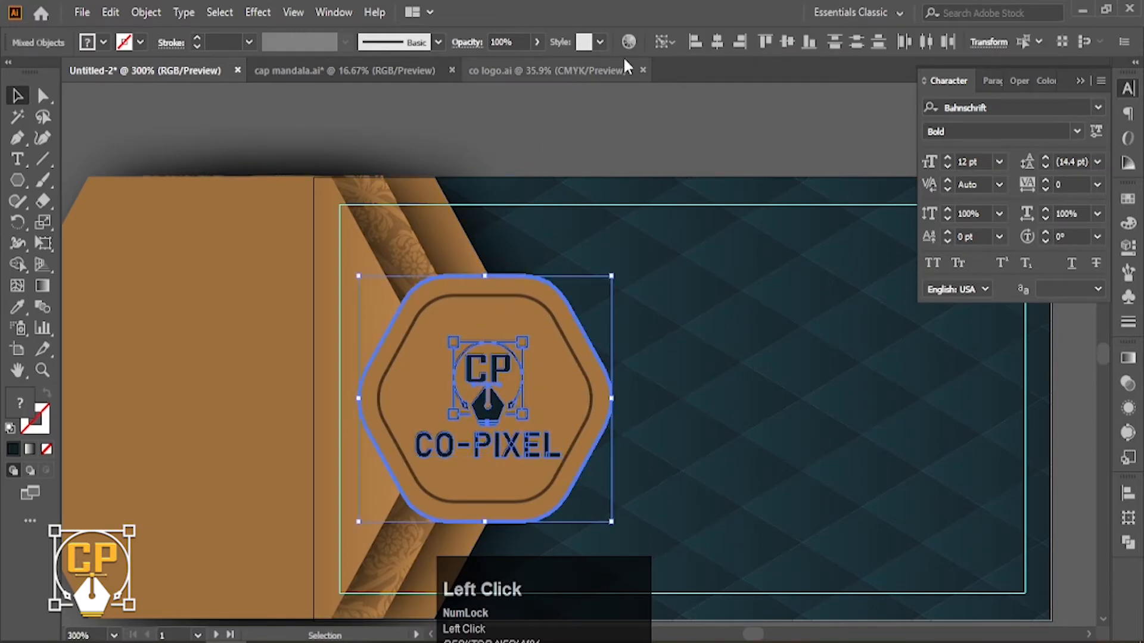
{"action": "left_click", "coordinate": [717, 41]}
{"action": "left_click", "coordinate": [664, 116]}
Draw a horizontal line from the badge's right point across the card front.
{"action": "left_click", "coordinate": [559, 333], "text": "ctrl+alt"}
{"action": "left_click", "coordinate": [560, 334], "text": "ctrl+alt"}
{"action": "left_click", "coordinate": [559, 335], "text": "ctrl+alt"}
{"action": "left_click_drag", "start_coordinate": [633, 368], "coordinate": [401, 333]}
{"action": "left_click", "coordinate": [432, 361], "text": "ctrl"}
{"action": "left_click", "coordinate": [474, 361], "text": "ctrl"}
{"action": "left_click_drag", "start_coordinate": [558, 383], "coordinate": [265, 412]}
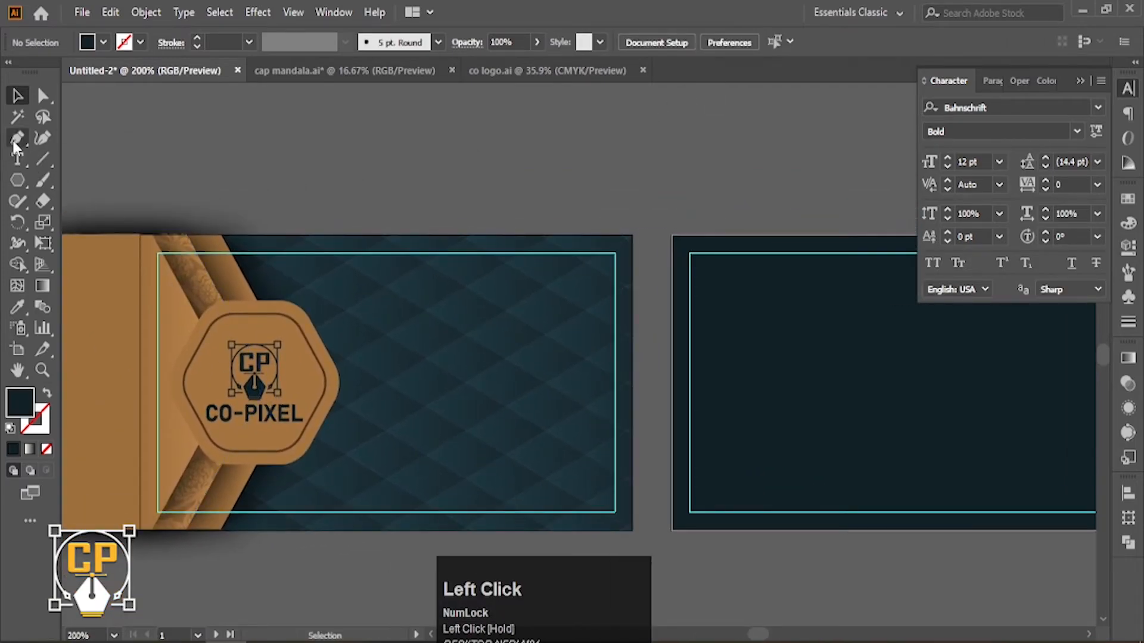
{"action": "left_click", "coordinate": [334, 364]}
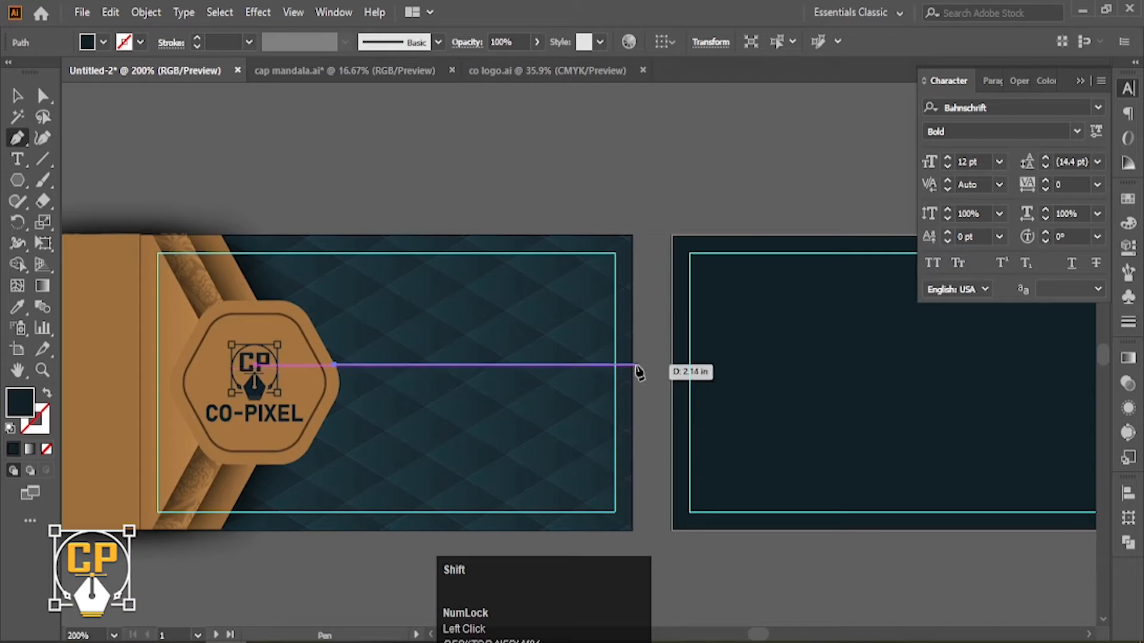
{"action": "left_click", "coordinate": [592, 364], "text": "shift"}
Make the line a stroke and eyedrop the badge's gold-brown colour onto it.
{"action": "left_click", "coordinate": [47, 393]}
{"action": "left_click", "coordinate": [46, 414]}
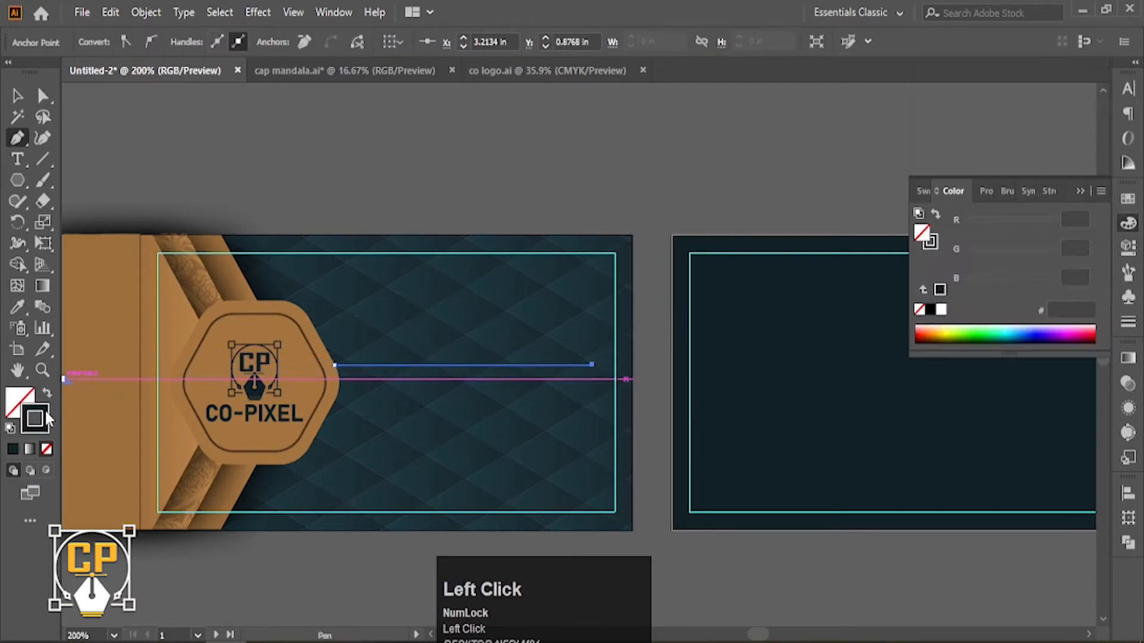
{"action": "double_click", "coordinate": [47, 419]}
{"action": "left_click", "coordinate": [1099, 301]}
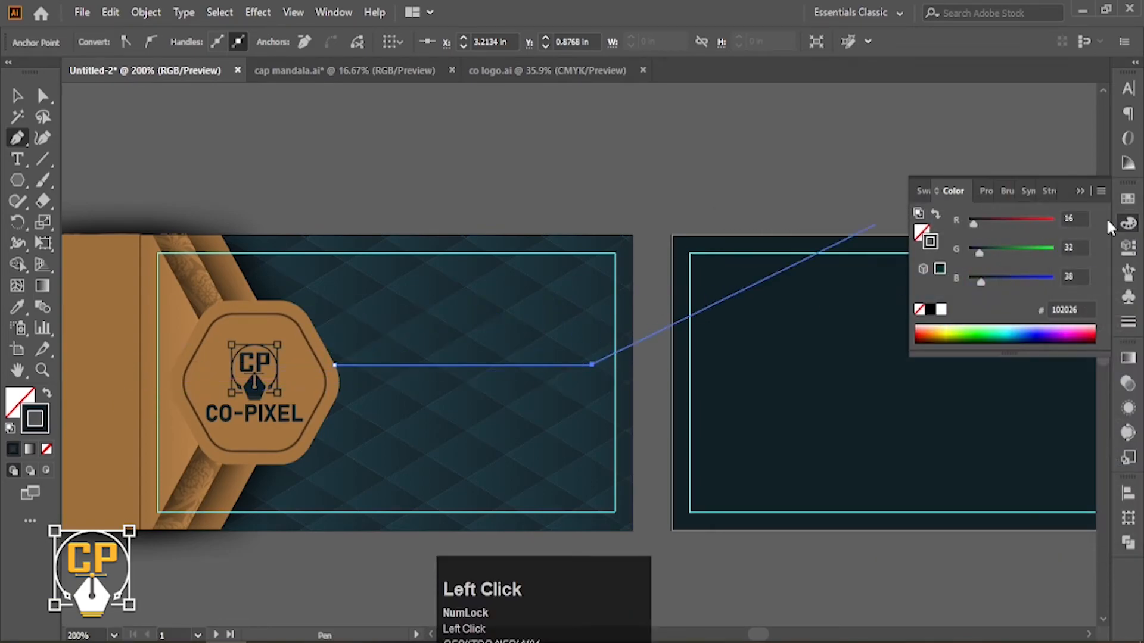
{"action": "left_click", "coordinate": [1127, 321]}
{"action": "key", "text": "v"}
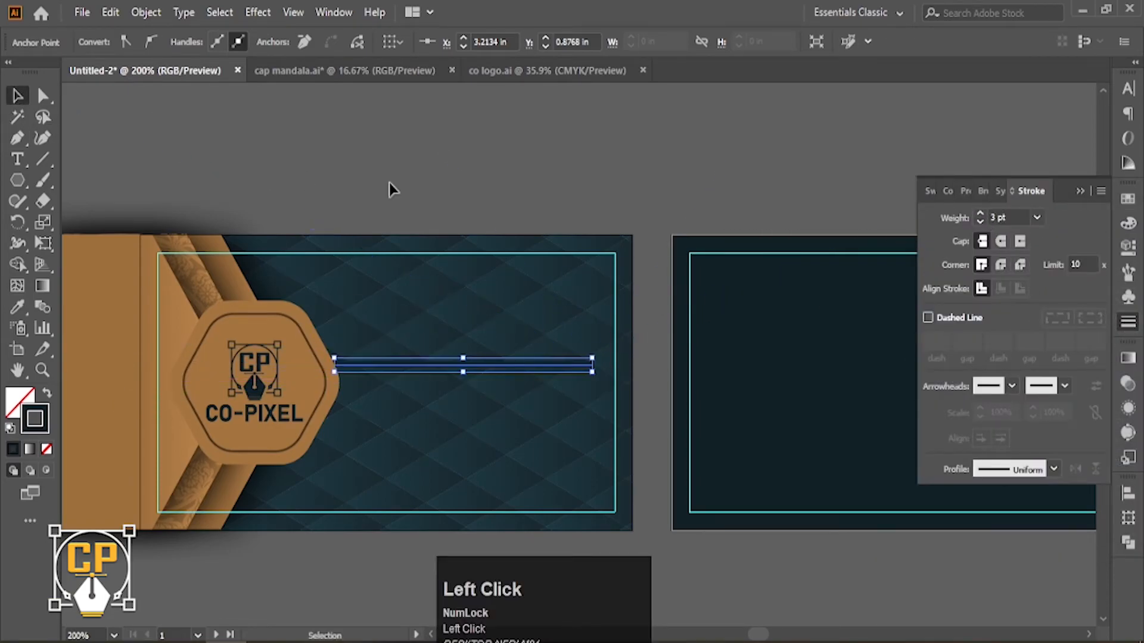
{"action": "left_click", "coordinate": [1128, 224]}
{"action": "left_click", "coordinate": [25, 307]}
{"action": "left_click", "coordinate": [293, 344], "text": "shift"}
{"action": "left_click", "coordinate": [17, 96]}
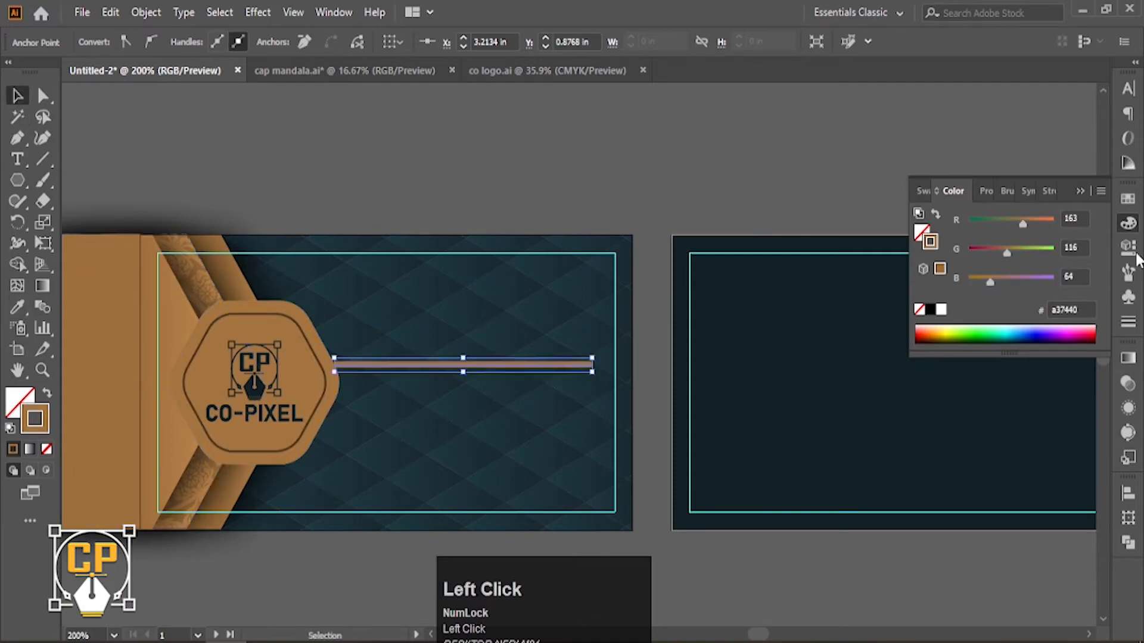
Extend the line's left end into the badge and expand it via Object > Expand.
{"action": "left_click_drag", "start_coordinate": [333, 369], "coordinate": [326, 368]}
{"action": "left_click", "coordinate": [1128, 322]}
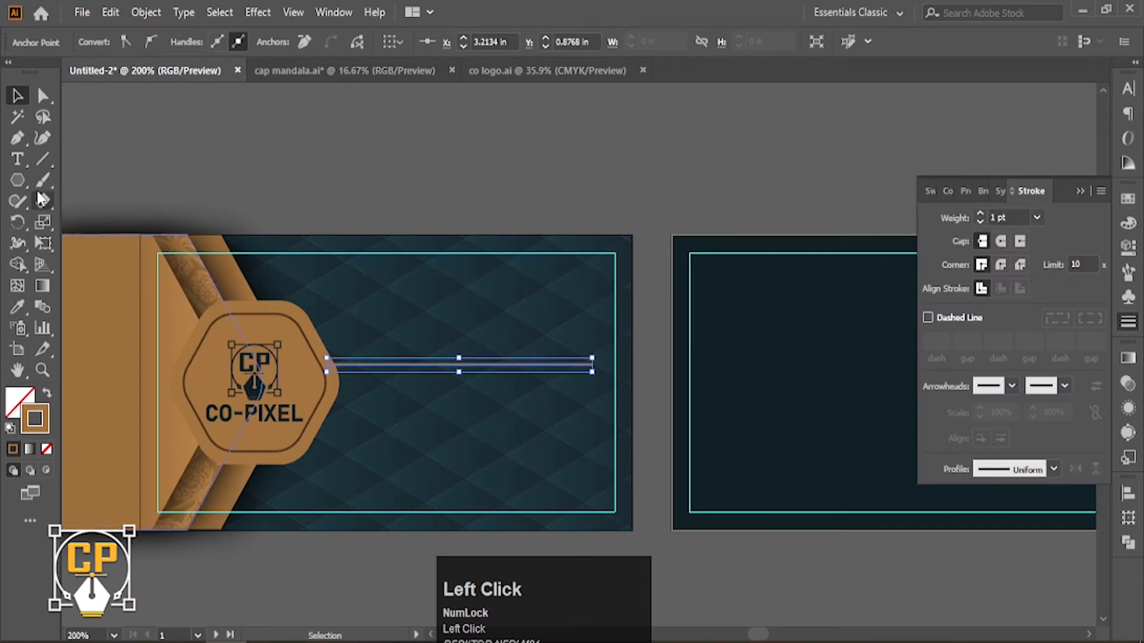
{"action": "left_click", "coordinate": [147, 16]}
{"action": "left_click", "coordinate": [312, 216]}
{"action": "key", "text": "Return"}
{"action": "left_click", "coordinate": [502, 188]}
{"action": "scroll", "coordinate": [479, 304], "scroll_direction": "down", "scroll_amount": 1}
{"action": "left_click_drag", "start_coordinate": [501, 400], "coordinate": [569, 451]}
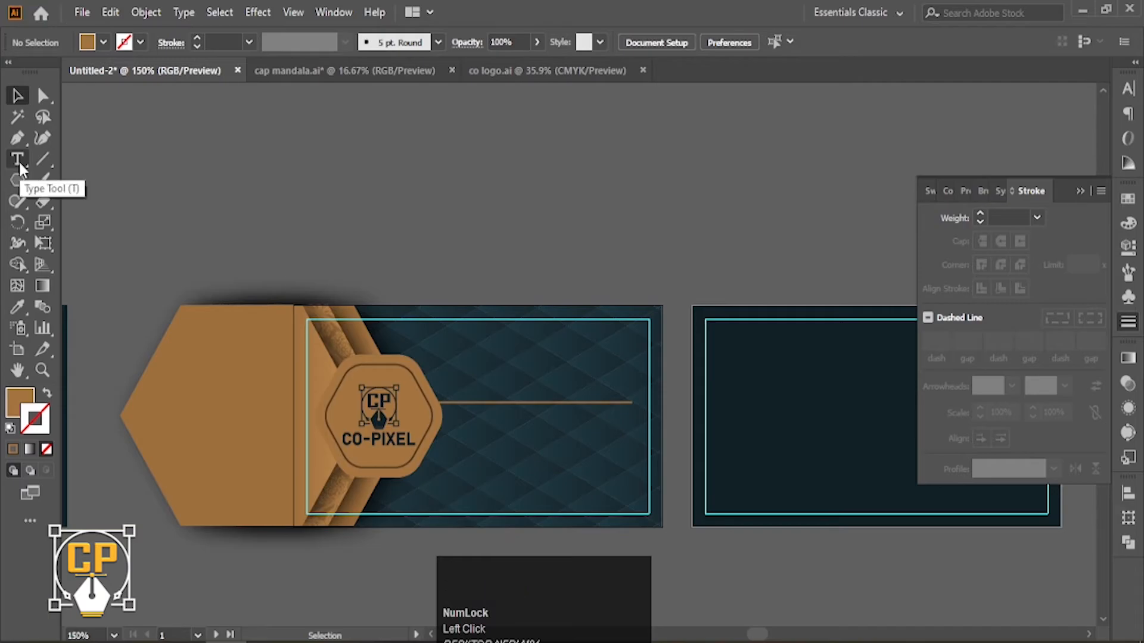
Type 'Your Name' above the gold line and position it.
{"action": "left_click", "coordinate": [514, 405], "text": "ctrl"}
{"action": "left_click_drag", "start_coordinate": [517, 403], "coordinate": [358, 387]}
{"action": "left_click", "coordinate": [495, 368], "text": "ctrl"}
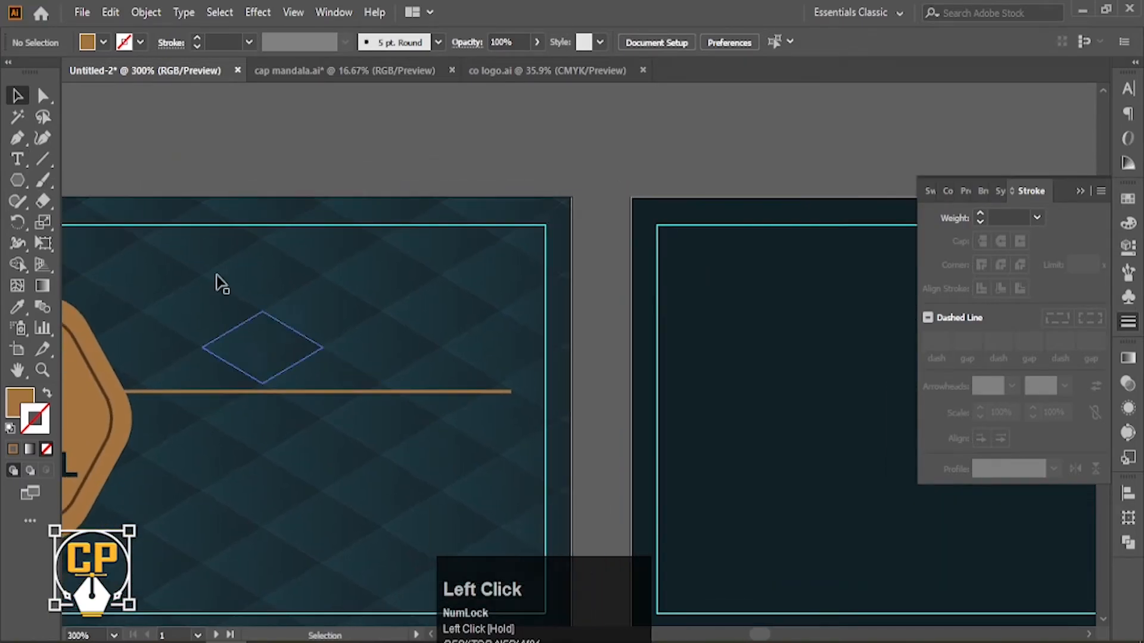
{"action": "key", "text": "t"}
{"action": "left_click", "coordinate": [279, 284]}
{"action": "type", "text": "Your Name"}
{"action": "left_click", "coordinate": [18, 95]}
{"action": "left_click_drag", "start_coordinate": [399, 266], "coordinate": [425, 306]}
Set 'Your Name' in Minion Variable Concept, enlarge it, and eyedrop the line's gold.
{"action": "left_click", "coordinate": [1128, 89]}
{"action": "left_click", "coordinate": [1097, 107]}
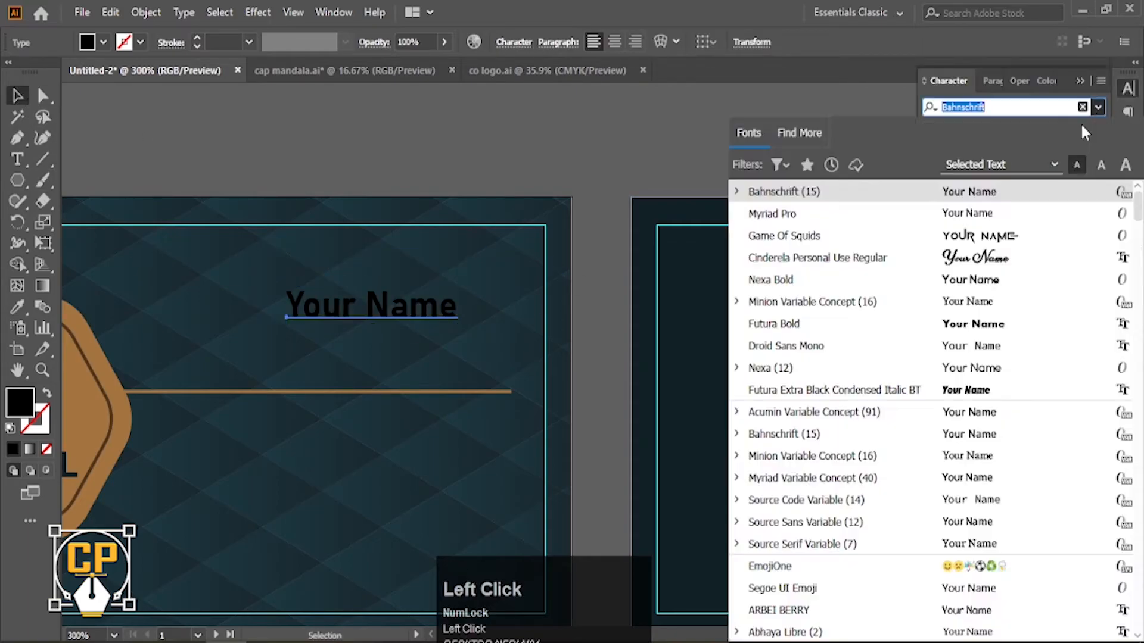
{"action": "scroll", "coordinate": [964, 192], "scroll_direction": "up", "scroll_amount": 2}
{"action": "left_click", "coordinate": [973, 305]}
{"action": "left_click_drag", "start_coordinate": [453, 309], "coordinate": [503, 311]}
{"action": "left_click_drag", "start_coordinate": [468, 319], "coordinate": [481, 322]}
{"action": "left_click_drag", "start_coordinate": [613, 373], "coordinate": [698, 348]}
{"action": "key", "text": "i"}
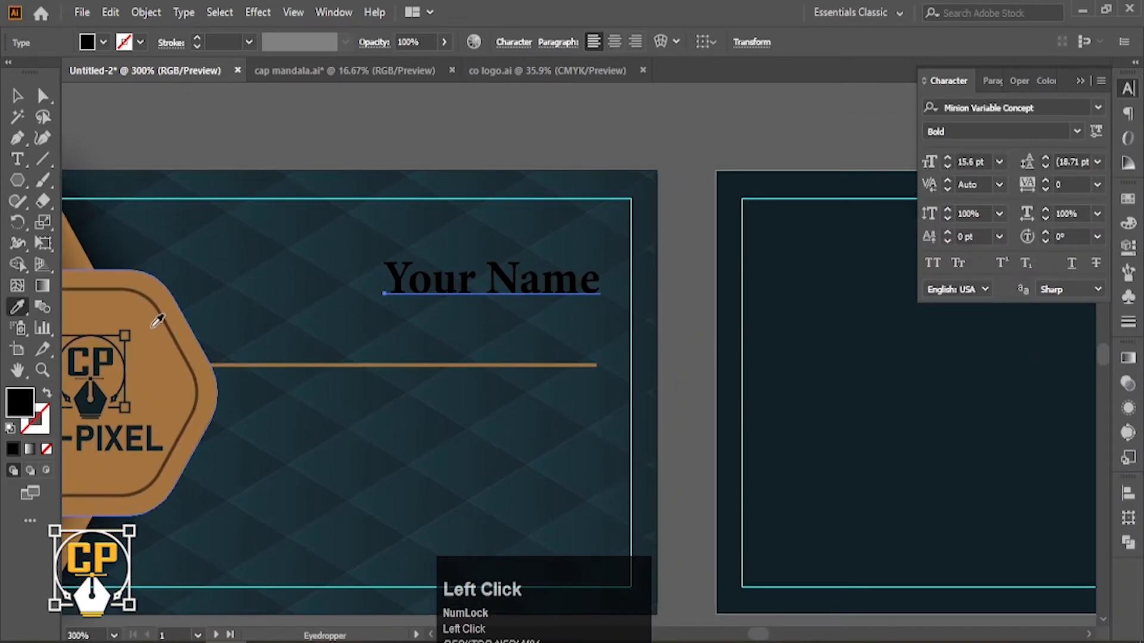
{"action": "left_click", "coordinate": [584, 148]}
Duplicate the name and retype the copy as 'graphice designer' in Arial Regular.
{"action": "left_click_drag", "start_coordinate": [554, 287], "coordinate": [570, 315]}
{"action": "triple_click", "coordinate": [568, 314]}
{"action": "type", "text": "graphice"}
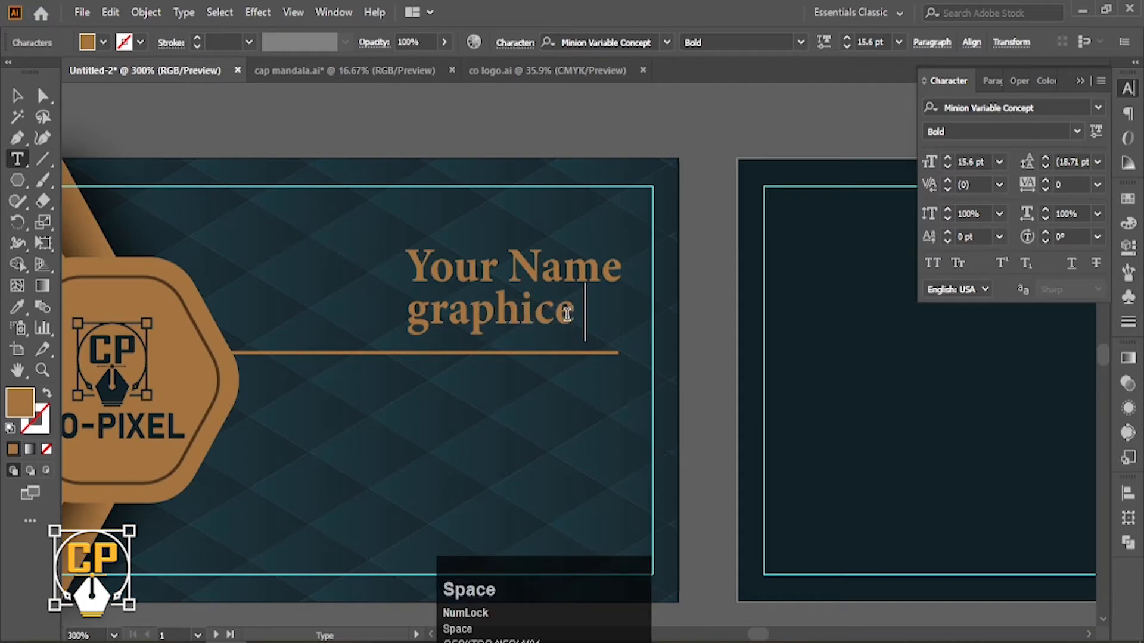
{"action": "type", "text": " designer"}
{"action": "left_click", "coordinate": [17, 95]}
{"action": "left_click", "coordinate": [959, 108]}
{"action": "type", "text": "ar"}
{"action": "left_click", "coordinate": [957, 234]}
{"action": "left_click", "coordinate": [1098, 131]}
{"action": "left_click", "coordinate": [957, 148]}
Shrink the tagline, place it under 'Your Name', and group the two with Ctrl+G.
{"action": "left_click_drag", "start_coordinate": [774, 310], "coordinate": [620, 311]}
{"action": "left_click_drag", "start_coordinate": [406, 311], "coordinate": [467, 310]}
{"action": "left_click_drag", "start_coordinate": [561, 306], "coordinate": [621, 315]}
{"action": "left_click", "coordinate": [536, 266], "text": "shift"}
{"action": "key", "text": "ctrl+g"}
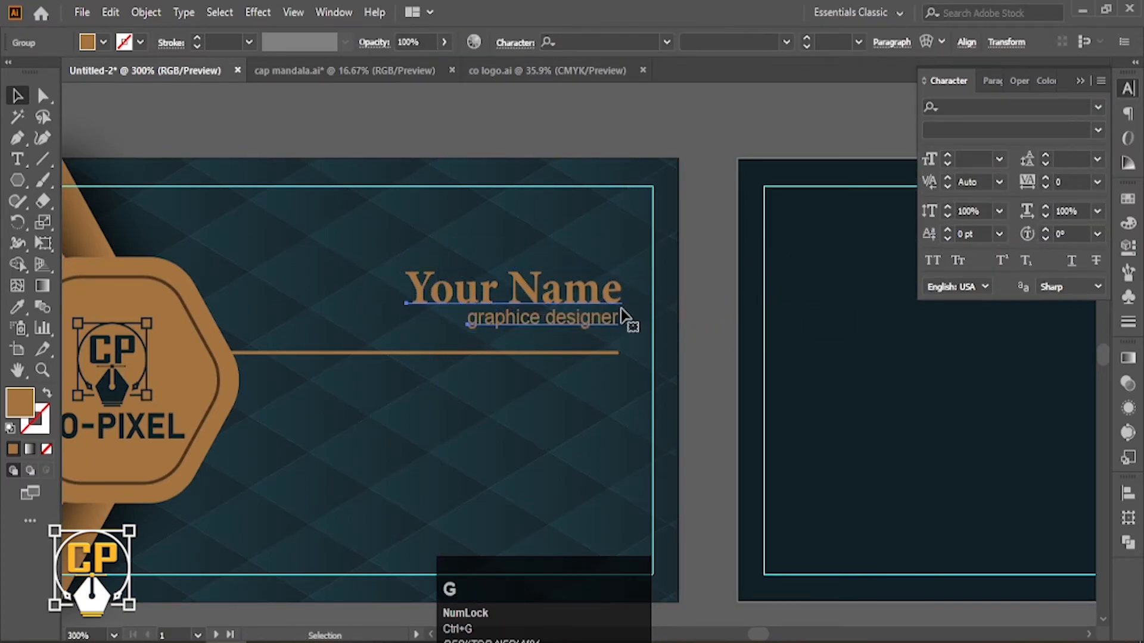
{"action": "key", "text": "Down"}
{"action": "key", "text": "Left"}
{"action": "key", "text": "Right"}
{"action": "left_click", "coordinate": [667, 345]}
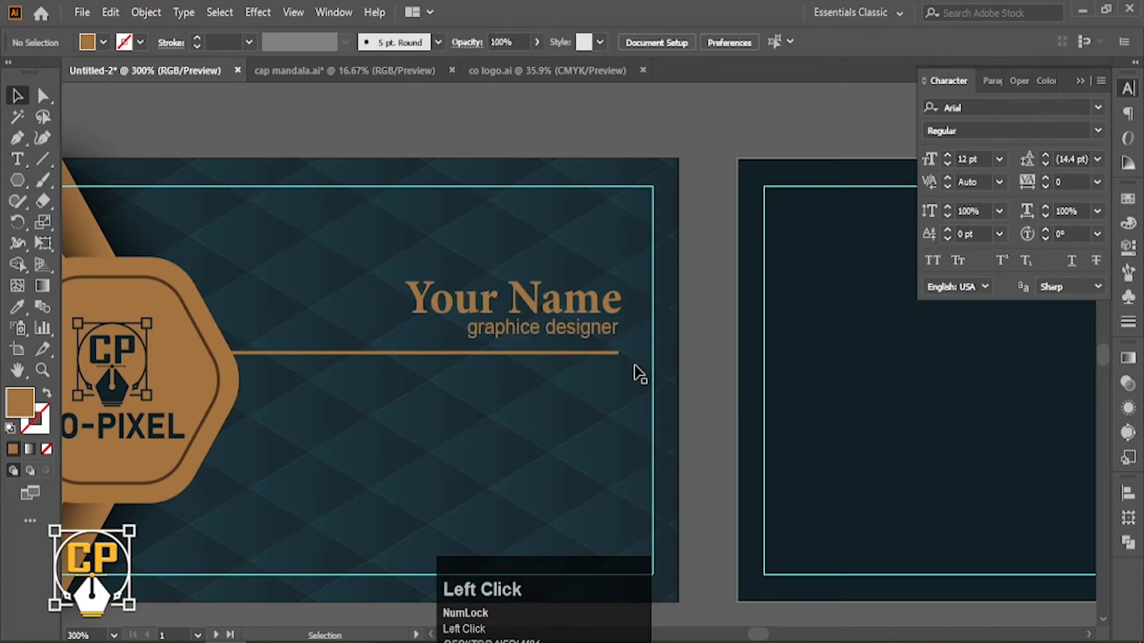
Review both card sides, then start opening another file with Ctrl+O.
{"action": "left_click", "coordinate": [479, 372], "text": "ctrl+alt"}
{"action": "left_click_drag", "start_coordinate": [480, 370], "coordinate": [492, 406]}
{"action": "left_click", "coordinate": [616, 402], "text": "ctrl"}
{"action": "left_click_drag", "start_coordinate": [622, 400], "coordinate": [588, 419]}
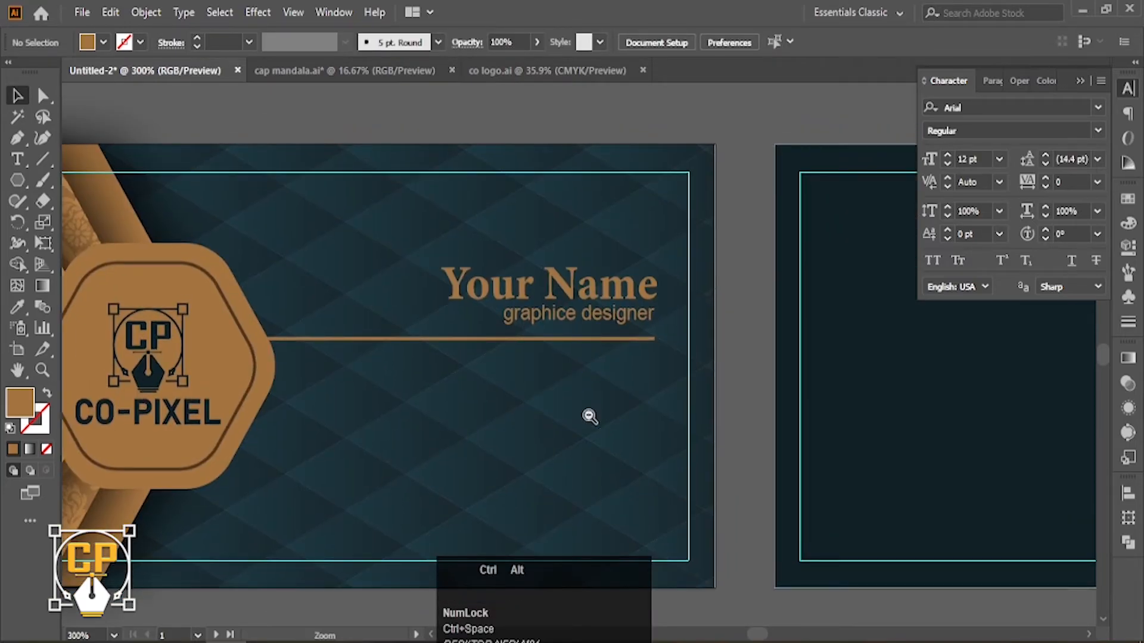
{"action": "left_click", "coordinate": [590, 417], "text": "ctrl+alt"}
{"action": "left_click", "coordinate": [477, 309], "text": "shift"}
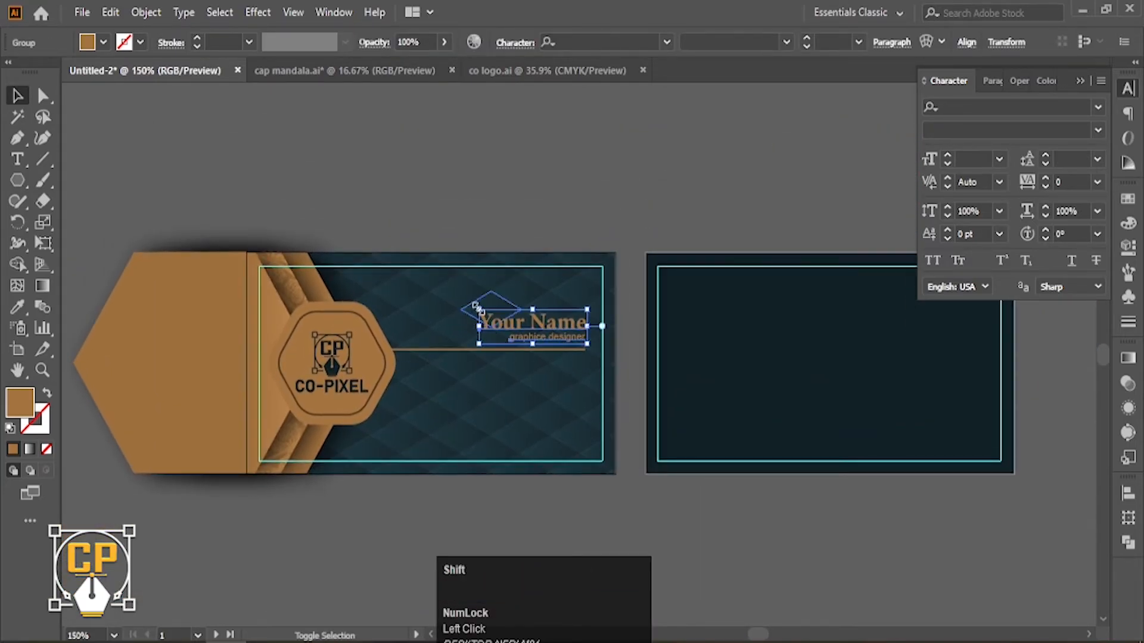
{"action": "left_click", "coordinate": [626, 192]}
{"action": "key", "text": "space"}
{"action": "left_click_drag", "start_coordinate": [631, 287], "coordinate": [664, 283]}
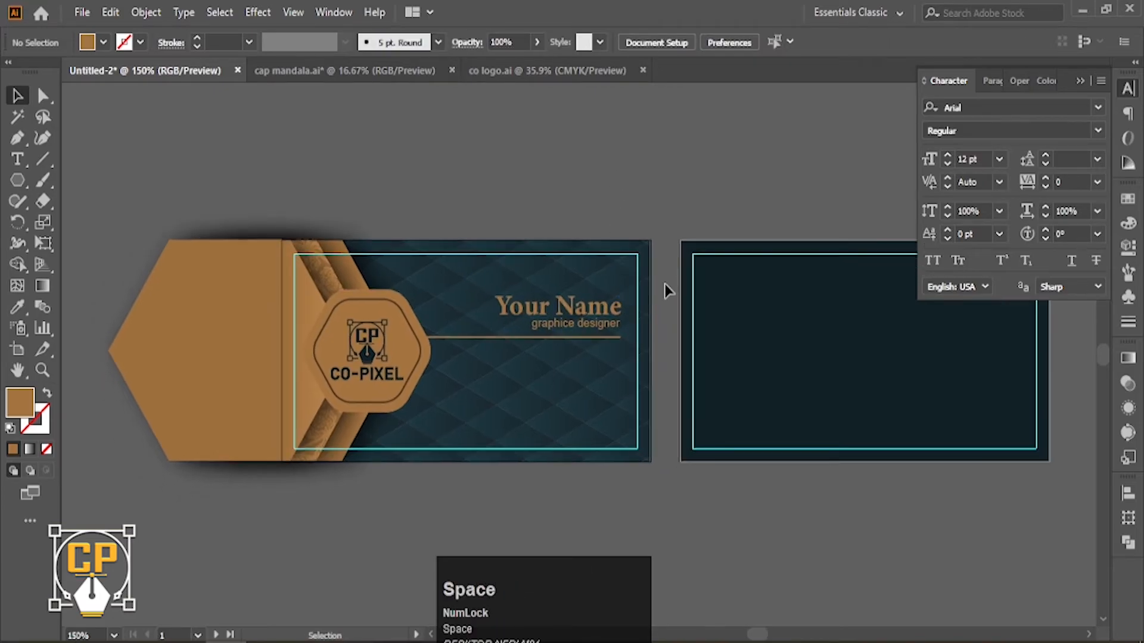
{"action": "key", "text": "ctrl+o"}
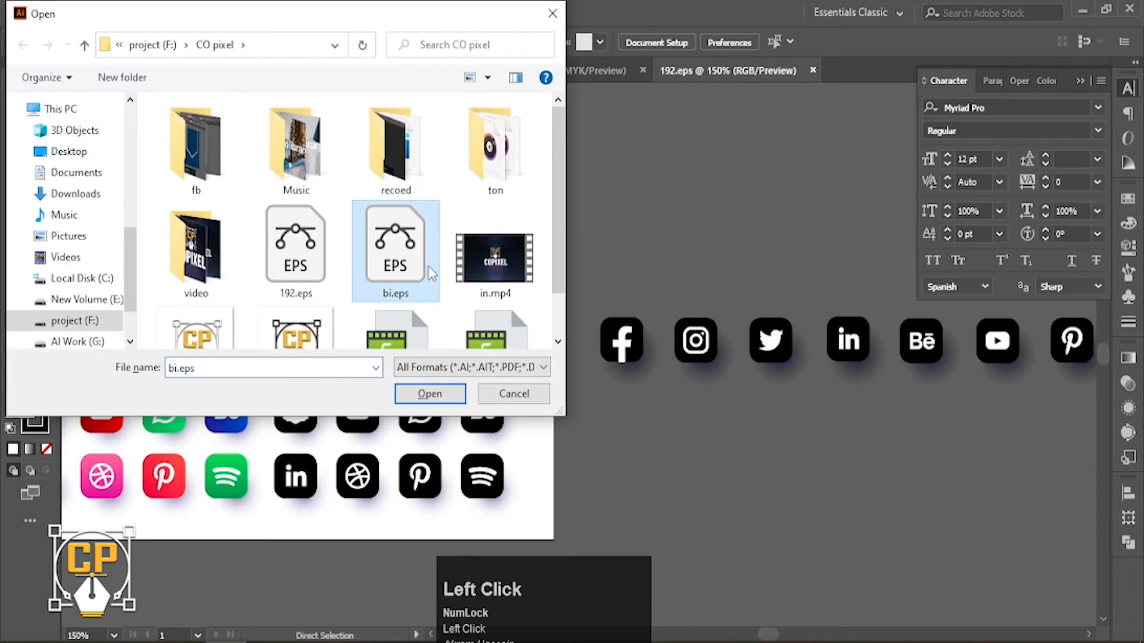
Open bi.eps, ungroup the icon sheet, and select the middle column of icons.
{"action": "left_click", "coordinate": [429, 391]}
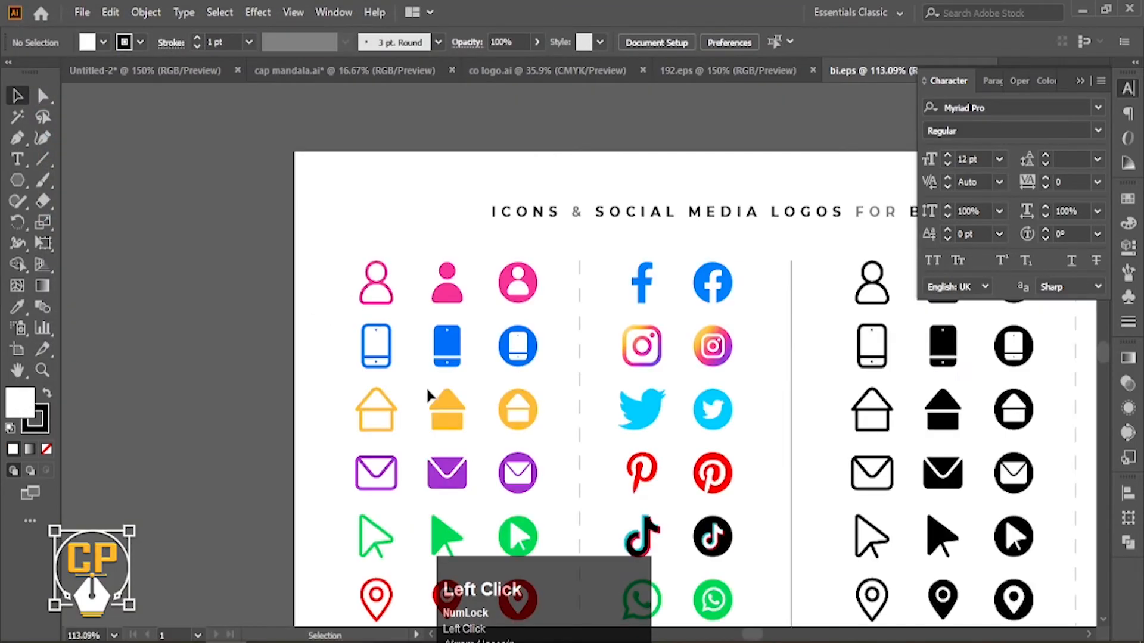
{"action": "left_click", "coordinate": [630, 250]}
{"action": "right_click", "coordinate": [624, 245]}
{"action": "left_click", "coordinate": [661, 381]}
{"action": "left_click", "coordinate": [783, 187]}
{"action": "left_click_drag", "start_coordinate": [631, 246], "coordinate": [353, 154]}
Bring the icon column into the card document and scale it down.
{"action": "left_click_drag", "start_coordinate": [380, 388], "coordinate": [349, 389]}
{"action": "left_click_drag", "start_coordinate": [345, 383], "coordinate": [671, 351]}
{"action": "right_click", "coordinate": [666, 266]}
{"action": "left_click", "coordinate": [702, 402]}
{"action": "left_click", "coordinate": [666, 307]}
{"action": "scroll", "coordinate": [658, 274], "scroll_direction": "up", "scroll_amount": 2}
{"action": "key", "text": "space"}
Place the person icon beside 'Your Name' and colour it the name's brown.
{"action": "left_click_drag", "start_coordinate": [656, 272], "coordinate": [754, 238]}
{"action": "left_click_drag", "start_coordinate": [774, 232], "coordinate": [414, 305]}
{"action": "left_click", "coordinate": [17, 307]}
{"action": "left_click", "coordinate": [95, 343]}
{"action": "left_click", "coordinate": [17, 96]}
{"action": "left_click", "coordinate": [437, 456]}
Copy the phone, envelope, globe and location pin icons onto the card front.
{"action": "key", "text": "space"}
{"action": "left_click_drag", "start_coordinate": [638, 339], "coordinate": [622, 240]}
{"action": "left_click_drag", "start_coordinate": [767, 204], "coordinate": [663, 323]}
{"action": "left_click_drag", "start_coordinate": [760, 313], "coordinate": [678, 374]}
{"action": "left_click_drag", "start_coordinate": [764, 496], "coordinate": [671, 415]}
{"action": "left_click_drag", "start_coordinate": [759, 446], "coordinate": [661, 442]}
Right-align the four contact icons and lower the pin icon slightly.
{"action": "left_click", "coordinate": [676, 420], "text": "shift"}
{"action": "left_click", "coordinate": [666, 381], "text": "shift"}
{"action": "left_click", "coordinate": [663, 324], "text": "shift"}
{"action": "left_click", "coordinate": [740, 41]}
{"action": "left_click", "coordinate": [779, 556]}
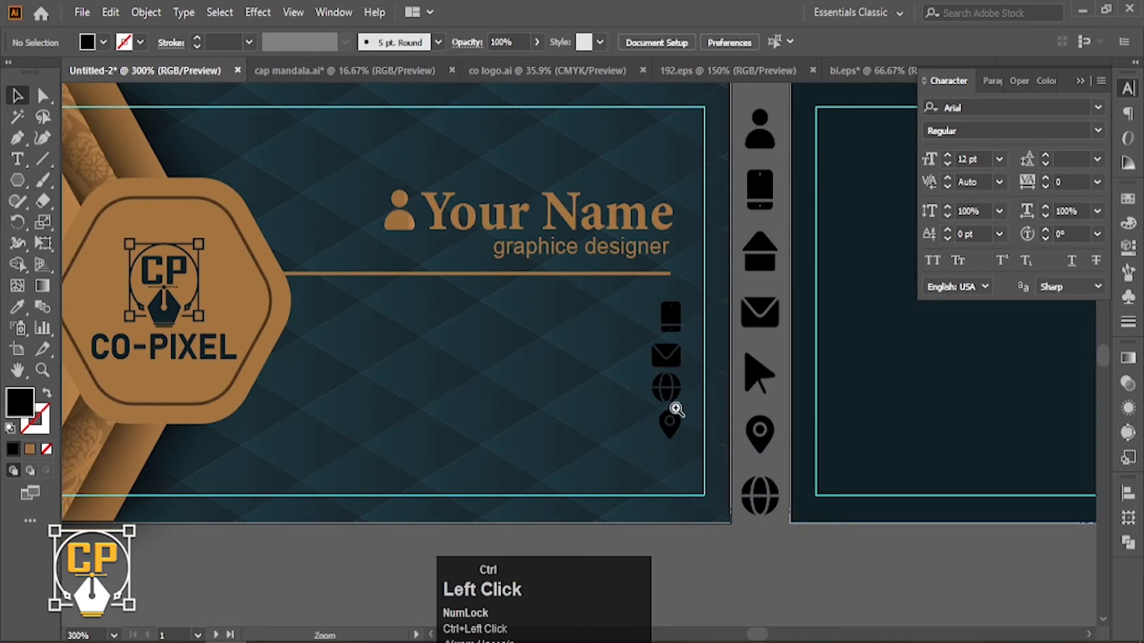
{"action": "left_click", "coordinate": [676, 410], "text": "ctrl"}
{"action": "left_click_drag", "start_coordinate": [706, 397], "coordinate": [706, 413]}
Distribute the four icons evenly top to bottom, then select them for recolouring.
{"action": "left_click", "coordinate": [713, 352], "text": "shift"}
{"action": "left_click", "coordinate": [711, 308], "text": "shift"}
{"action": "left_click", "coordinate": [713, 250], "text": "shift"}
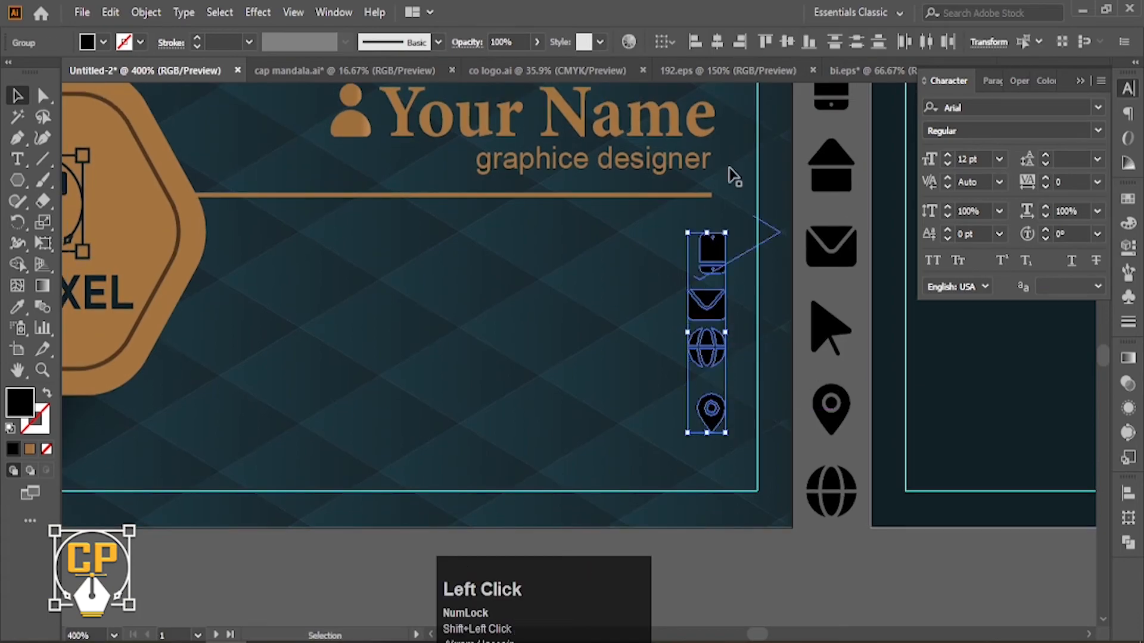
{"action": "left_click", "coordinate": [875, 50]}
{"action": "left_click", "coordinate": [807, 284]}
{"action": "key", "text": "ctrl+minus"}
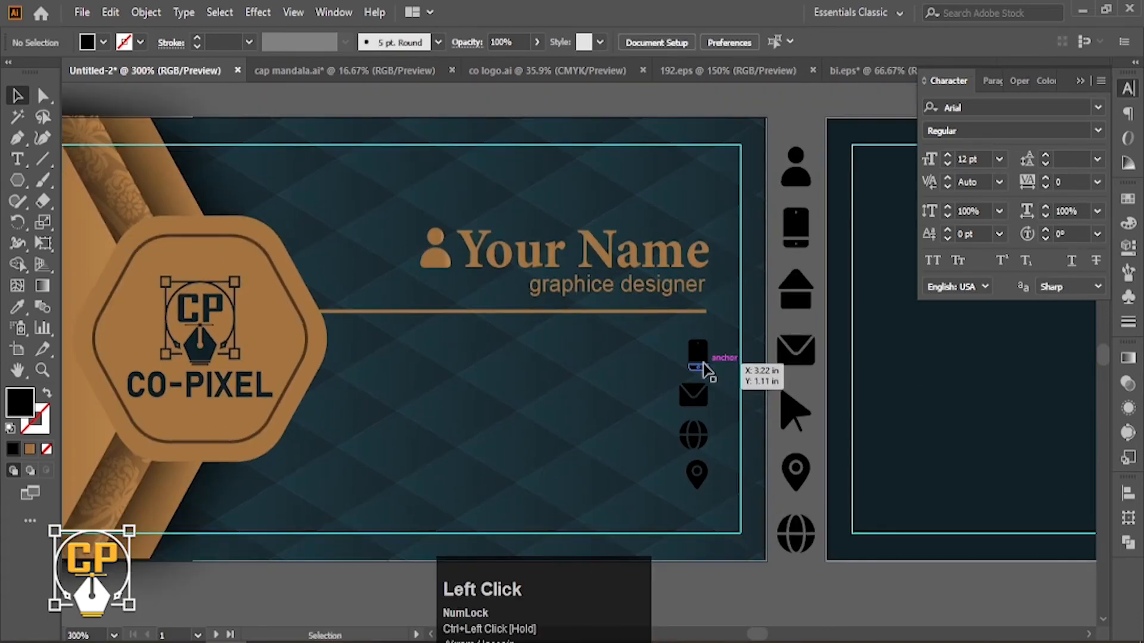
{"action": "left_click_drag", "start_coordinate": [707, 370], "coordinate": [702, 473]}
{"action": "left_click", "coordinate": [17, 307]}
Give the contact icons the brown of the name text.
{"action": "left_click", "coordinate": [17, 99]}
{"action": "left_click", "coordinate": [638, 401]}
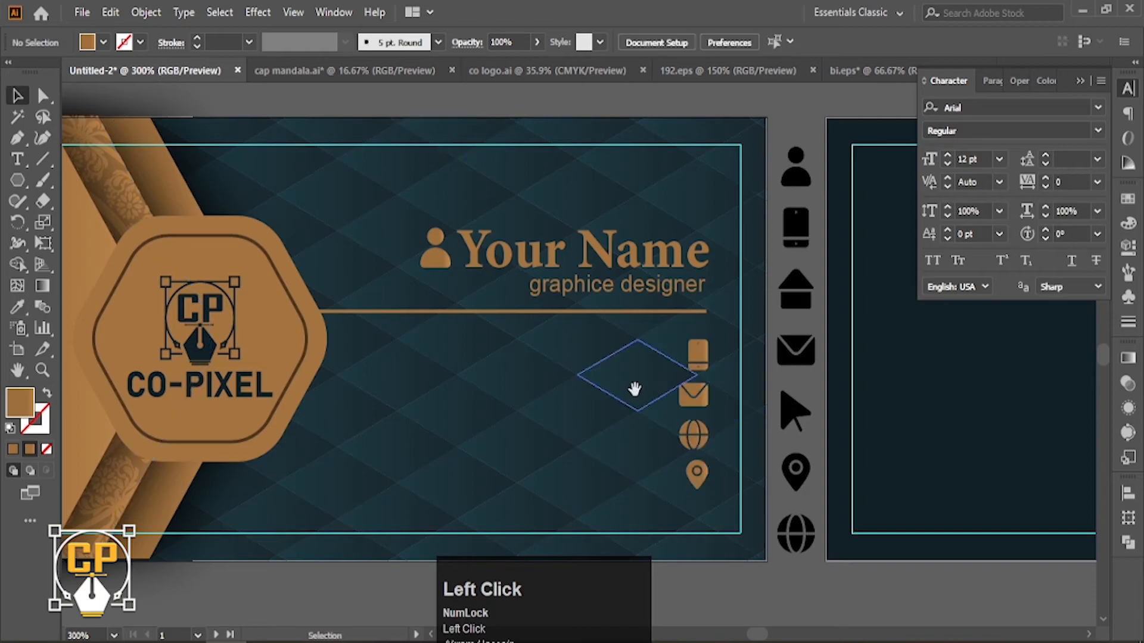
{"action": "scroll", "coordinate": [685, 420], "scroll_direction": "up", "scroll_amount": 2}
{"action": "left_click_drag", "start_coordinate": [717, 388], "coordinate": [771, 398]}
Add the phone number line in the brown 7.55 pt style beside the phone icon.
{"action": "left_click", "coordinate": [16, 159]}
{"action": "left_click", "coordinate": [494, 271]}
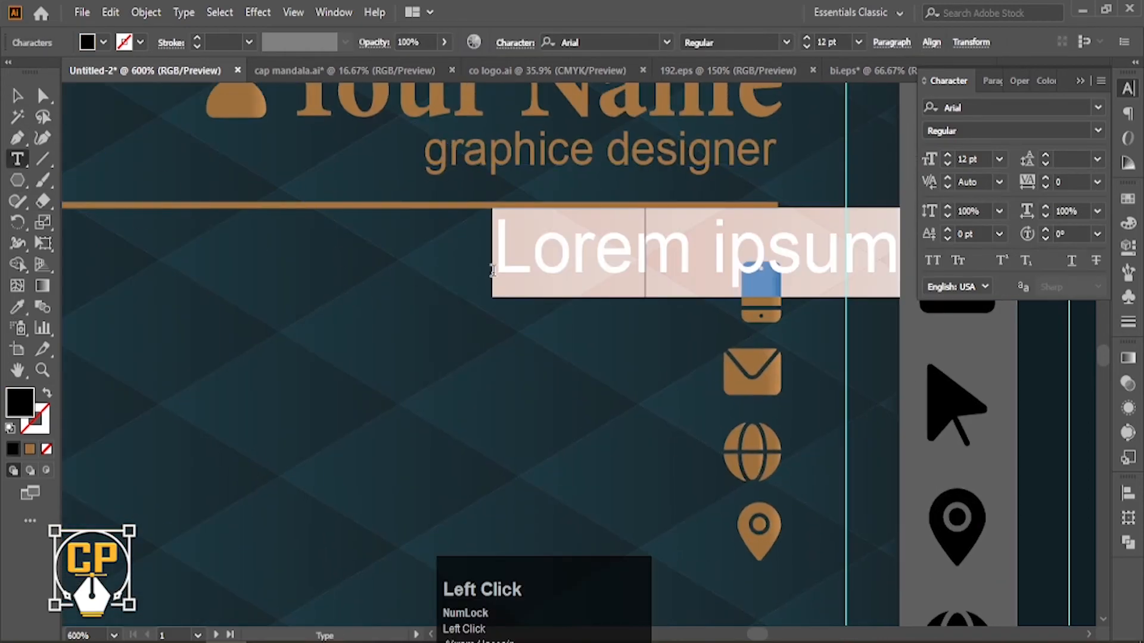
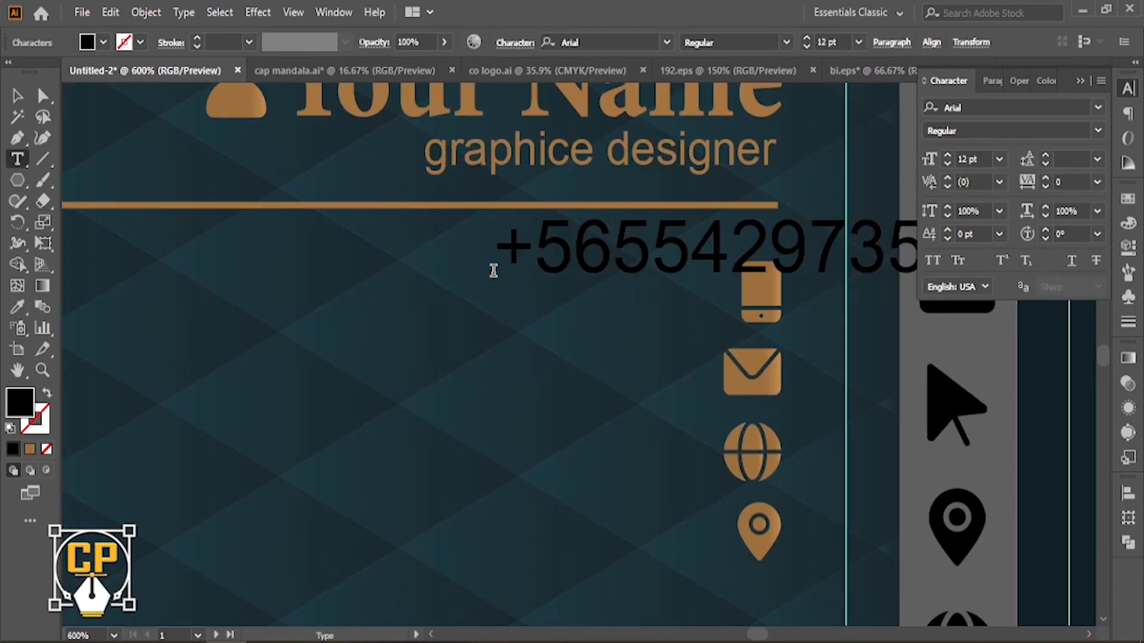
{"action": "left_click", "coordinate": [17, 97]}
{"action": "left_click", "coordinate": [17, 307]}
{"action": "left_click", "coordinate": [475, 140]}
{"action": "left_click", "coordinate": [17, 97]}
{"action": "left_click_drag", "start_coordinate": [596, 264], "coordinate": [528, 314]}
Copy the line beside the envelope as the e-mail line and right-align it with the phone line.
{"action": "left_click_drag", "start_coordinate": [589, 330], "coordinate": [700, 349]}
{"action": "double_click", "coordinate": [690, 335]}
{"action": "type", "text": "yourmail@mail"}
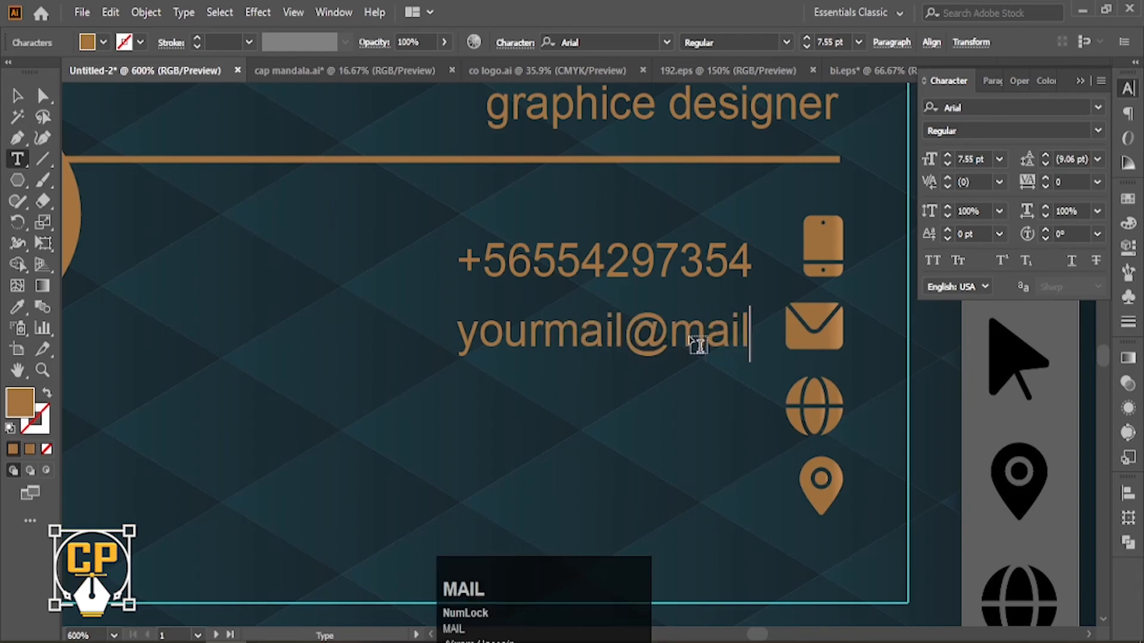
{"action": "left_click", "coordinate": [17, 96]}
{"action": "left_click", "coordinate": [730, 274], "text": "shift"}
{"action": "left_click", "coordinate": [1128, 493]}
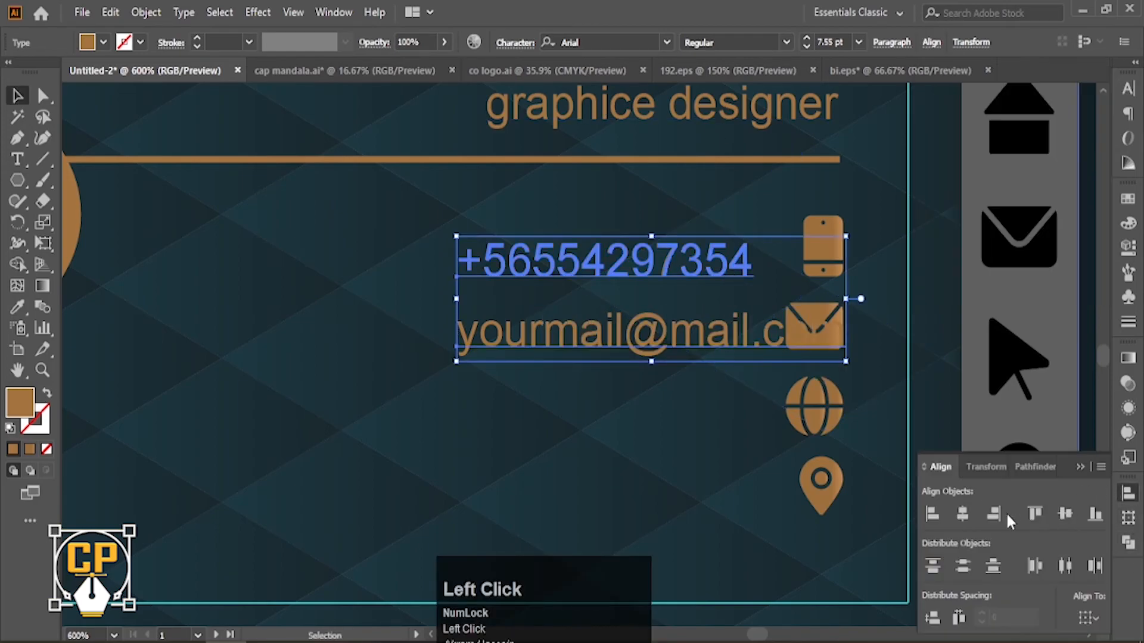
{"action": "left_click", "coordinate": [993, 514]}
{"action": "left_click", "coordinate": [731, 392]}
{"action": "left_click_drag", "start_coordinate": [732, 392], "coordinate": [733, 349]}
{"action": "left_click_drag", "start_coordinate": [682, 292], "coordinate": [366, 381]}
{"action": "double_click", "coordinate": [549, 381]}
{"action": "type", "text": "yoursite"}
{"action": "left_click", "coordinate": [368, 383]}
{"action": "type", "text": "www."}
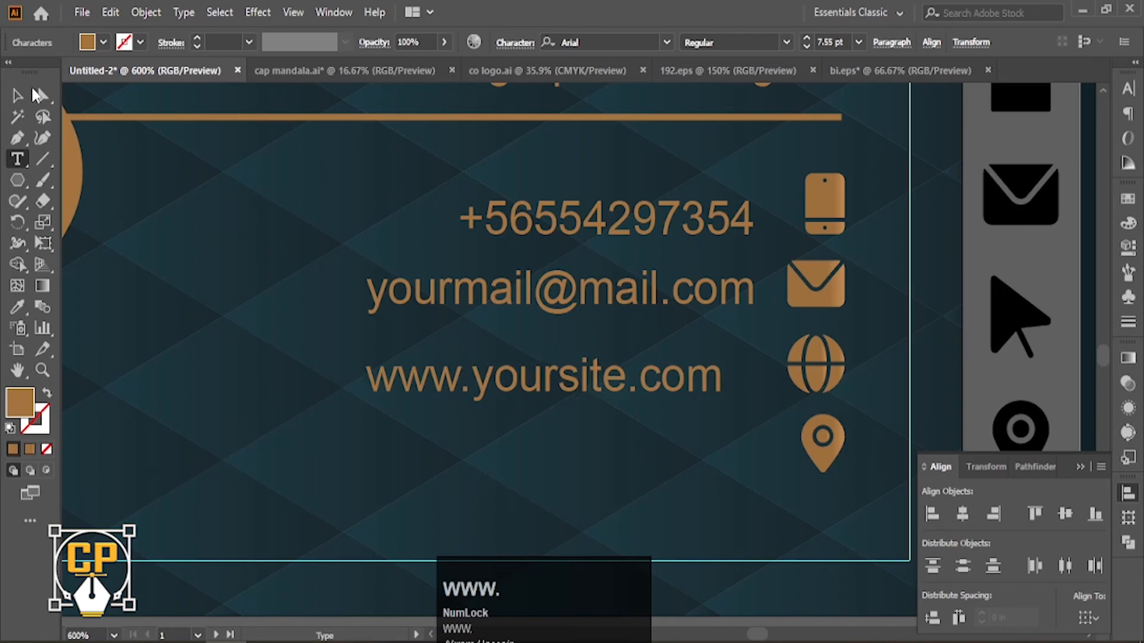
{"action": "left_click", "coordinate": [17, 96]}
{"action": "left_click", "coordinate": [602, 300], "text": "shift"}
{"action": "left_click", "coordinate": [994, 513]}
{"action": "left_click", "coordinate": [1062, 388]}
Add a 'your address-13' line beside the pin, right-aligned with the website line.
{"action": "left_click_drag", "start_coordinate": [1063, 387], "coordinate": [1037, 290]}
{"action": "left_click_drag", "start_coordinate": [678, 294], "coordinate": [678, 374]}
{"action": "triple_click", "coordinate": [543, 375]}
{"action": "type", "text": "your a"}
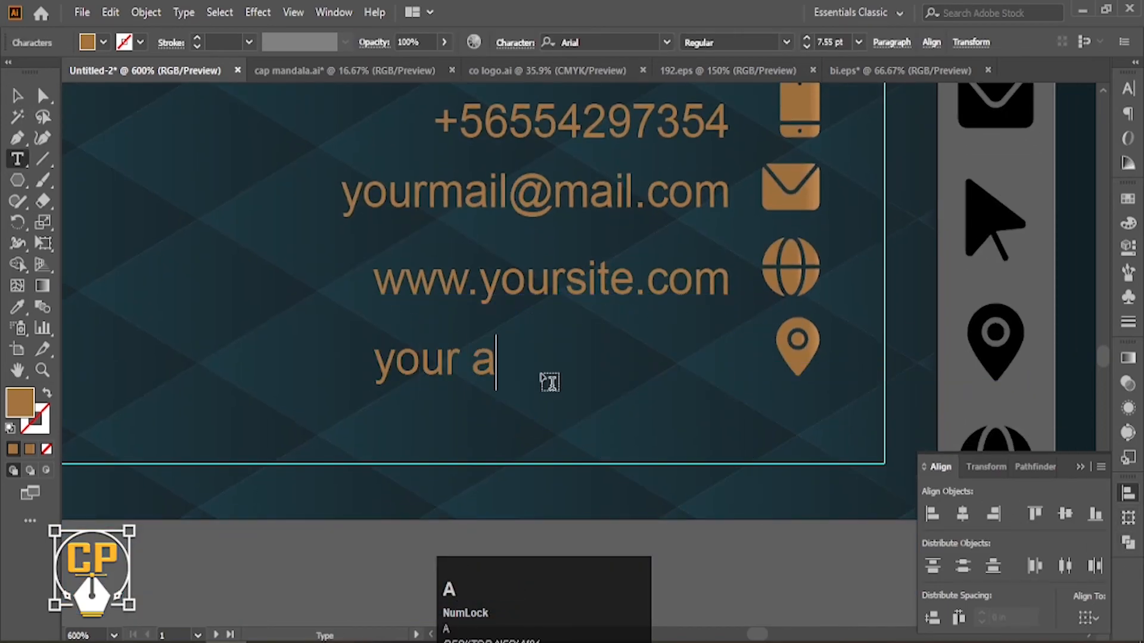
{"action": "type", "text": "ddress-13"}
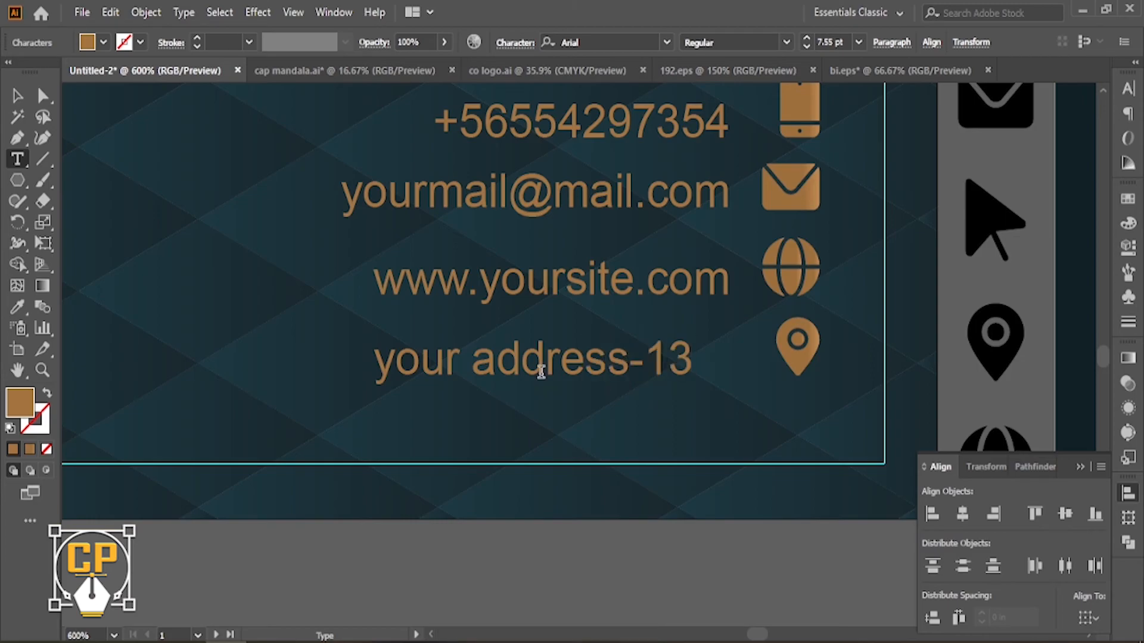
{"action": "left_click", "coordinate": [17, 96]}
{"action": "left_click", "coordinate": [685, 285], "text": "shift"}
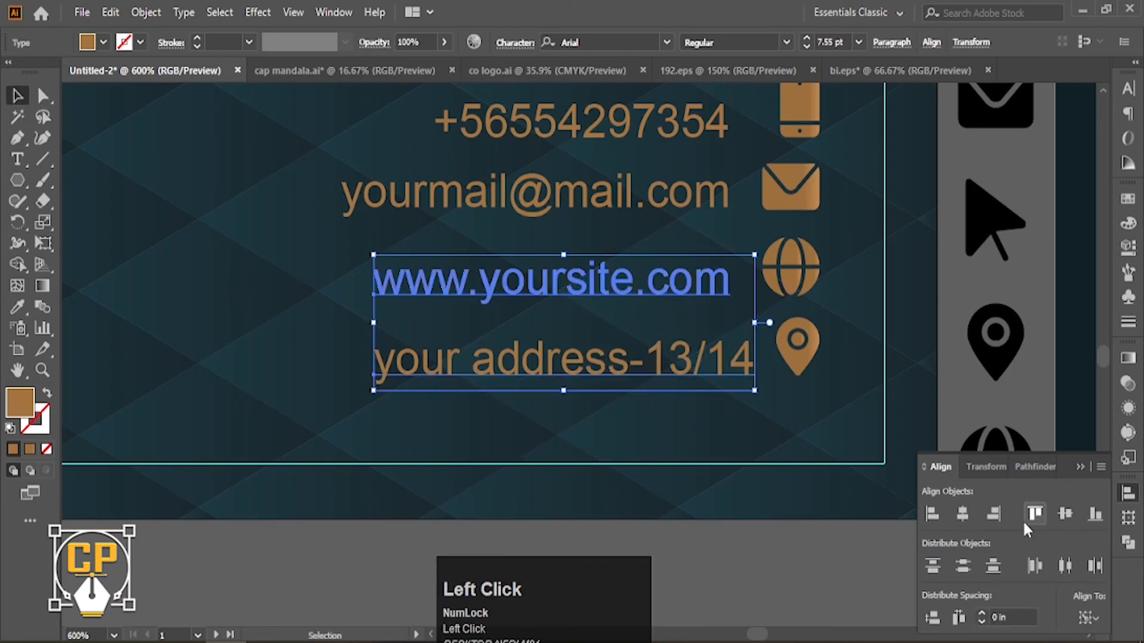
{"action": "left_click", "coordinate": [993, 513]}
{"action": "left_click", "coordinate": [750, 545]}
{"action": "left_click", "coordinate": [685, 305], "text": "ctrl+alt"}
Shift all four contact lines slightly to the right.
{"action": "left_click", "coordinate": [615, 340], "text": "ctrl+alt"}
{"action": "left_click", "coordinate": [587, 354], "text": "ctrl"}
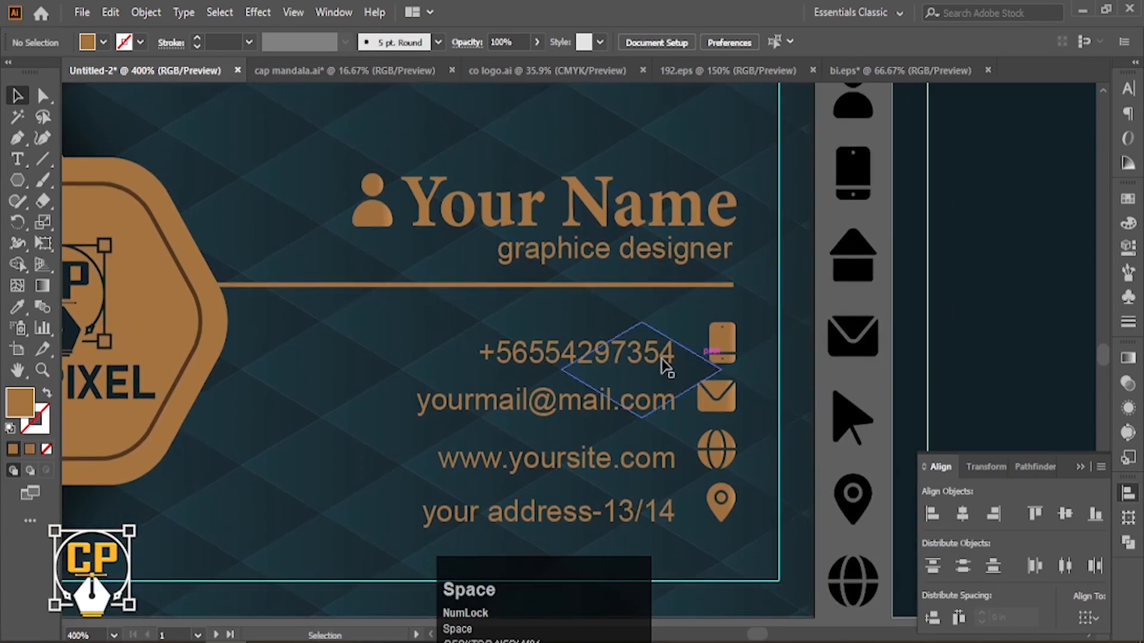
{"action": "left_click", "coordinate": [662, 357]}
{"action": "left_click", "coordinate": [657, 401], "text": "shift"}
{"action": "left_click", "coordinate": [656, 459], "text": "shift"}
{"action": "left_click", "coordinate": [652, 511], "text": "shift"}
{"action": "left_click_drag", "start_coordinate": [652, 511], "coordinate": [661, 513]}
Delete the leftover icon column and place the spare dark rectangle exactly over the front card.
{"action": "left_click", "coordinate": [828, 315], "text": "ctrl+alt"}
{"action": "left_click_drag", "start_coordinate": [660, 112], "coordinate": [685, 555]}
{"action": "key", "text": "Delete"}
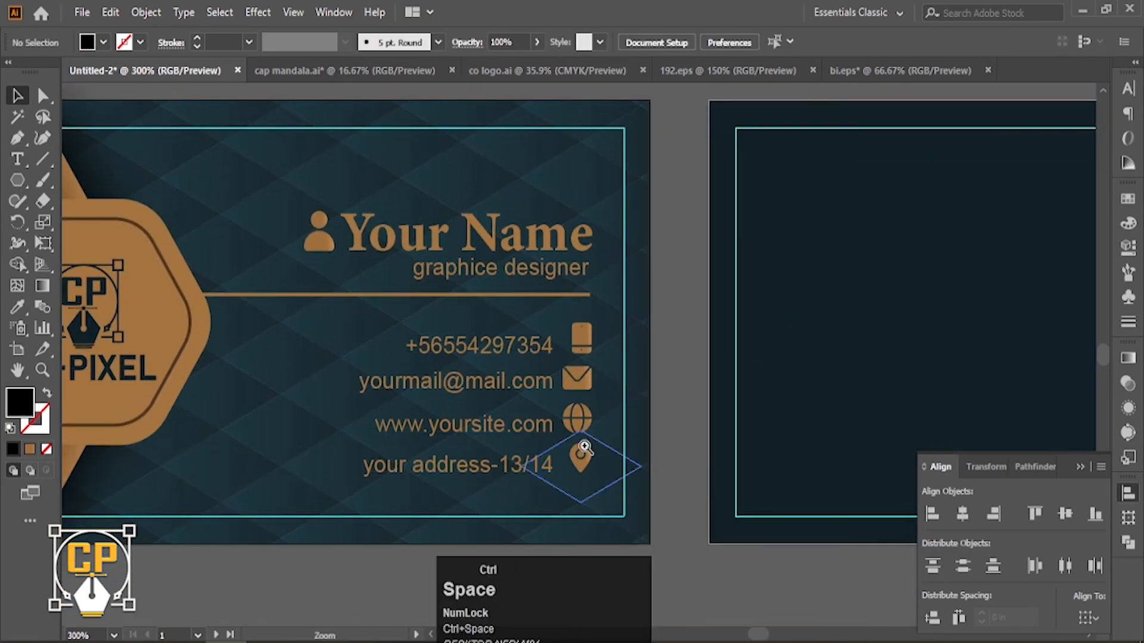
{"action": "left_click", "coordinate": [583, 438], "text": "ctrl+alt"}
{"action": "left_click", "coordinate": [575, 435], "text": "ctrl+alt"}
{"action": "left_click_drag", "start_coordinate": [536, 383], "coordinate": [555, 438]}
{"action": "left_click", "coordinate": [554, 432], "text": "ctrl+alt"}
{"action": "left_click_drag", "start_coordinate": [510, 337], "coordinate": [513, 429]}
{"action": "left_click_drag", "start_coordinate": [220, 365], "coordinate": [620, 370]}
Bring the rectangle to front and clip the front design to it.
{"action": "key", "text": "ctrl+shift+bracketright"}
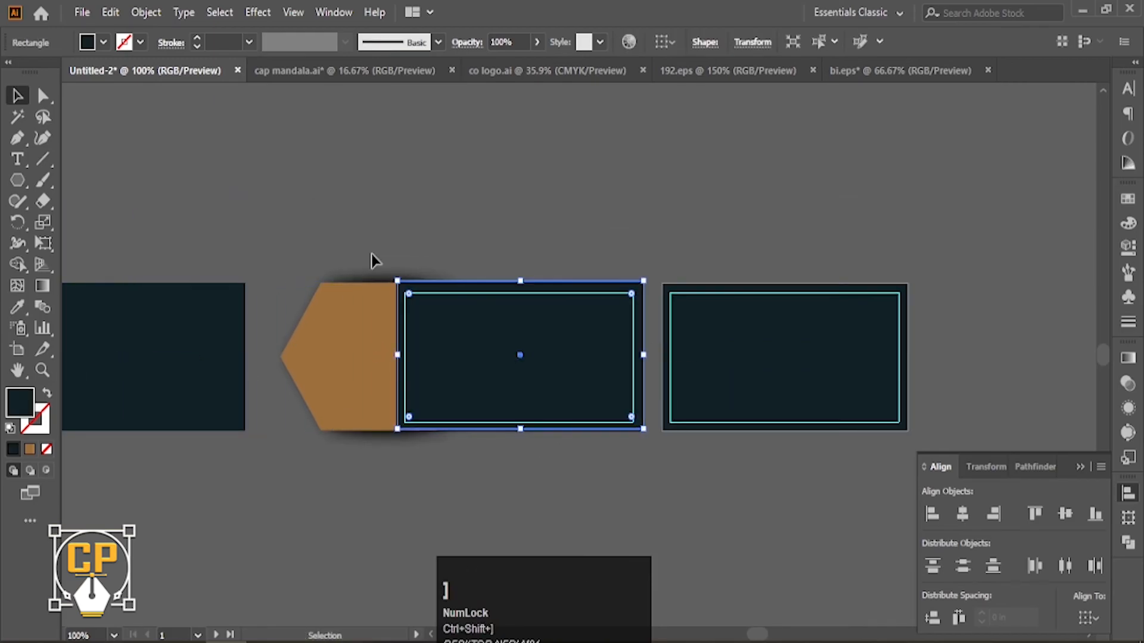
{"action": "left_click_drag", "start_coordinate": [651, 504], "coordinate": [651, 504]}
{"action": "right_click", "coordinate": [597, 394]}
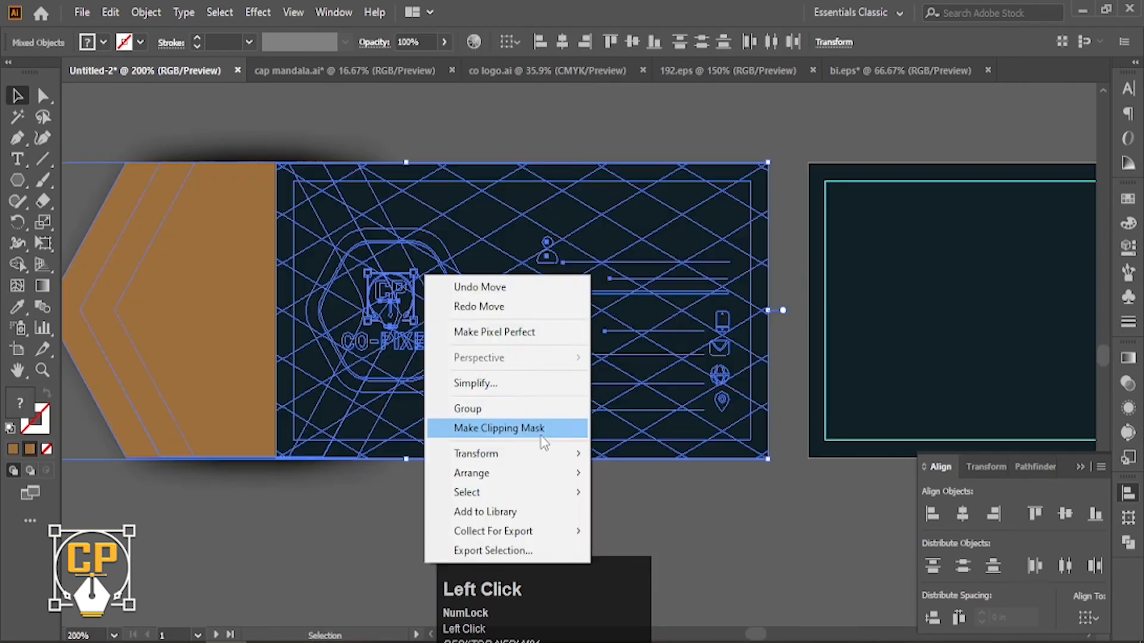
{"action": "left_click", "coordinate": [541, 433]}
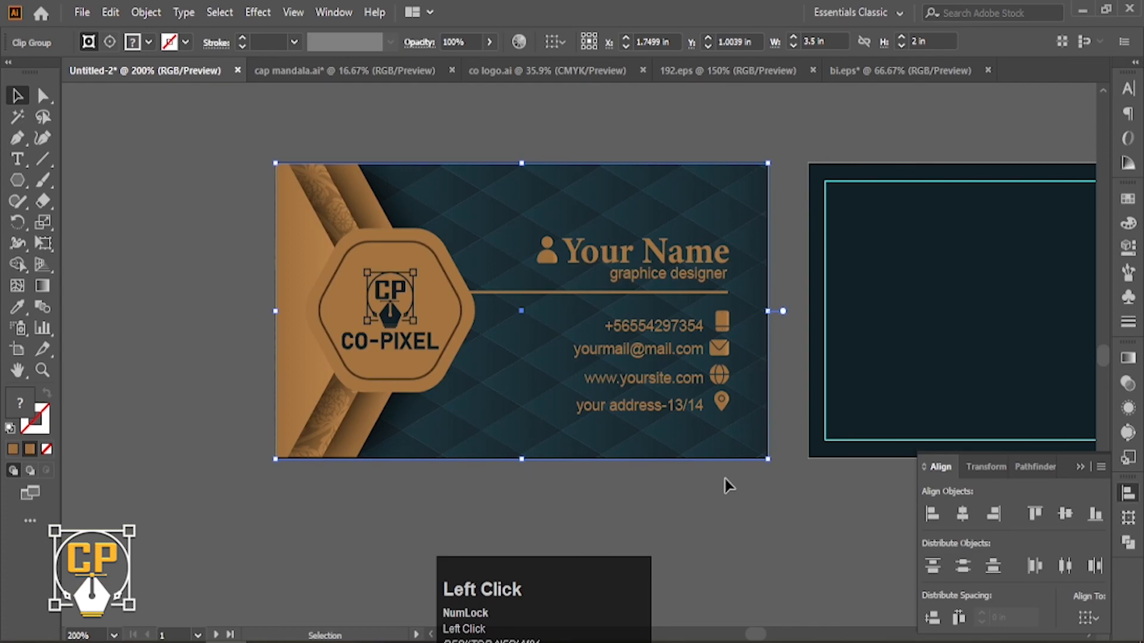
{"action": "left_click", "coordinate": [727, 480], "text": "ctrl"}
Draw a rounded hexagon on the back card's left edge with a copy on the right edge.
{"action": "left_click", "coordinate": [662, 329], "text": "ctrl+alt"}
{"action": "left_click_drag", "start_coordinate": [662, 329], "coordinate": [468, 368]}
{"action": "left_click", "coordinate": [468, 367], "text": "ctrl"}
{"action": "left_click", "coordinate": [20, 186]}
{"action": "left_click_drag", "start_coordinate": [437, 343], "coordinate": [458, 413]}
{"action": "left_click_drag", "start_coordinate": [483, 331], "coordinate": [837, 350]}
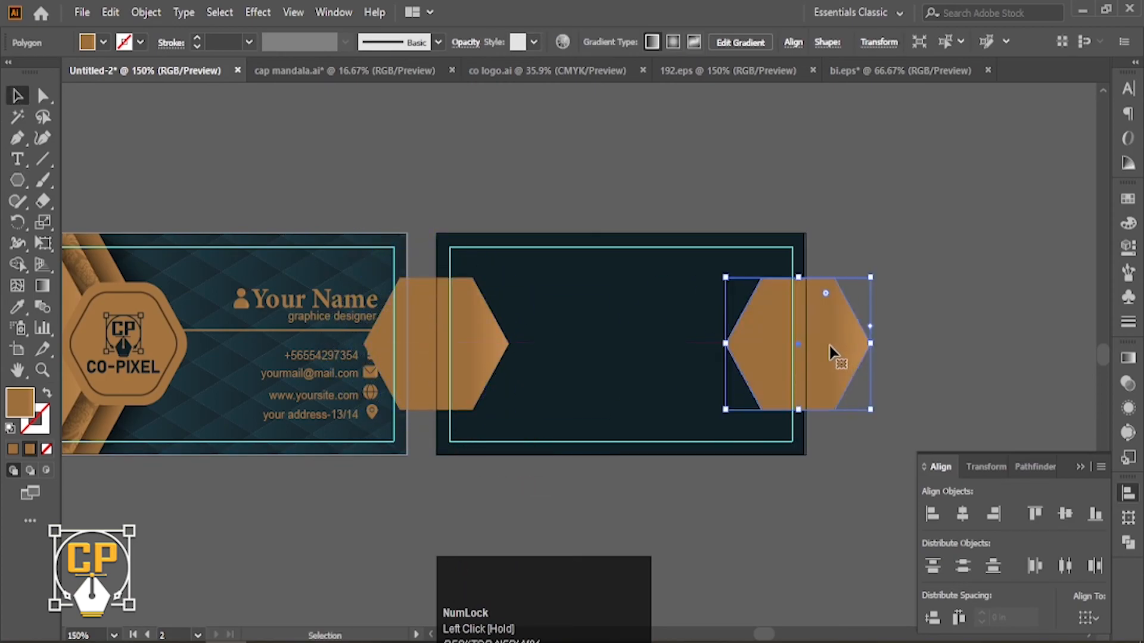
{"action": "left_click", "coordinate": [42, 96]}
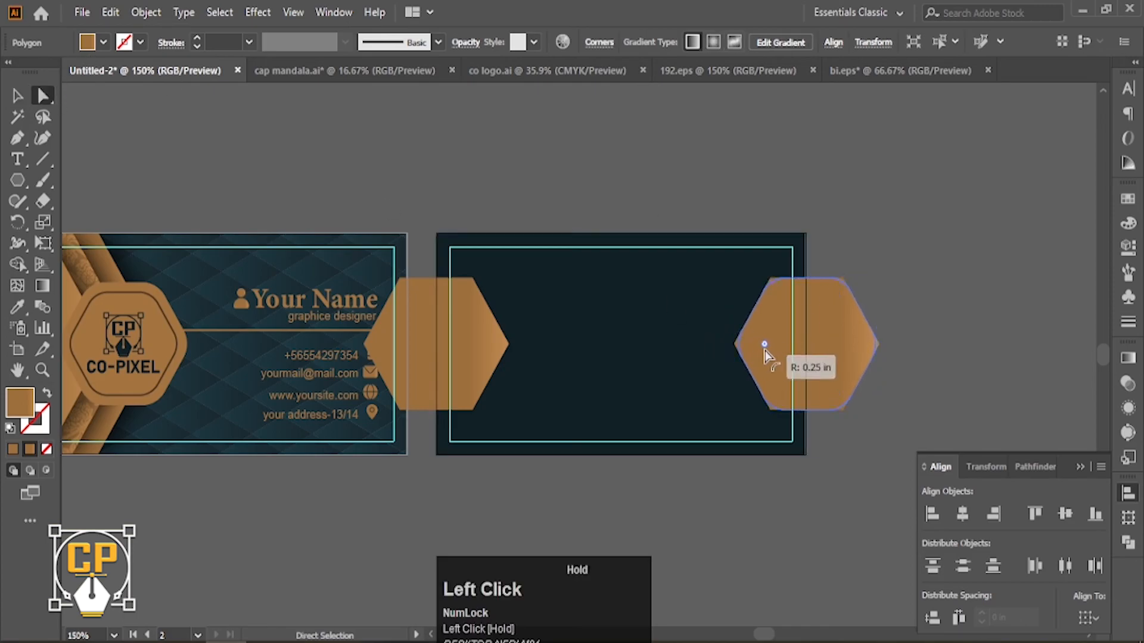
{"action": "left_click", "coordinate": [17, 95]}
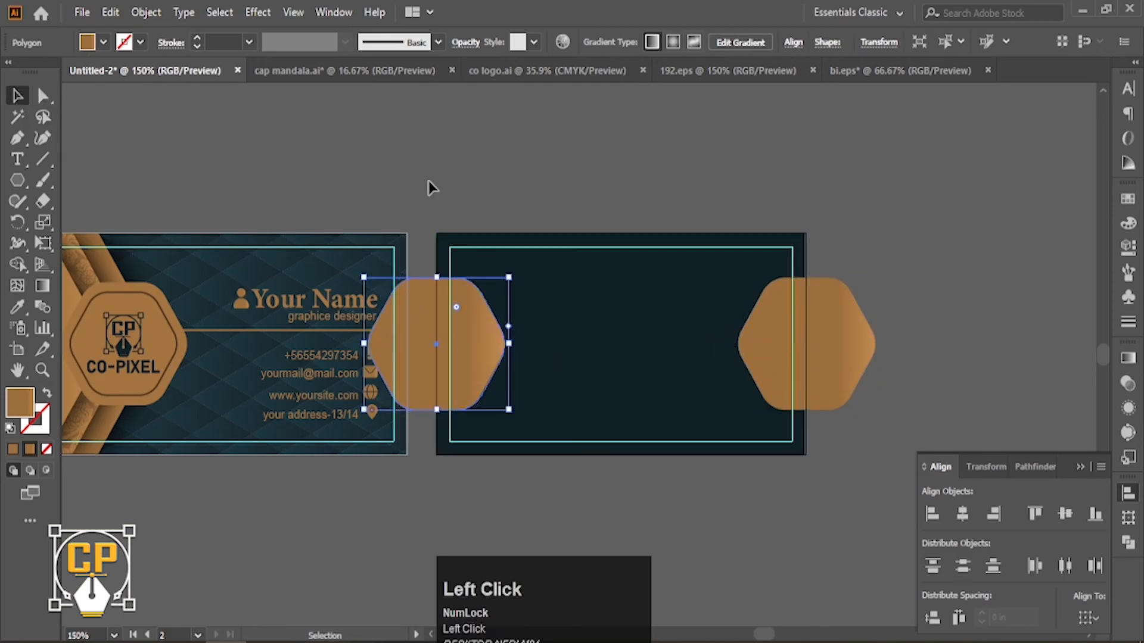
{"action": "left_click", "coordinate": [428, 181]}
Place the dark rectangle over the back card and clip both hexagons to it.
{"action": "left_click", "coordinate": [567, 320], "text": "ctrl+alt"}
{"action": "left_click", "coordinate": [567, 320], "text": "ctrl+alt"}
{"action": "left_click_drag", "start_coordinate": [182, 358], "coordinate": [633, 357]}
{"action": "left_click", "coordinate": [630, 357], "text": "ctrl"}
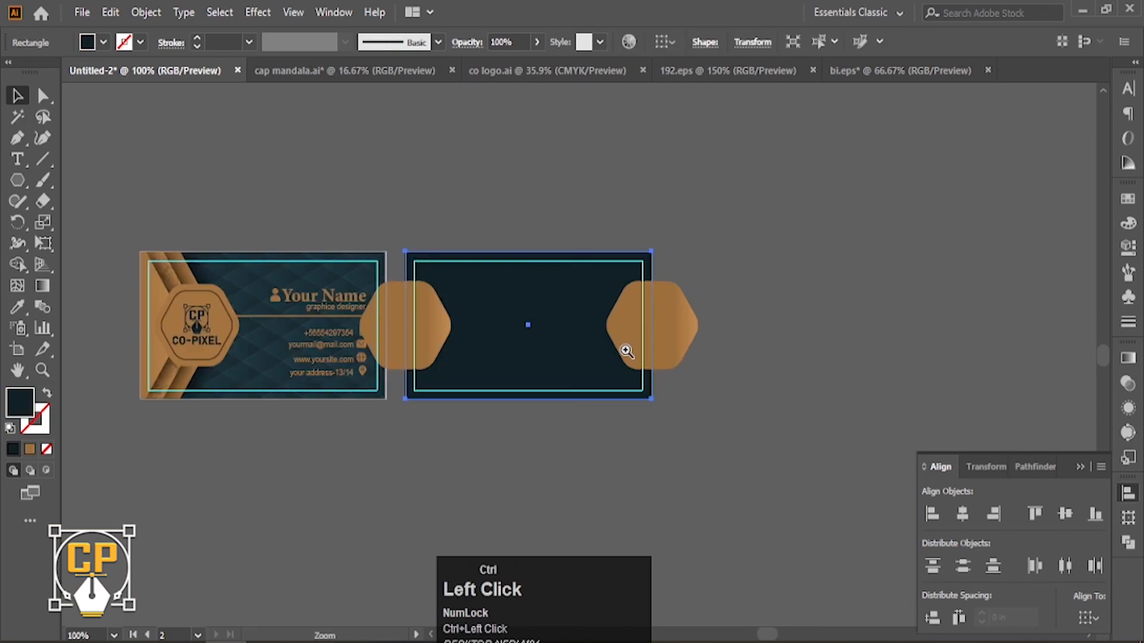
{"action": "left_click", "coordinate": [627, 355], "text": "ctrl"}
{"action": "key", "text": "ctrl+shift+bracketright"}
{"action": "left_click", "coordinate": [228, 306], "text": "shift"}
{"action": "left_click", "coordinate": [632, 343], "text": "shift"}
{"action": "right_click", "coordinate": [600, 350]}
{"action": "left_click", "coordinate": [674, 468]}
{"action": "left_click", "coordinate": [661, 463]}
{"action": "left_click", "coordinate": [95, 311], "text": "ctrl+alt"}
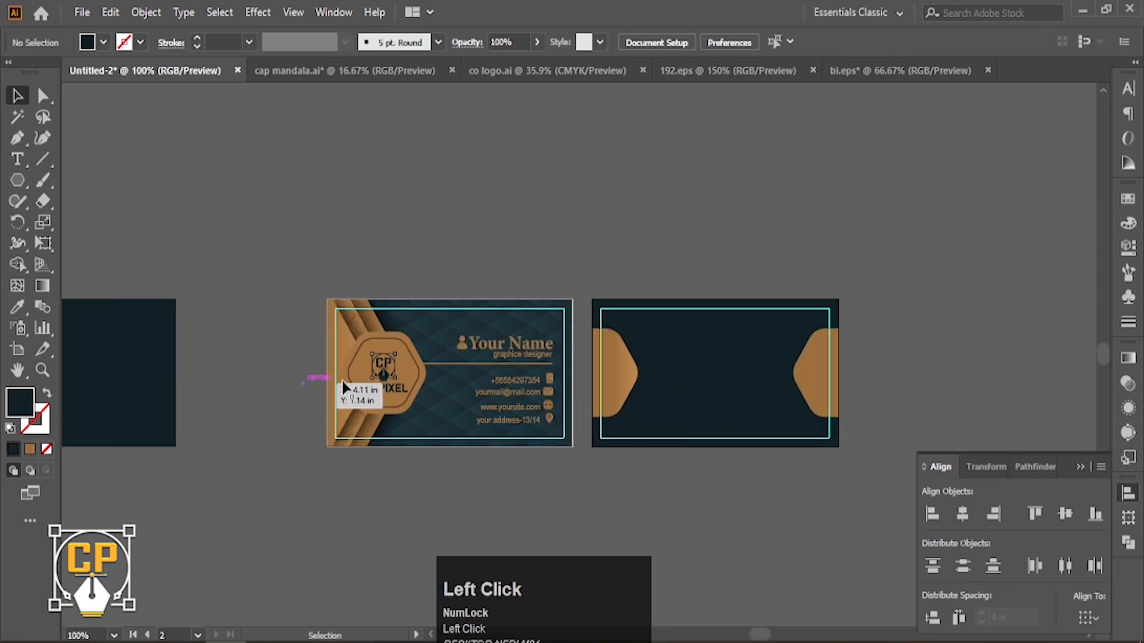
Paste the CO-PIXEL logo onto the back card, enlarged and centred.
{"action": "double_click", "coordinate": [390, 391]}
{"action": "double_click", "coordinate": [566, 491]}
{"action": "left_click_drag", "start_coordinate": [781, 474], "coordinate": [573, 503]}
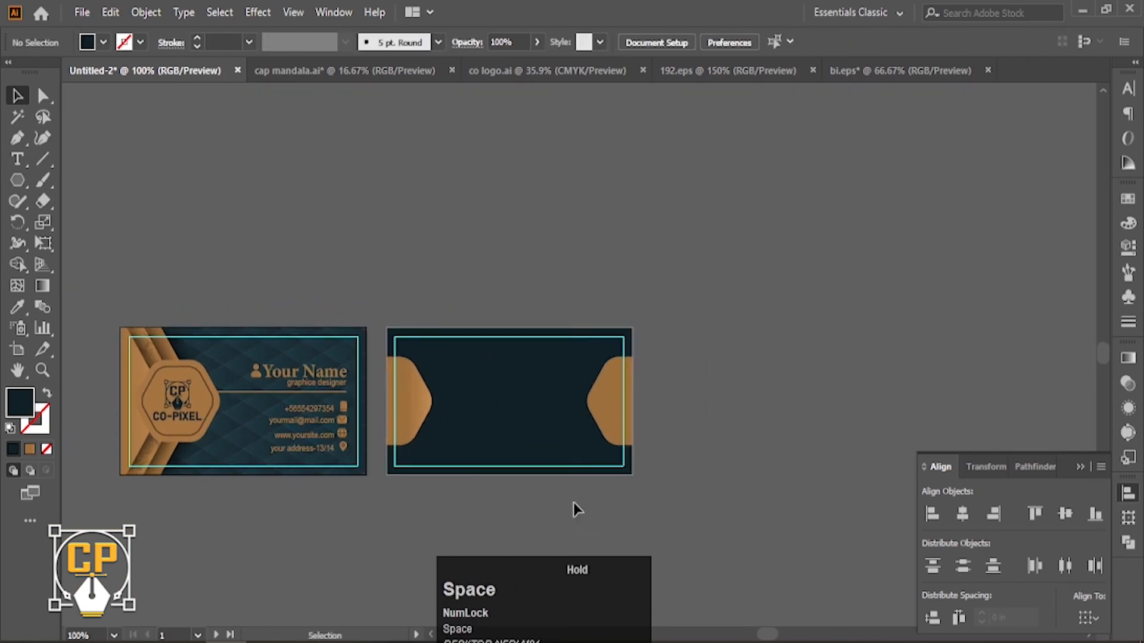
{"action": "key", "text": "ctrl+v"}
{"action": "left_click_drag", "start_coordinate": [579, 376], "coordinate": [511, 402]}
Colour the logo gold from the tabs, nudge it into place, and delete the leftover dark shape.
{"action": "left_click", "coordinate": [17, 307]}
{"action": "left_click", "coordinate": [459, 267]}
{"action": "left_click", "coordinate": [555, 277]}
{"action": "left_click_drag", "start_coordinate": [122, 337], "coordinate": [216, 337]}
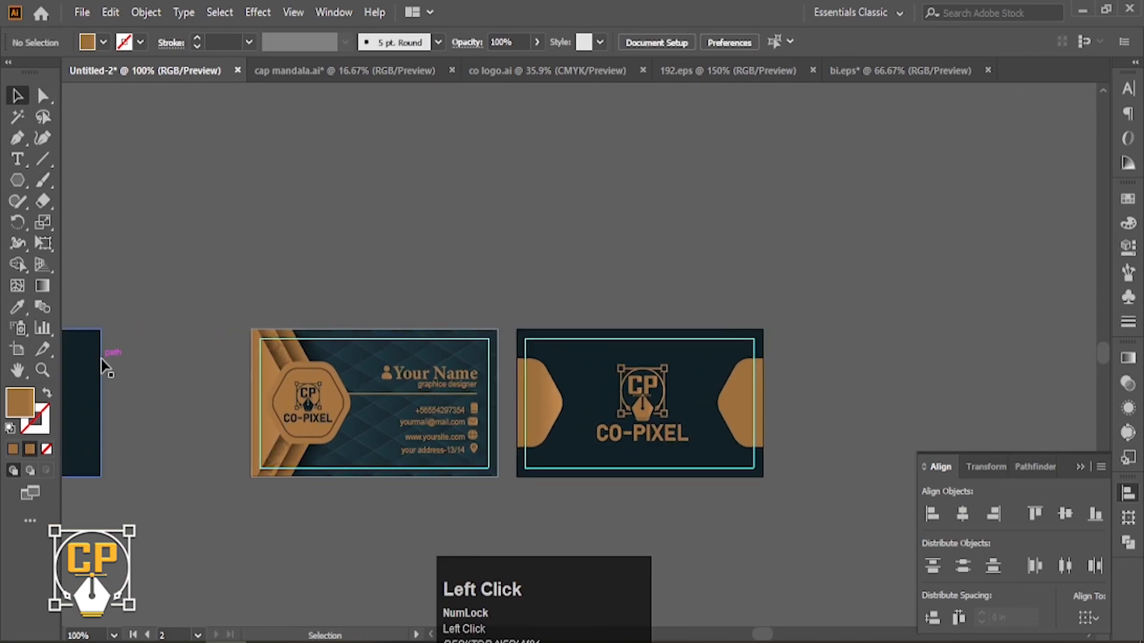
{"action": "left_click", "coordinate": [99, 359]}
{"action": "key", "text": "Delete"}
{"action": "left_click_drag", "start_coordinate": [743, 497], "coordinate": [657, 444]}
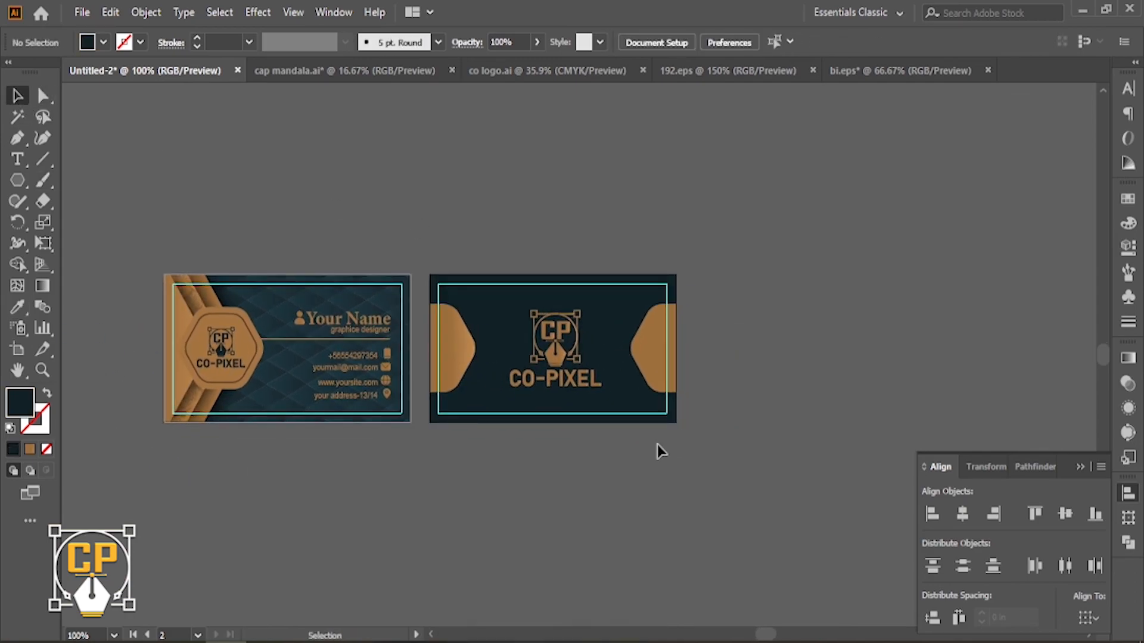